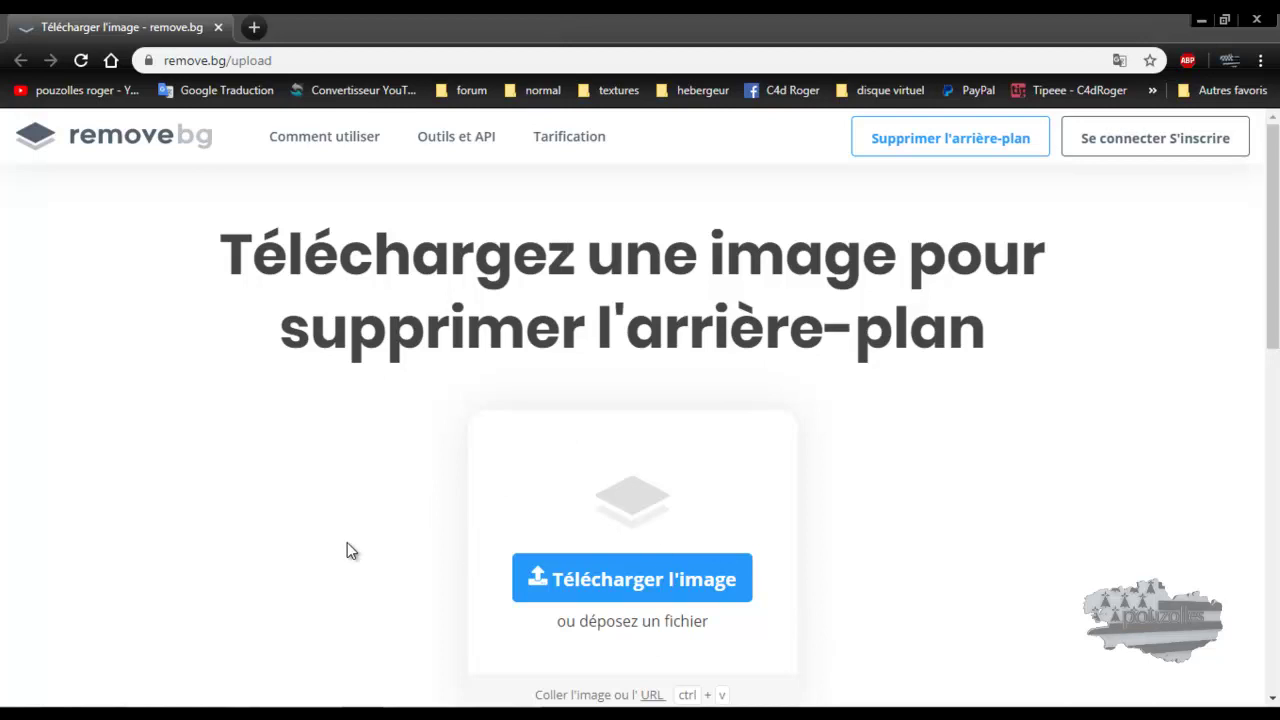
Minimize Chrome and GIMP and open the renove folder on the desktop
{"action": "scroll", "coordinate": [300, 520], "scroll_direction": "down", "scroll_amount": 4}
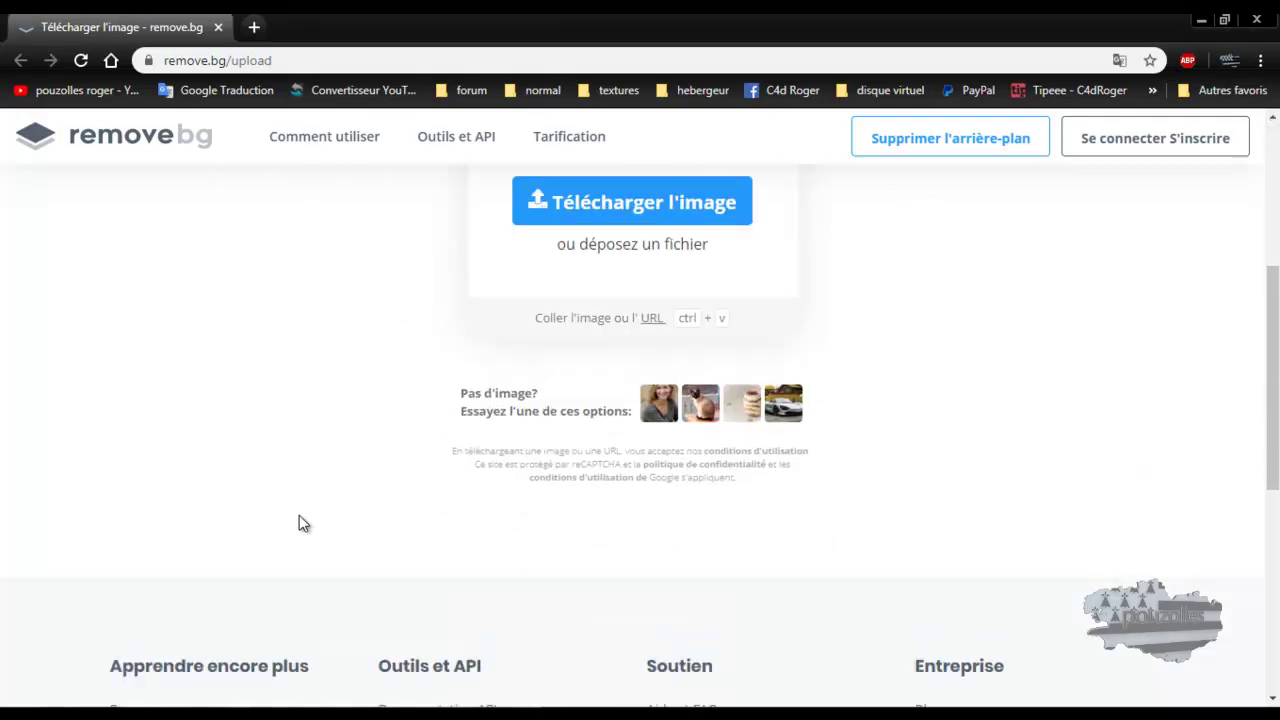
{"action": "scroll", "coordinate": [303, 523], "scroll_direction": "down", "scroll_amount": 5}
{"action": "scroll", "coordinate": [305, 520], "scroll_direction": "up", "scroll_amount": 4}
{"action": "scroll", "coordinate": [306, 520], "scroll_direction": "up", "scroll_amount": 3}
{"action": "scroll", "coordinate": [306, 520], "scroll_direction": "up", "scroll_amount": 2}
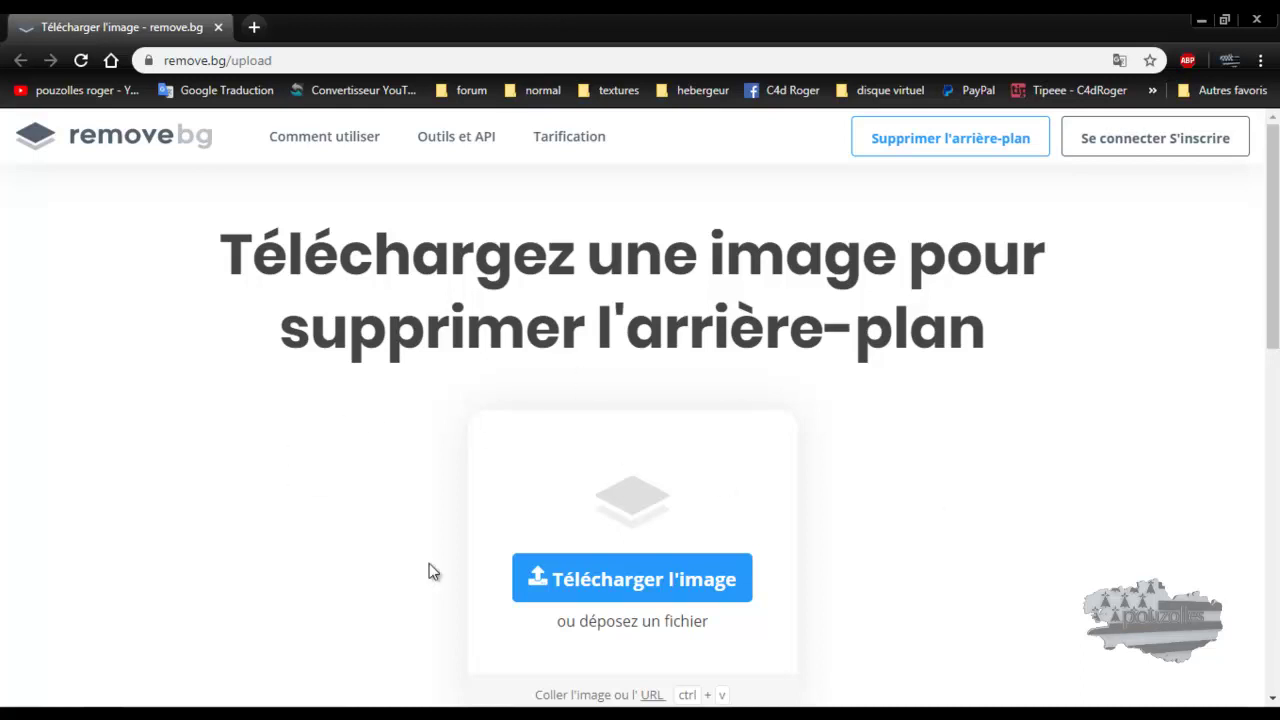
{"action": "left_click", "coordinate": [1200, 20]}
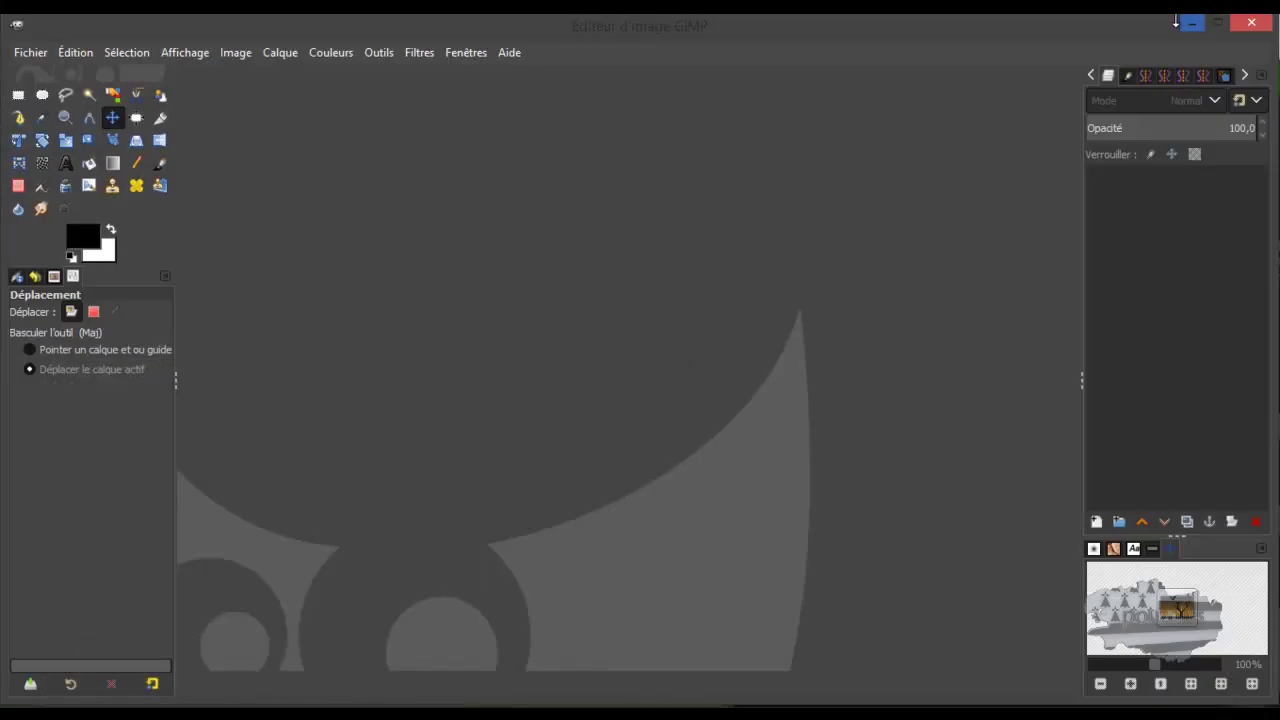
{"action": "left_click", "coordinate": [1192, 22]}
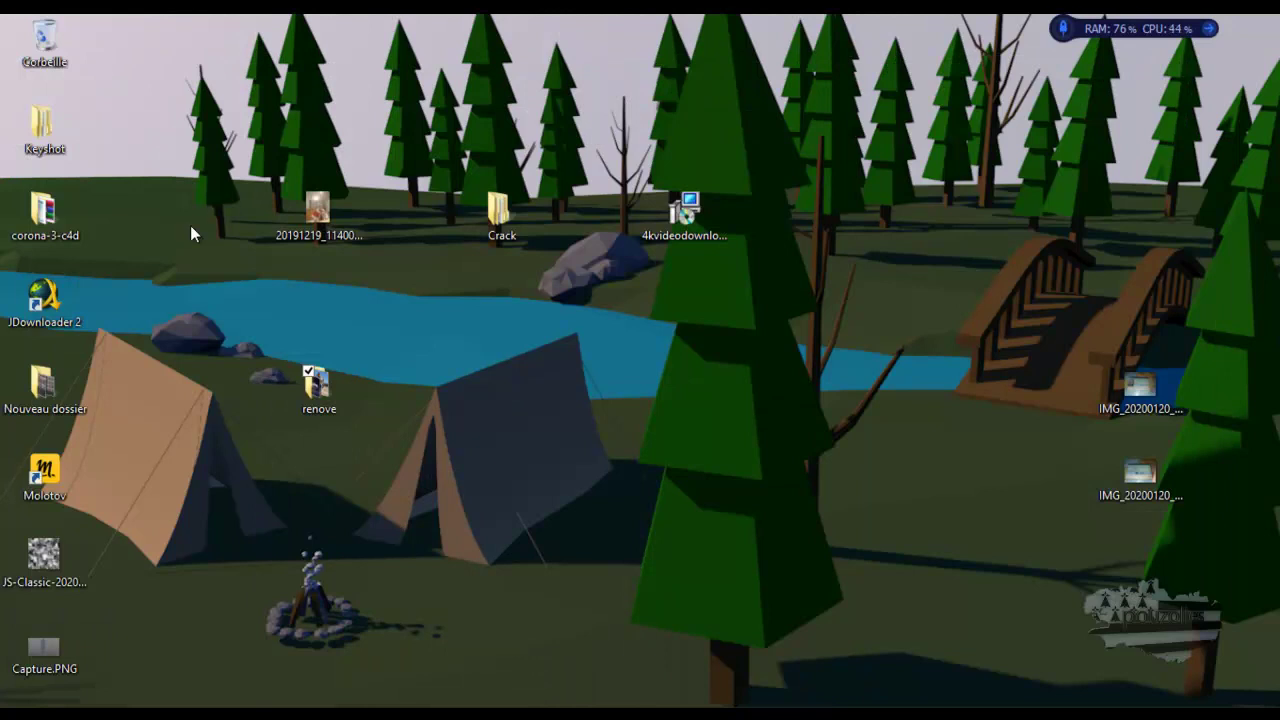
{"action": "double_click", "coordinate": [333, 388]}
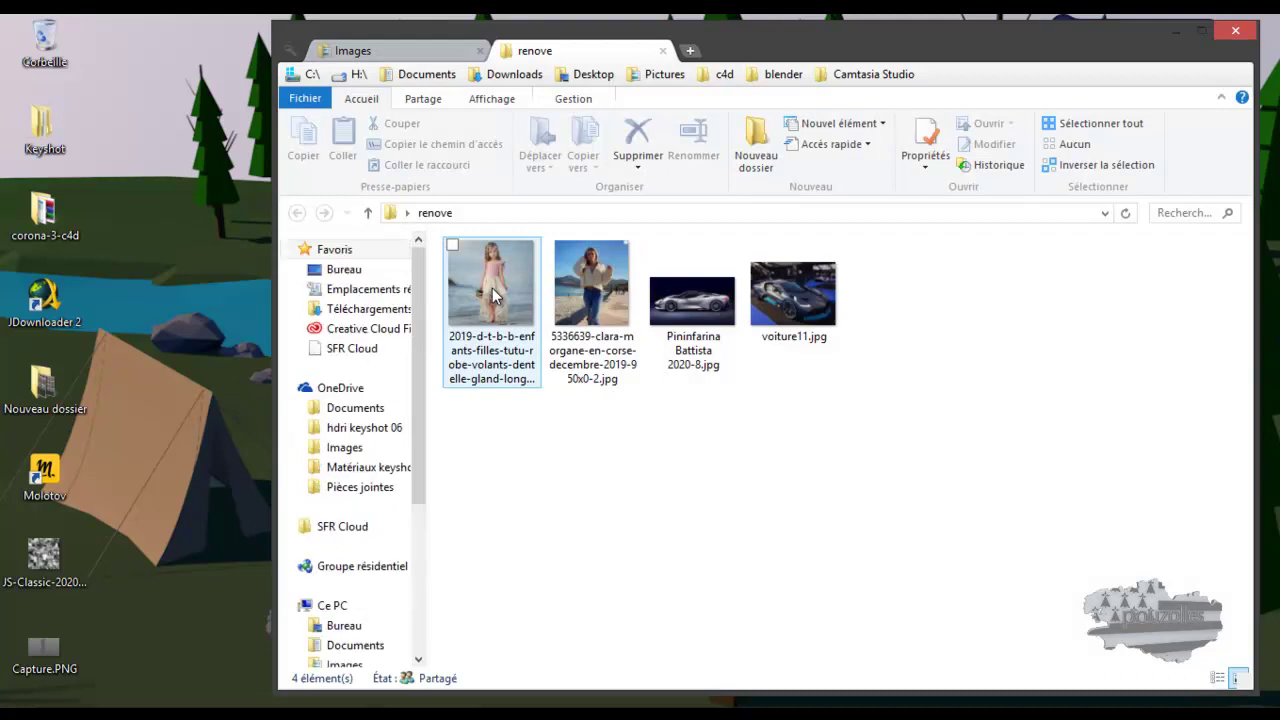
Show the renove photos as Très grandes icônes and shift the window left
{"action": "right_click", "coordinate": [615, 452]}
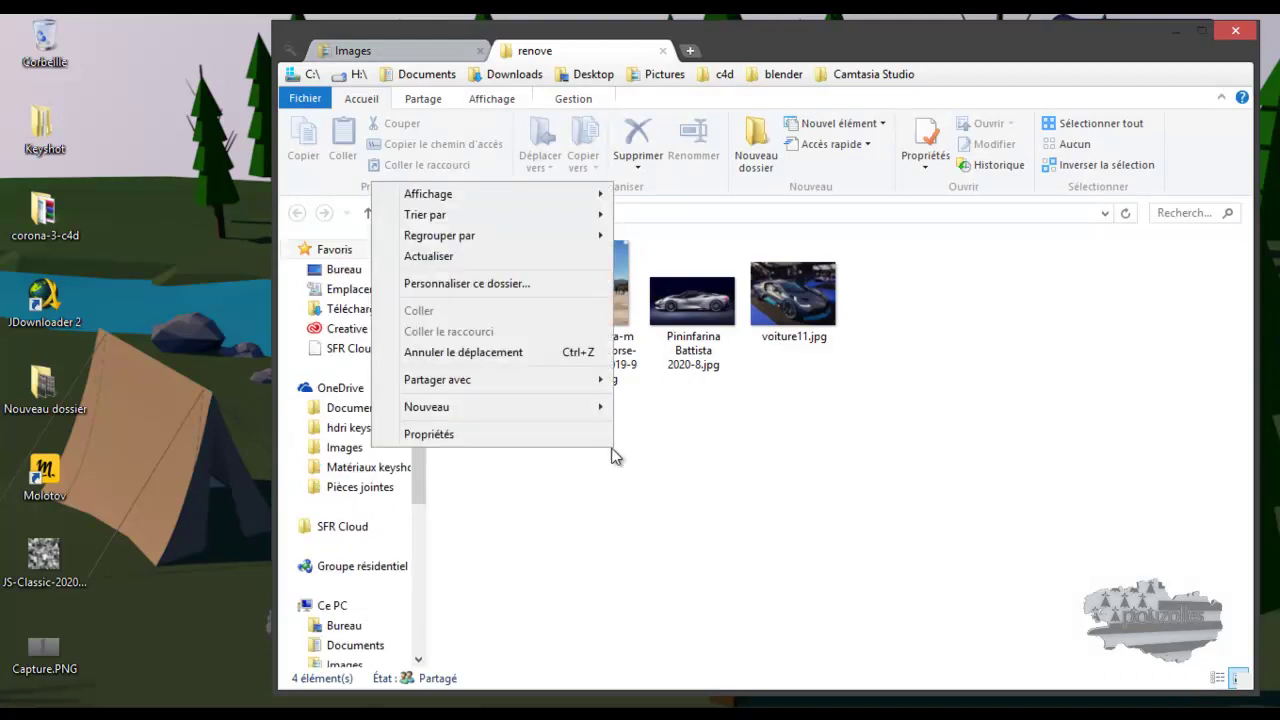
{"action": "left_click", "coordinate": [620, 420]}
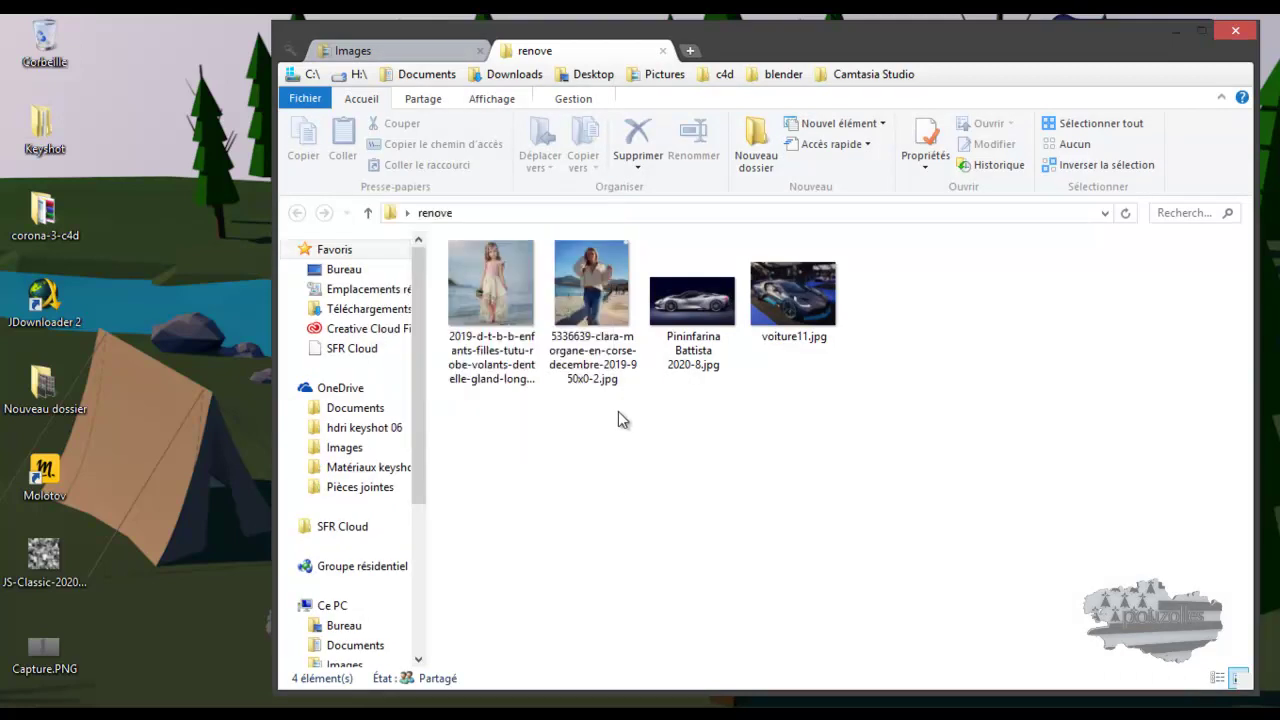
{"action": "left_click", "coordinate": [502, 106]}
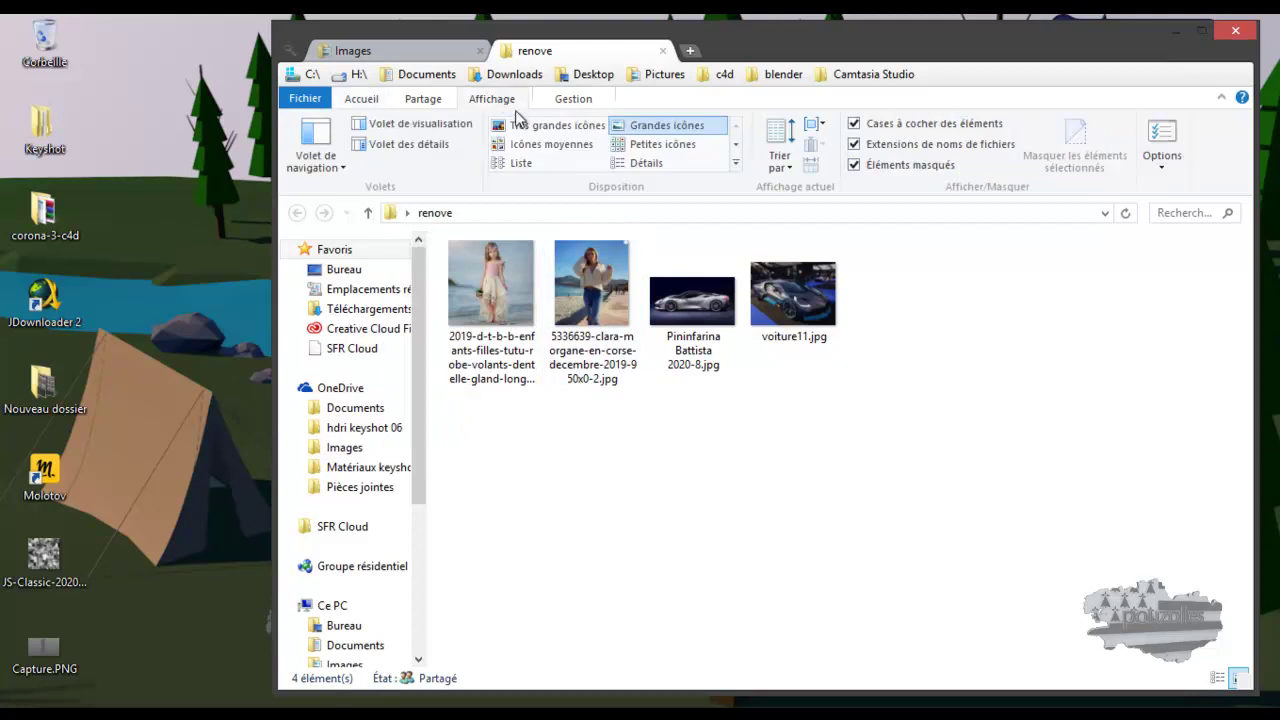
{"action": "left_click", "coordinate": [530, 130]}
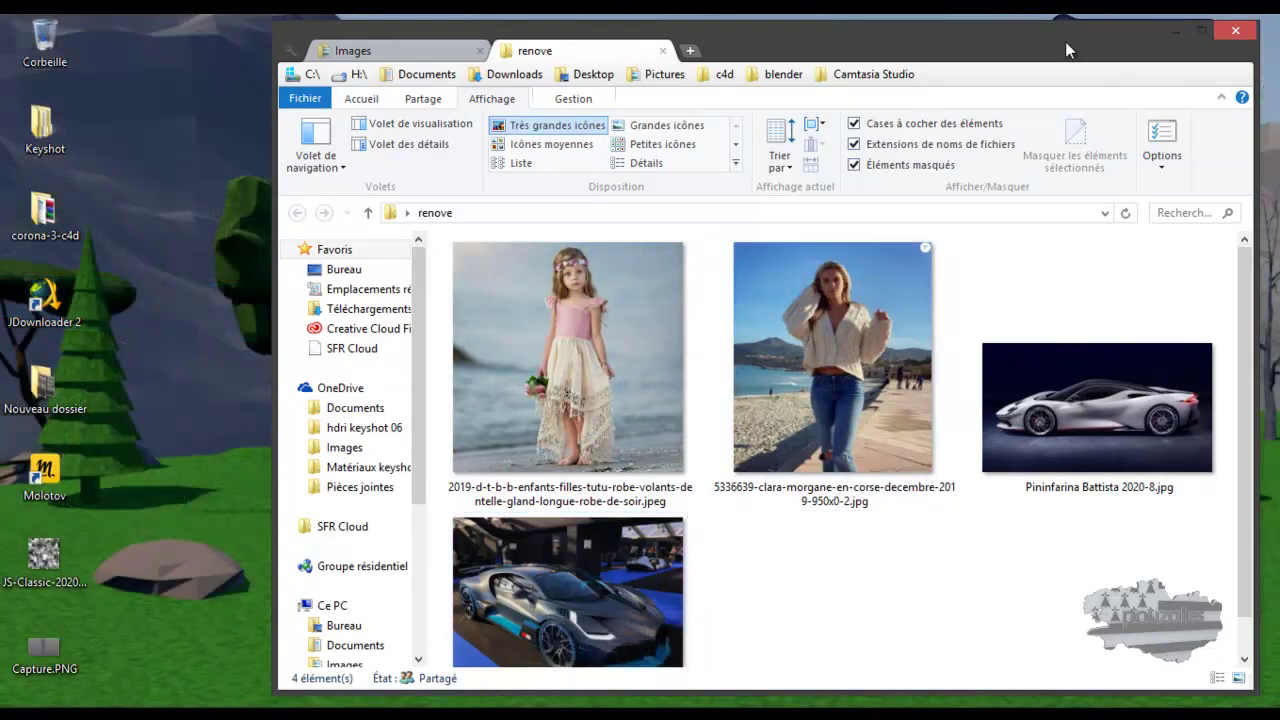
{"action": "left_click_drag", "start_coordinate": [1097, 53], "coordinate": [995, 51]}
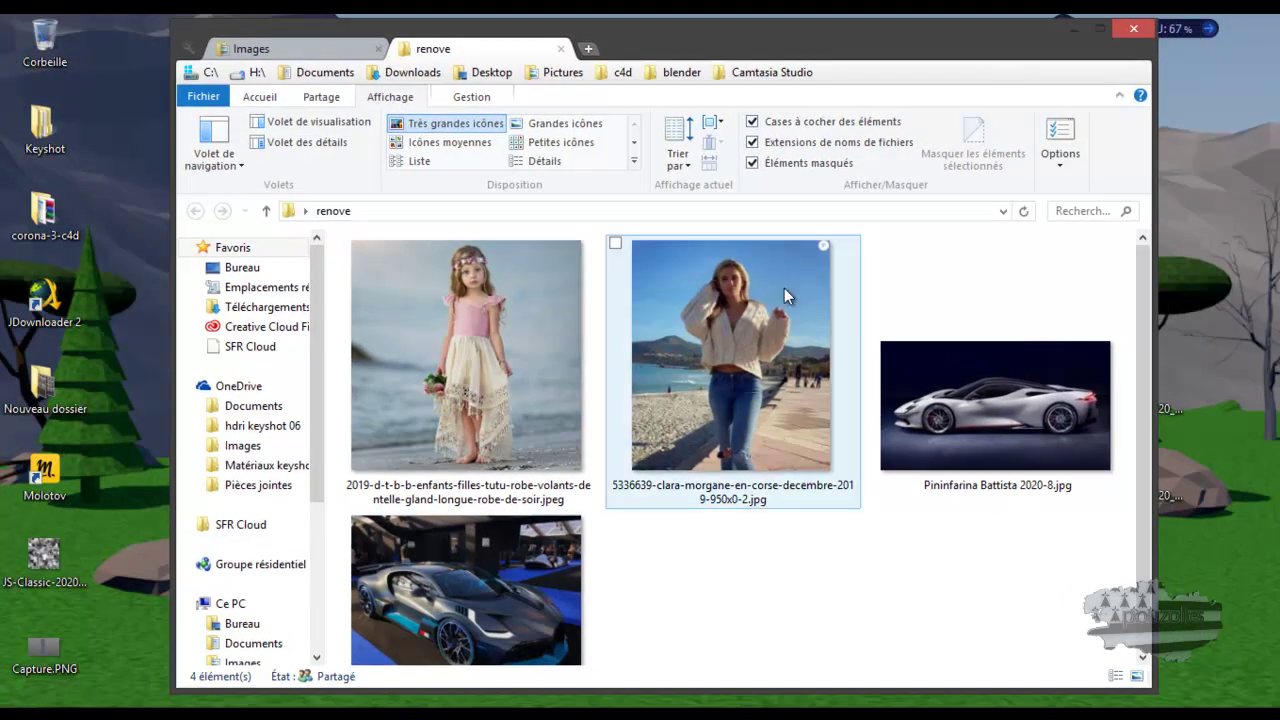
From remove.bg's upload picker, select the woman's beach promenade photo in Bureau > renove
{"action": "mouse_move", "coordinate": [184, 703]}
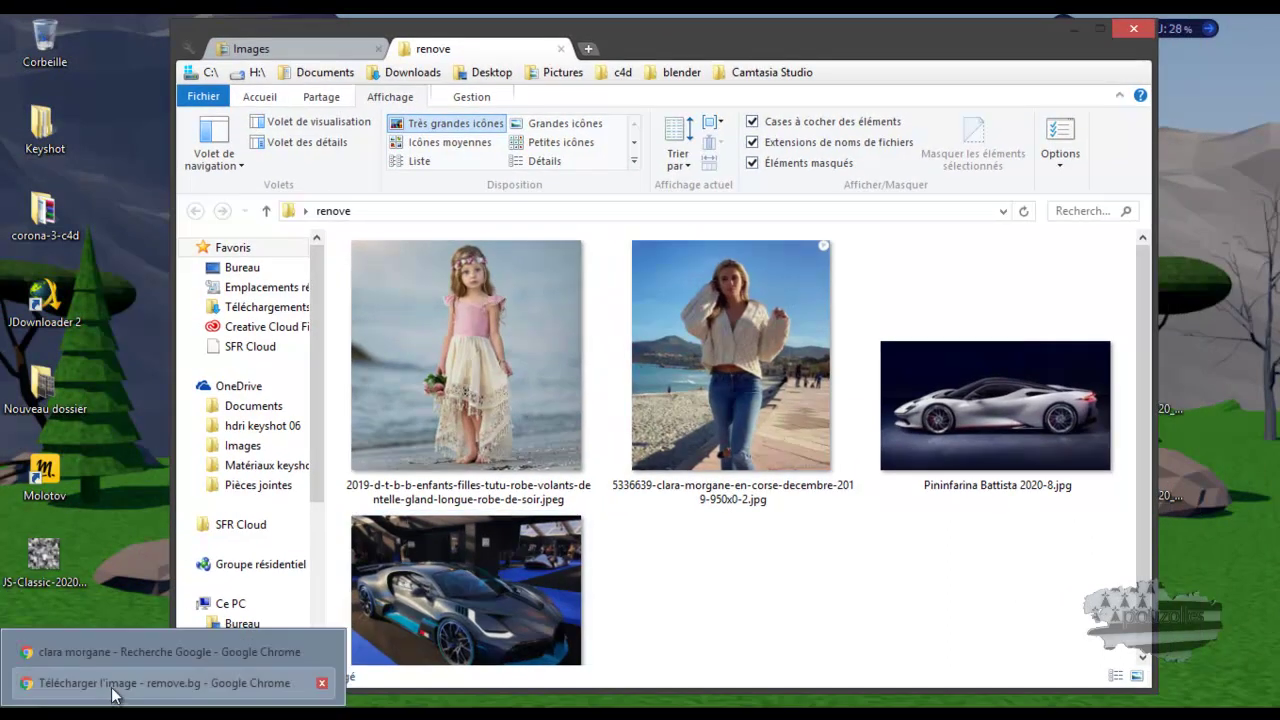
{"action": "left_click", "coordinate": [113, 690]}
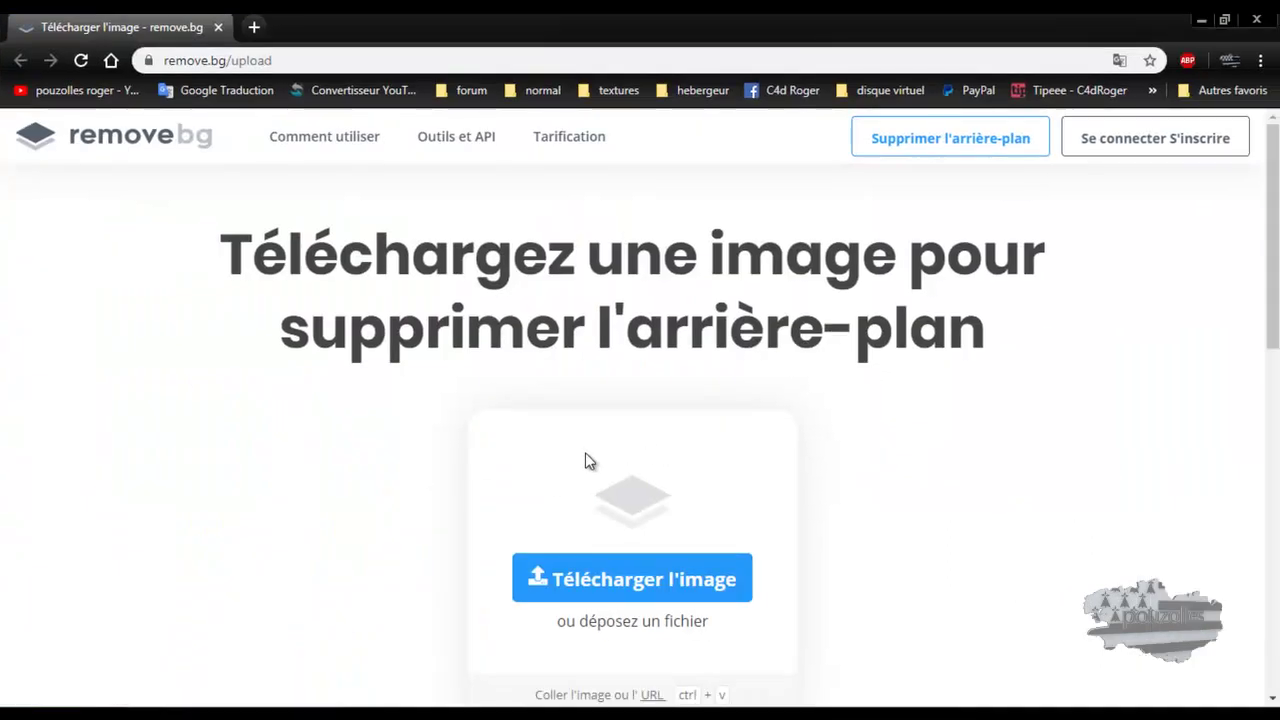
{"action": "left_click", "coordinate": [645, 585]}
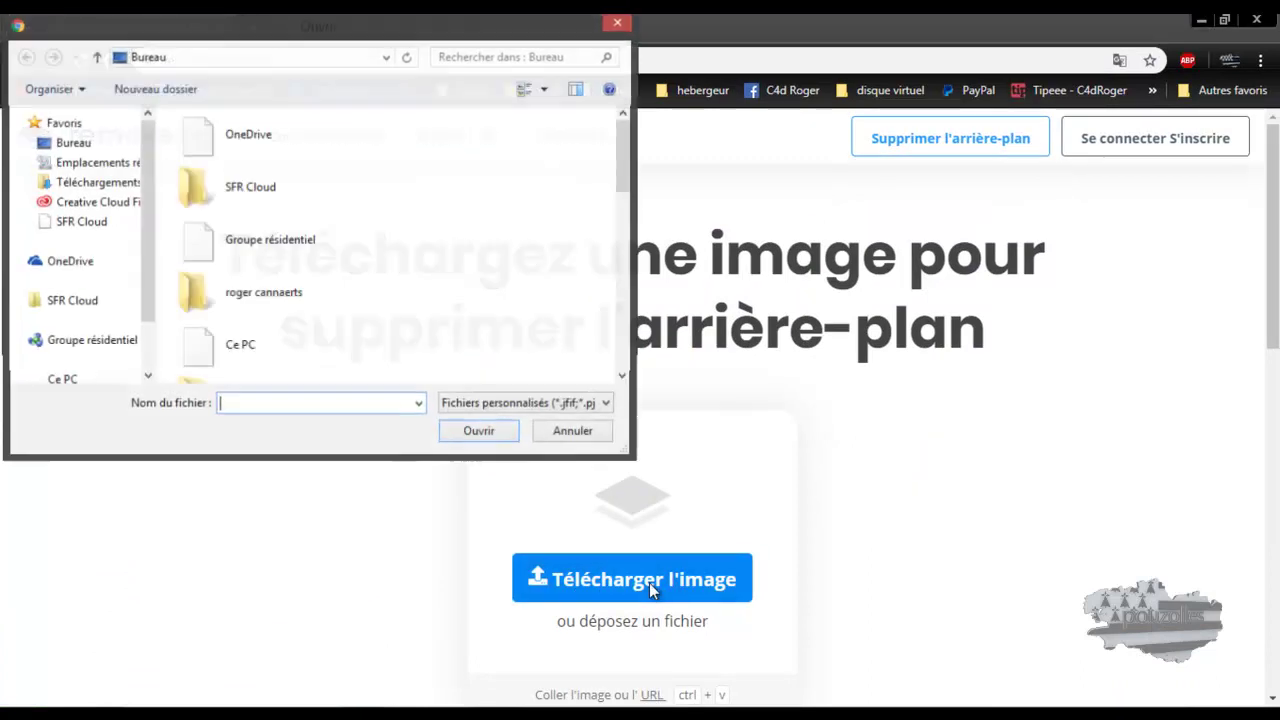
{"action": "left_click_drag", "start_coordinate": [627, 141], "coordinate": [605, 255]}
{"action": "left_click", "coordinate": [200, 285]}
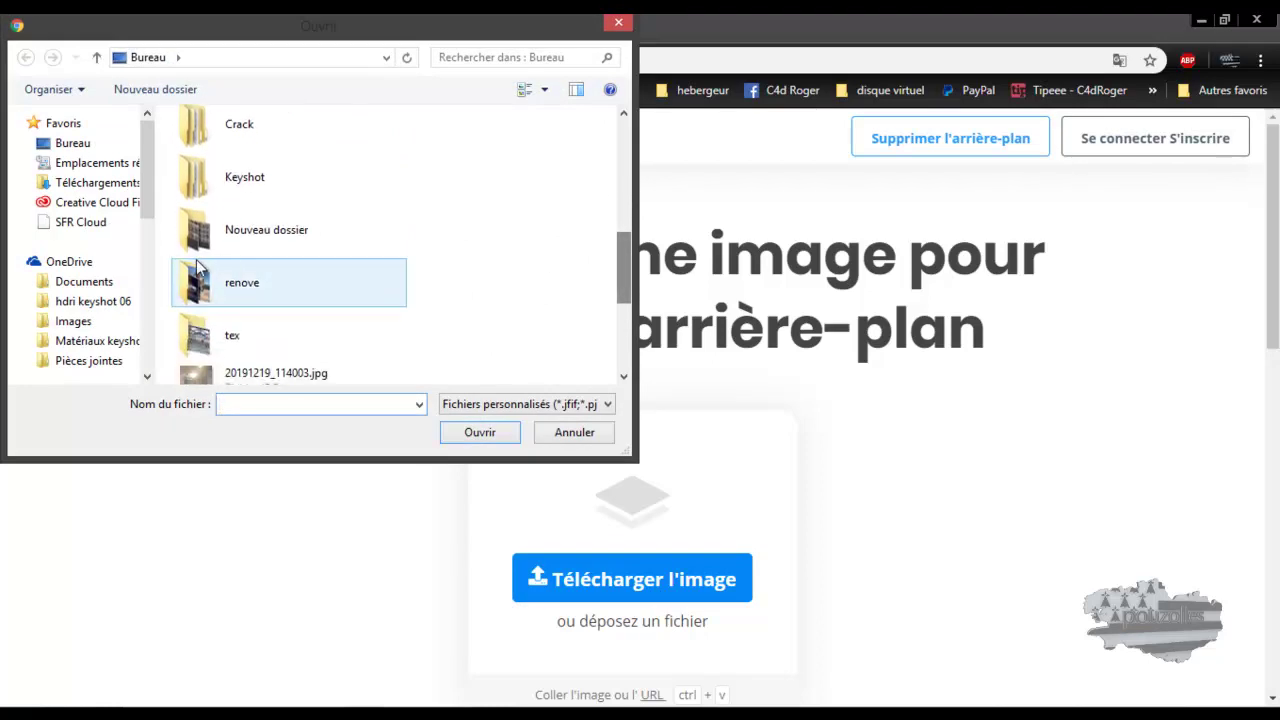
{"action": "double_click", "coordinate": [198, 288]}
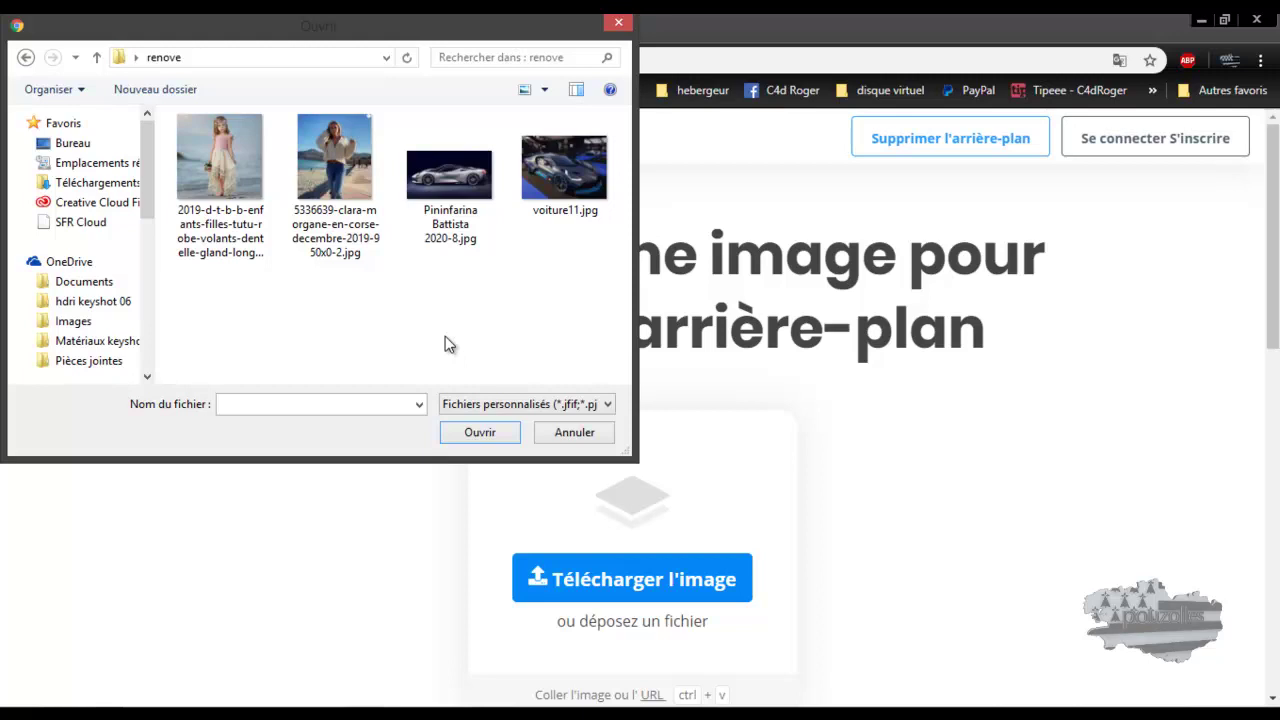
{"action": "left_click", "coordinate": [335, 172]}
Upload the beach photo, review its background-removed result, and bring the renove folder back up
{"action": "left_click", "coordinate": [485, 432]}
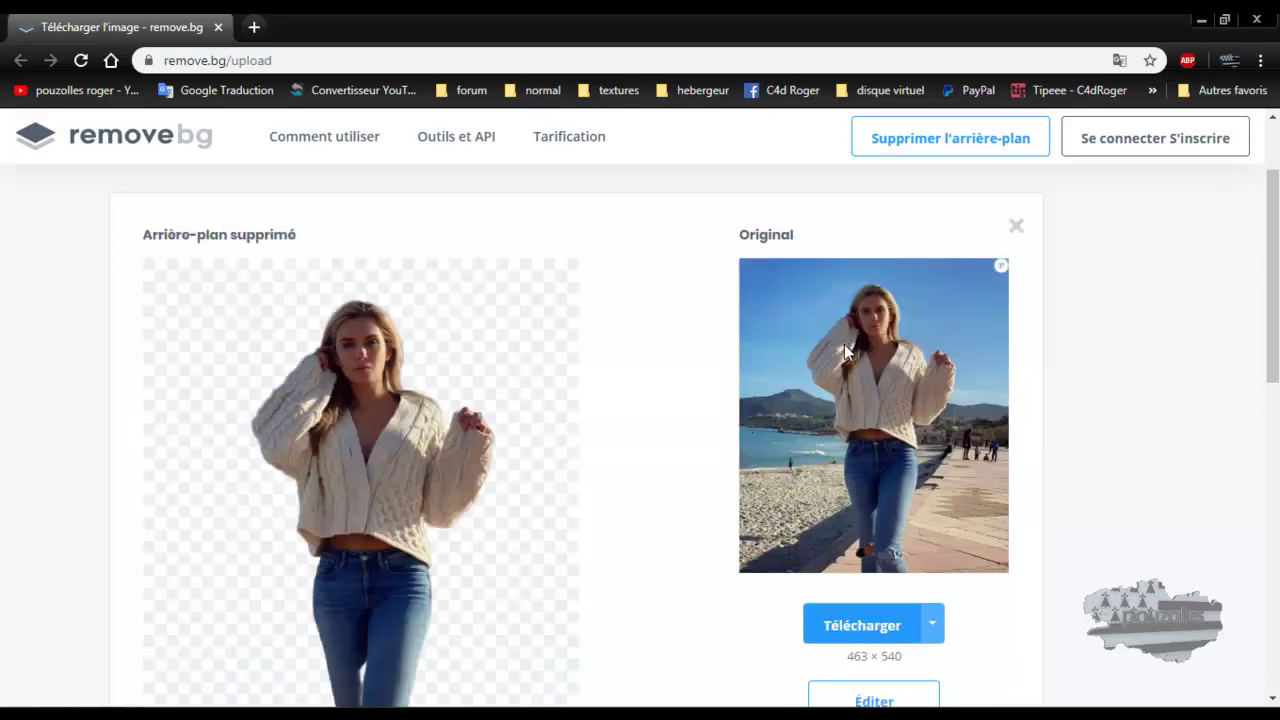
{"action": "scroll", "coordinate": [523, 389], "scroll_direction": "down", "scroll_amount": 2}
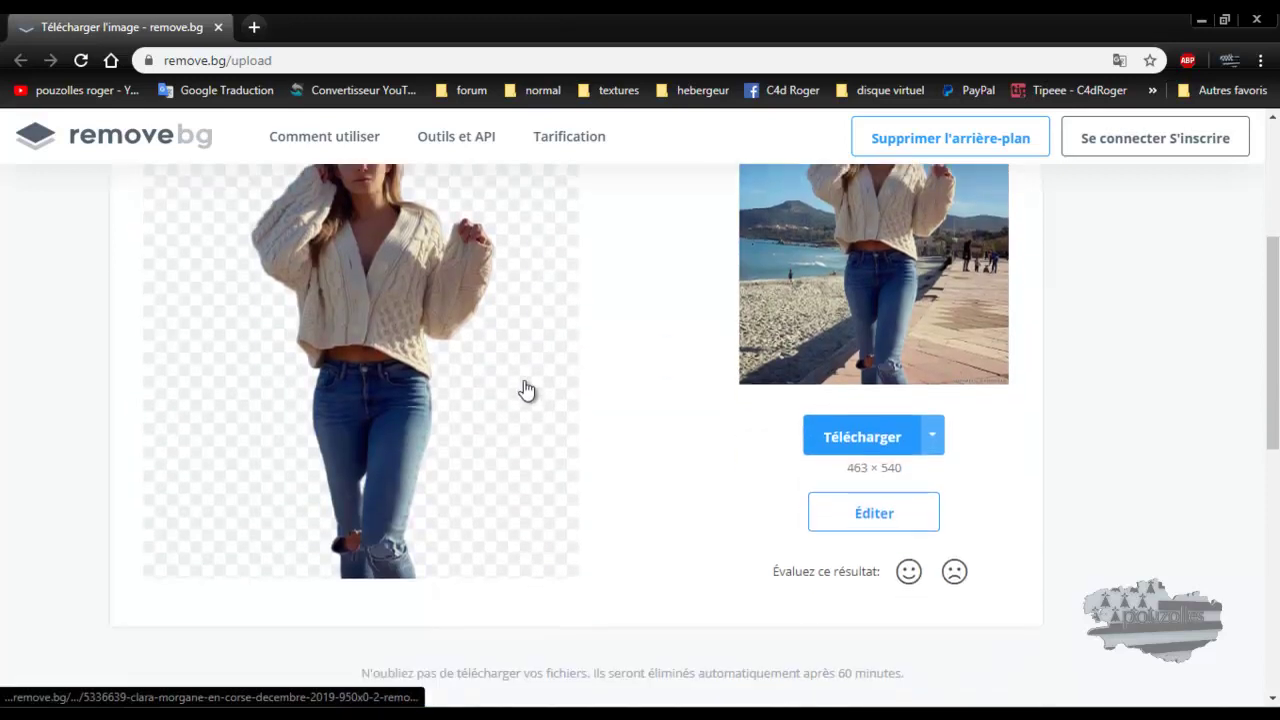
{"action": "scroll", "coordinate": [518, 385], "scroll_direction": "up", "scroll_amount": 2}
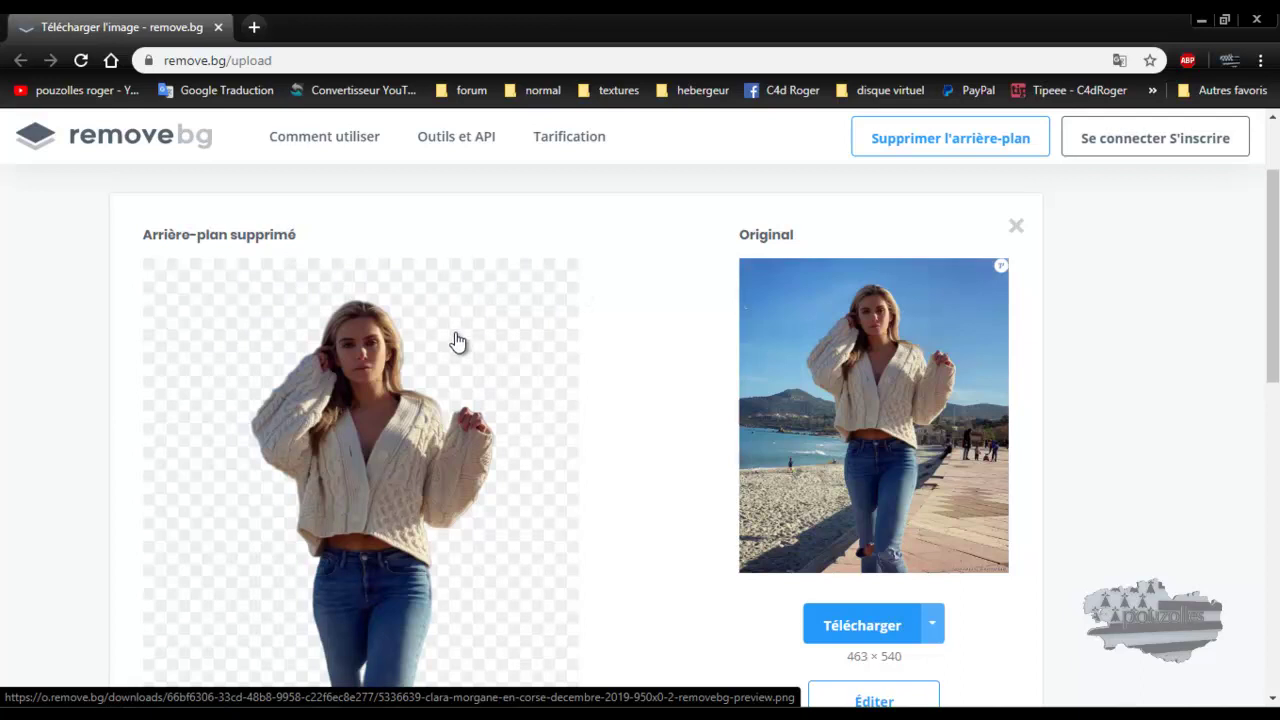
{"action": "scroll", "coordinate": [482, 357], "scroll_direction": "down", "scroll_amount": 1}
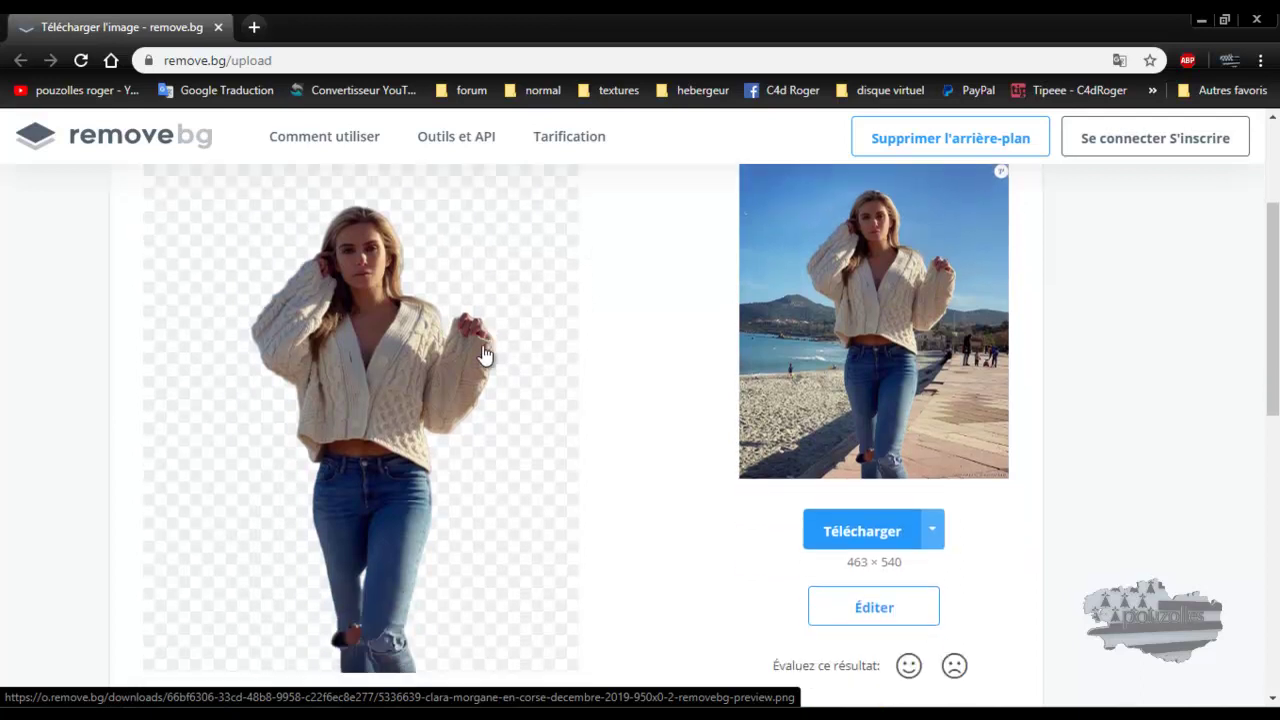
{"action": "left_click", "coordinate": [125, 684]}
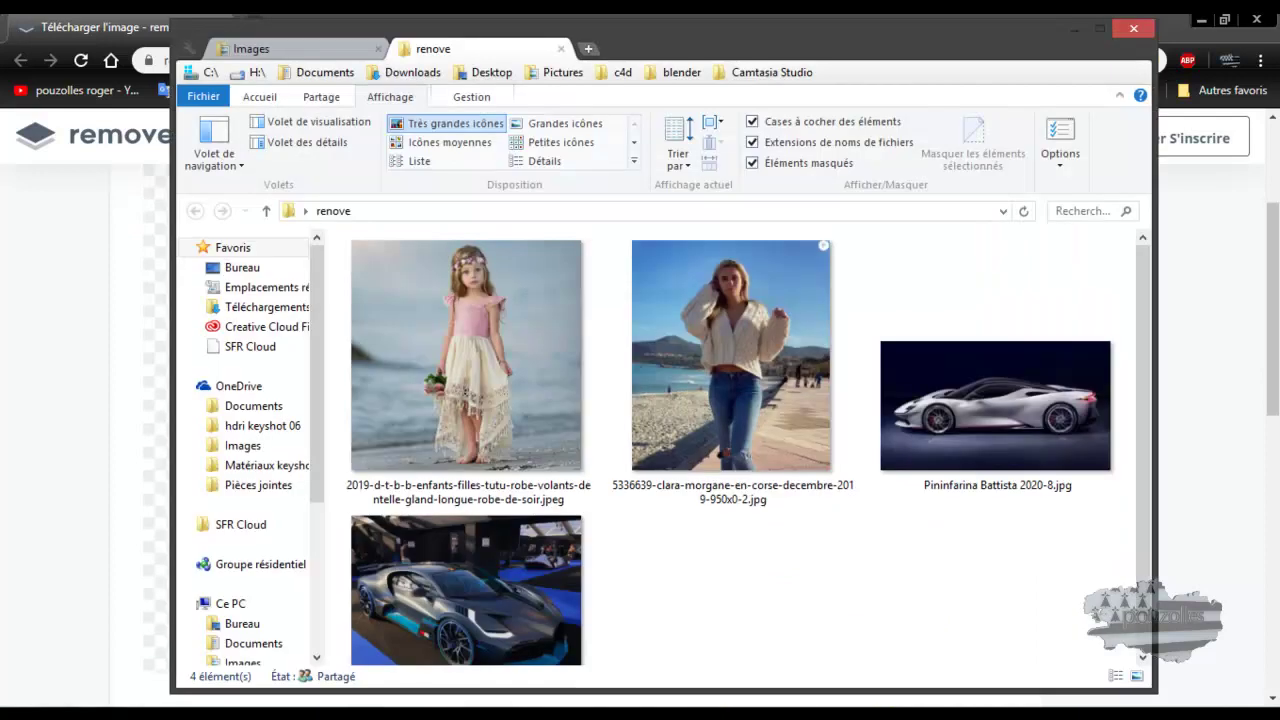
Check the beach portrait's details, then minimize the renove folder window
{"action": "left_click", "coordinate": [724, 430]}
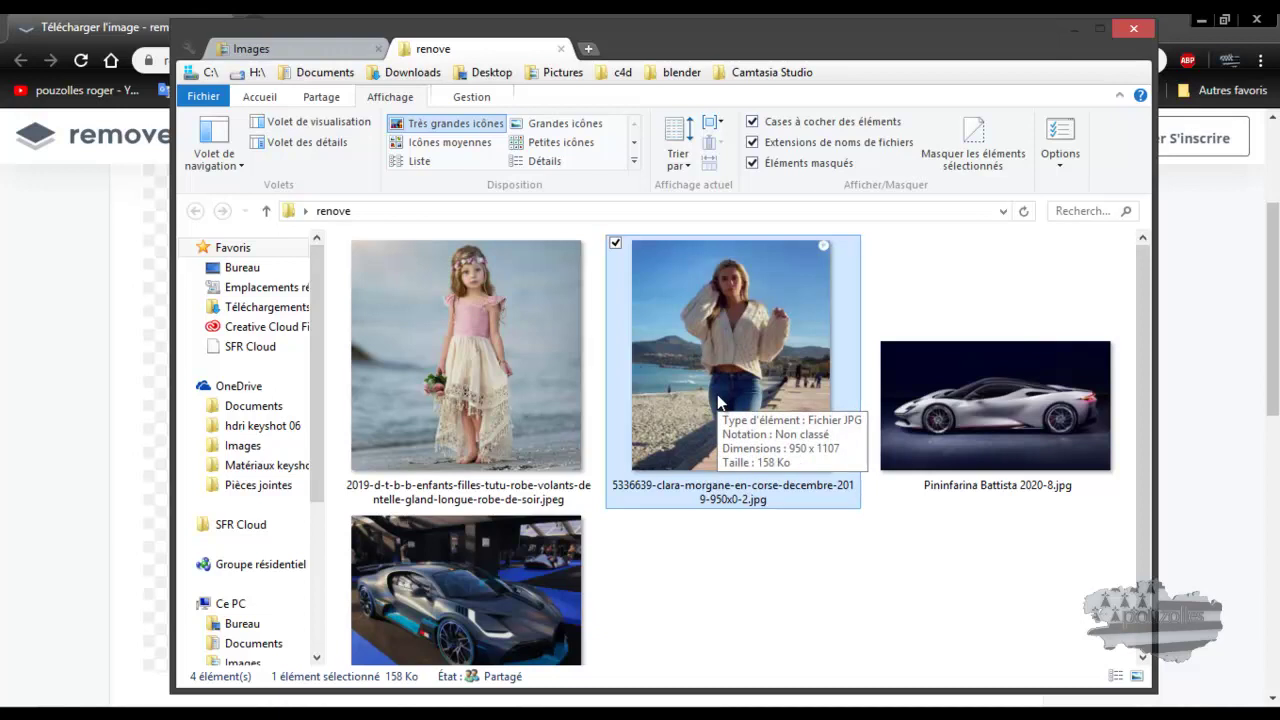
{"action": "left_click", "coordinate": [1073, 29]}
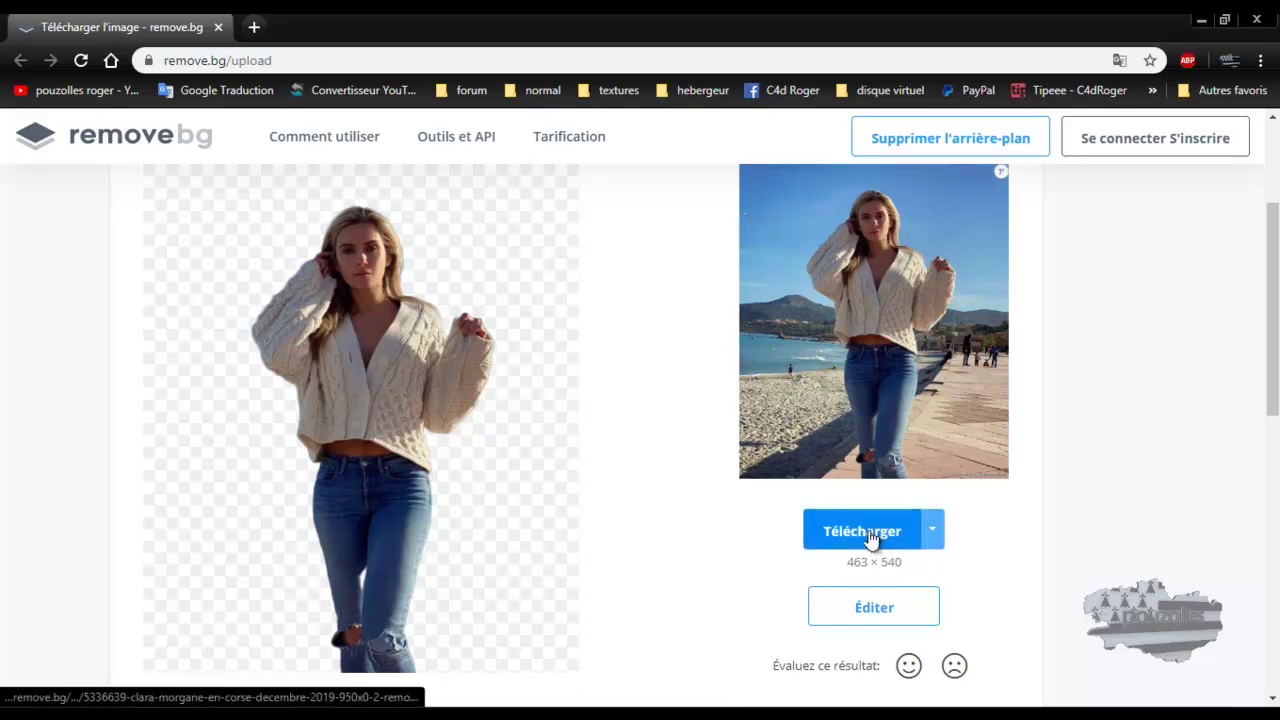
In the editor, try increasing Brouiller blur levels, then use the sunset seaside photo background
{"action": "left_click", "coordinate": [871, 612]}
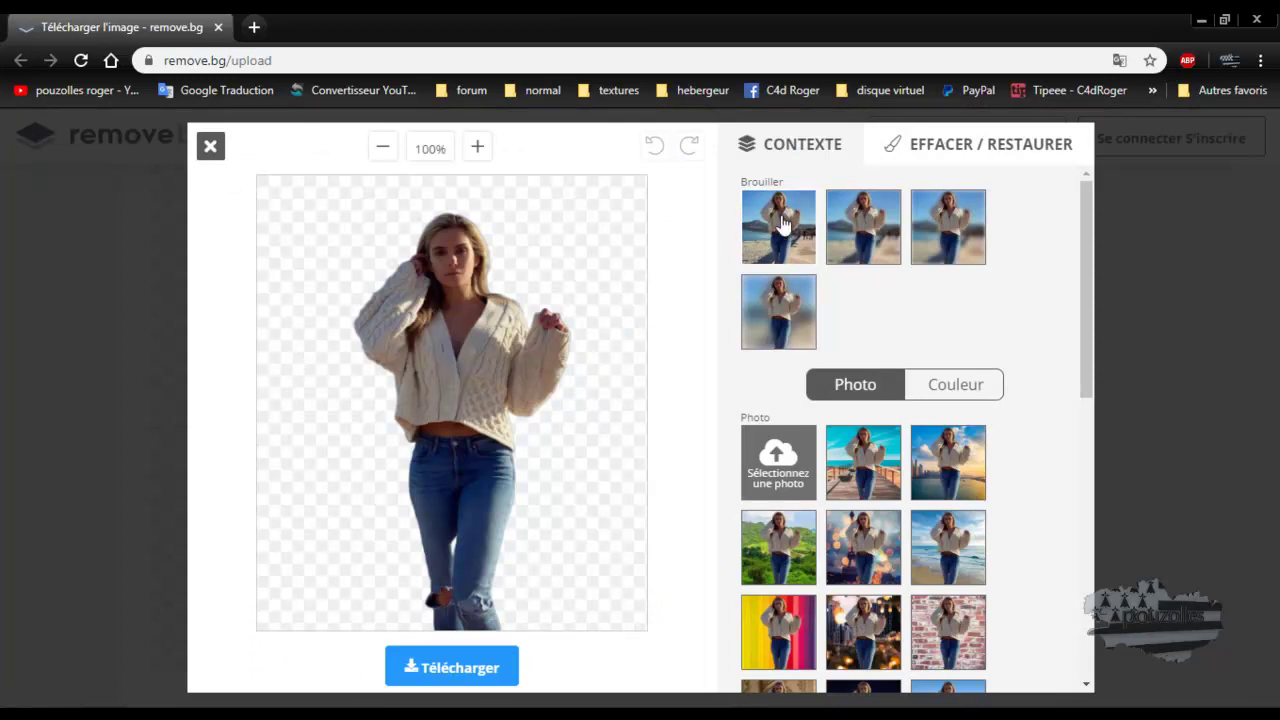
{"action": "left_click", "coordinate": [789, 228]}
{"action": "left_click", "coordinate": [880, 232]}
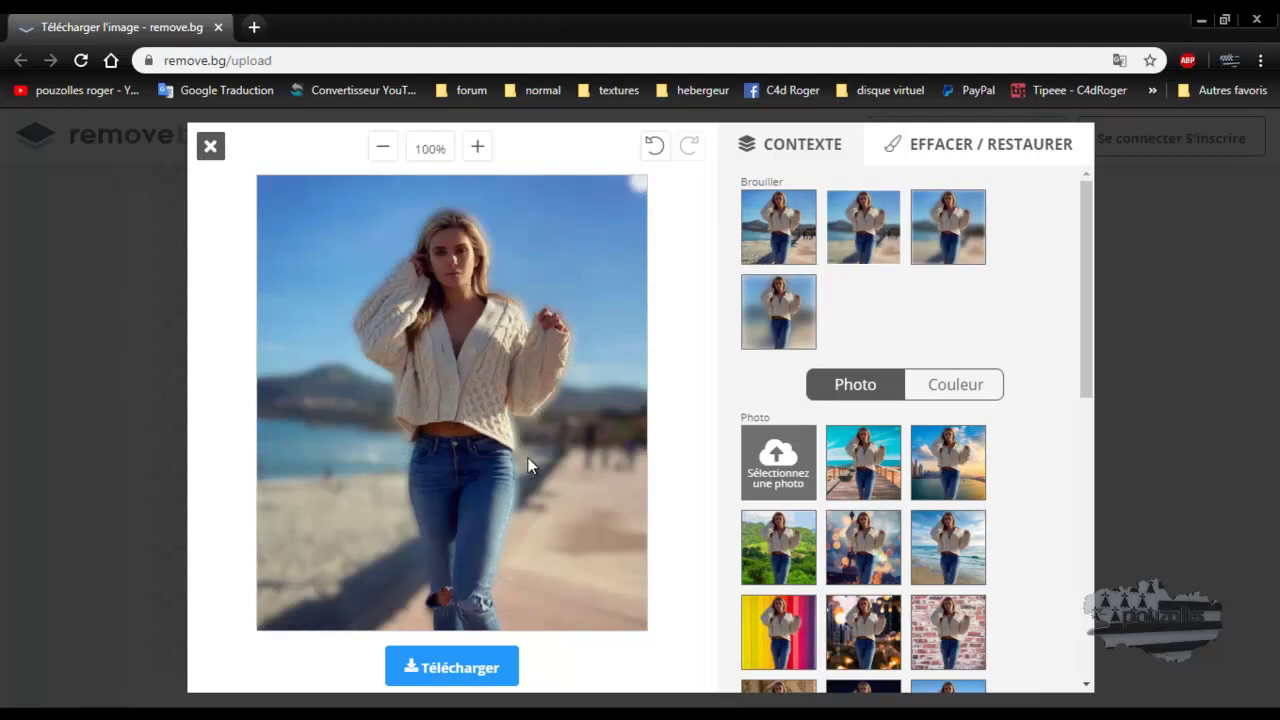
{"action": "left_click", "coordinate": [945, 235]}
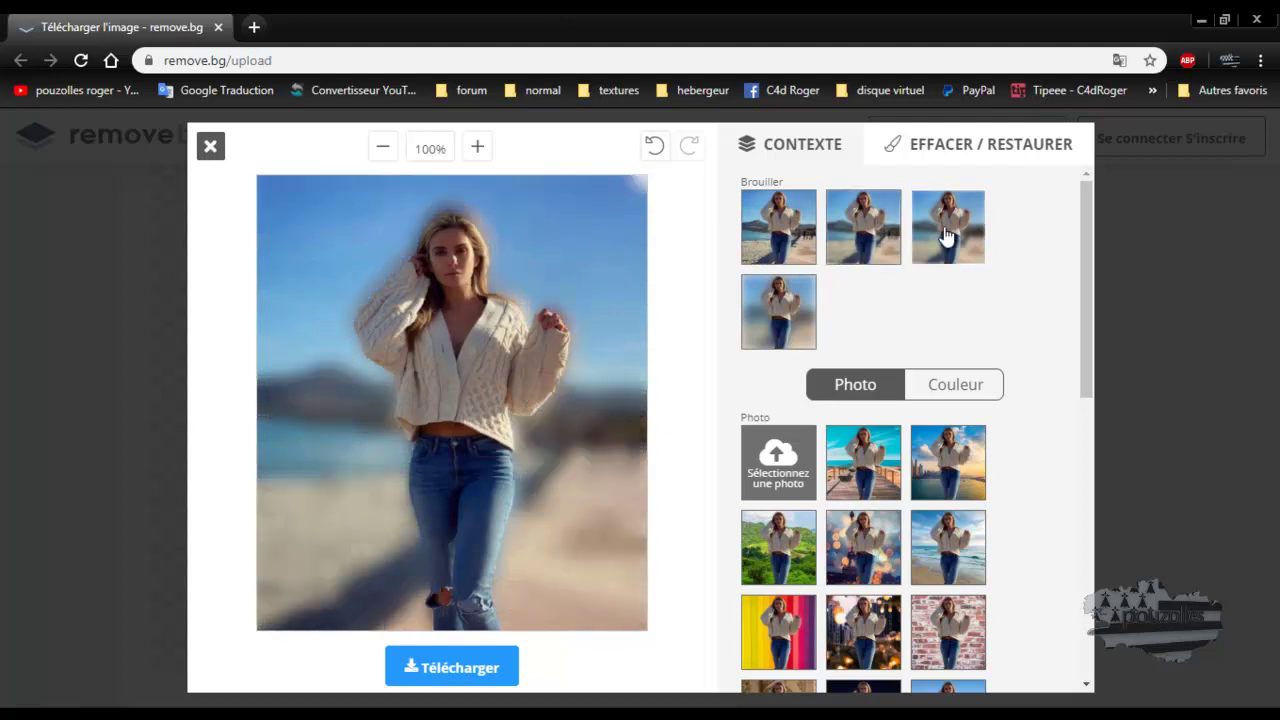
{"action": "left_click", "coordinate": [773, 330]}
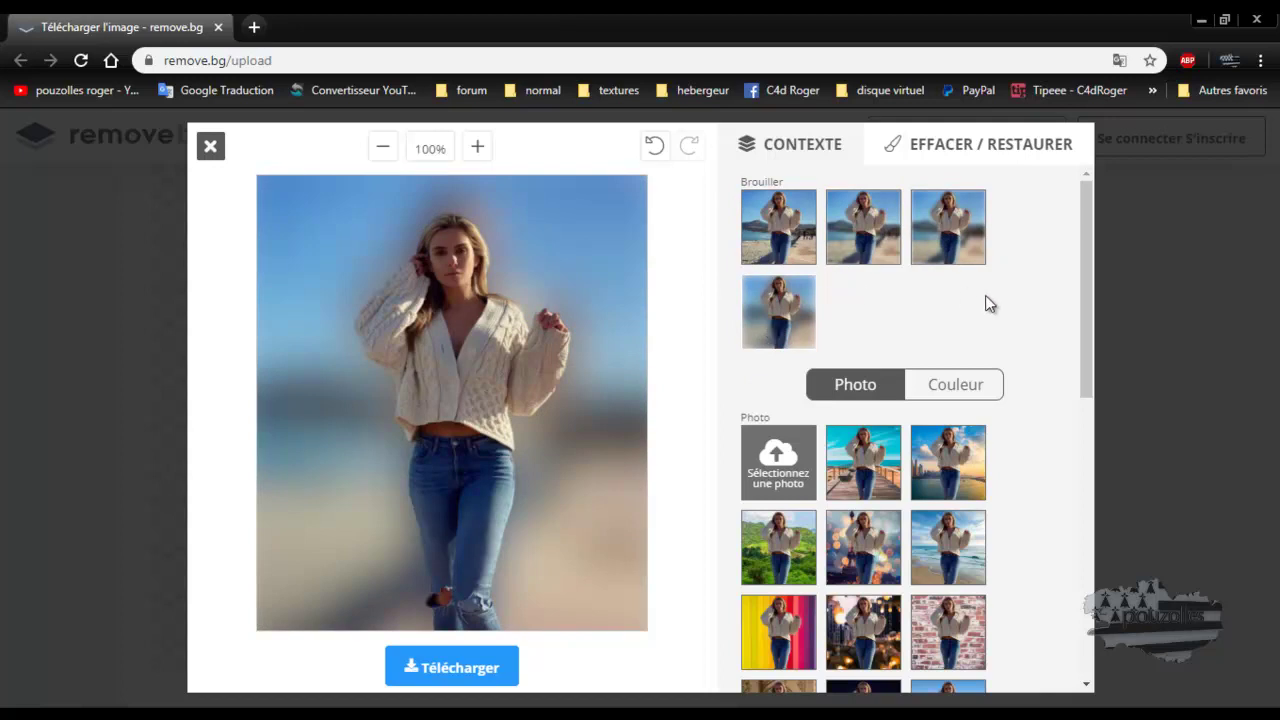
{"action": "scroll", "coordinate": [1046, 331], "scroll_direction": "down", "scroll_amount": 1}
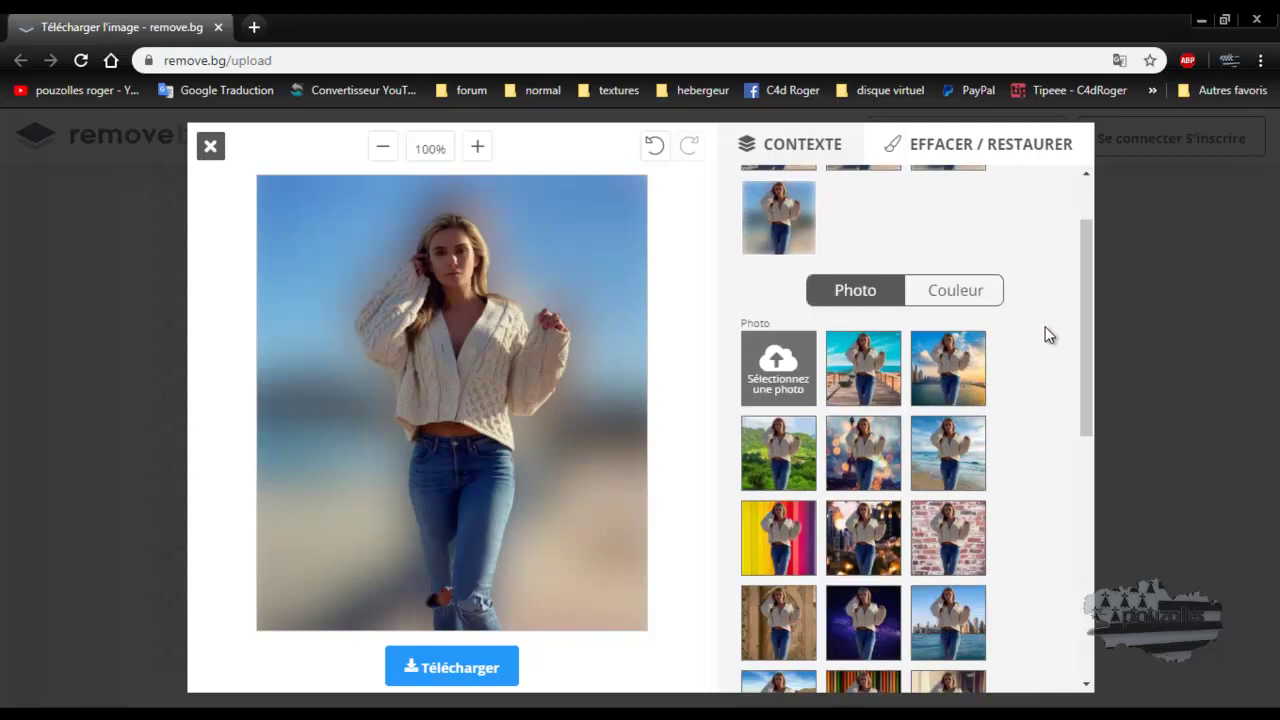
{"action": "left_click", "coordinate": [940, 366]}
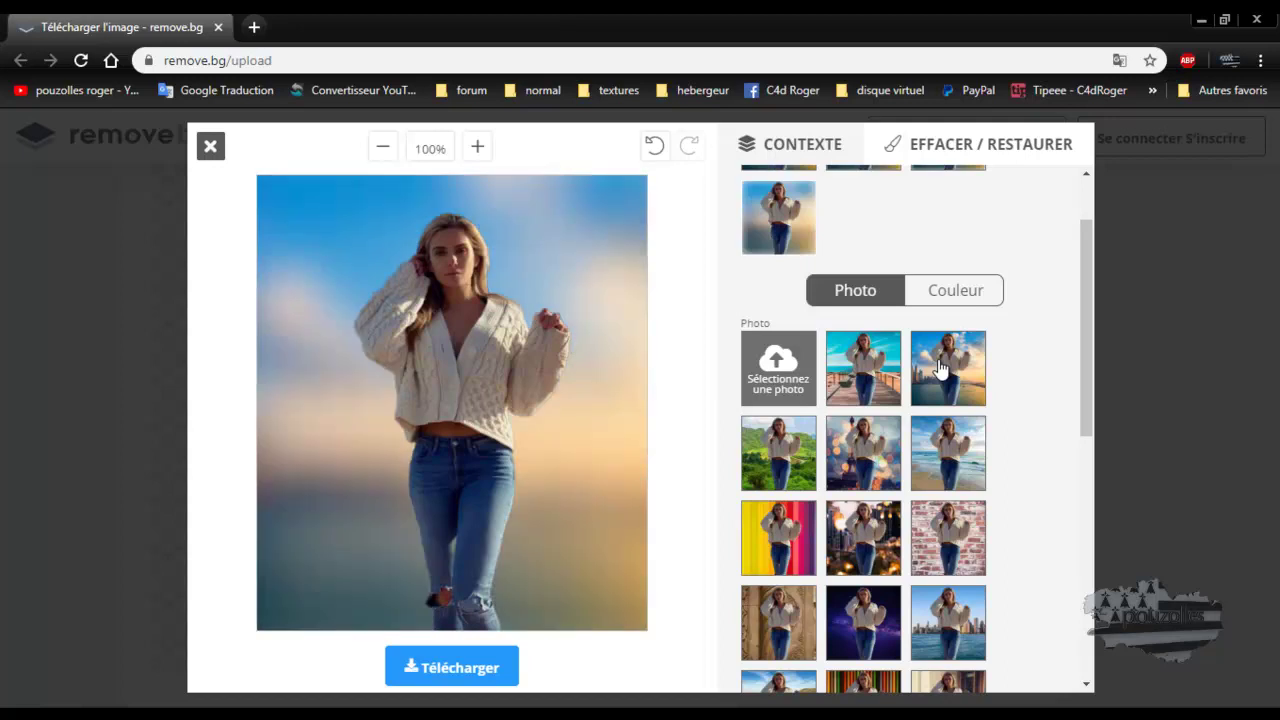
Switch the background to the green landscape photo with no blur
{"action": "left_click", "coordinate": [783, 470]}
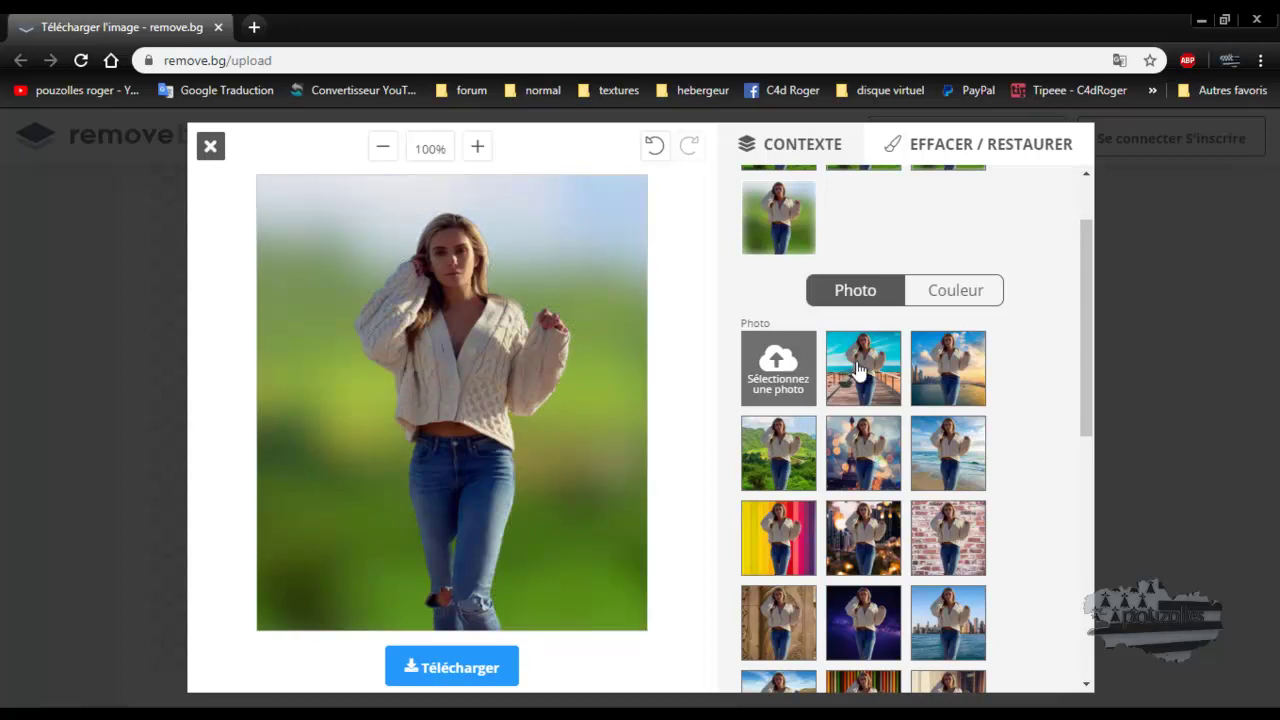
{"action": "scroll", "coordinate": [857, 372], "scroll_direction": "up", "scroll_amount": 1}
{"action": "left_click", "coordinate": [789, 223]}
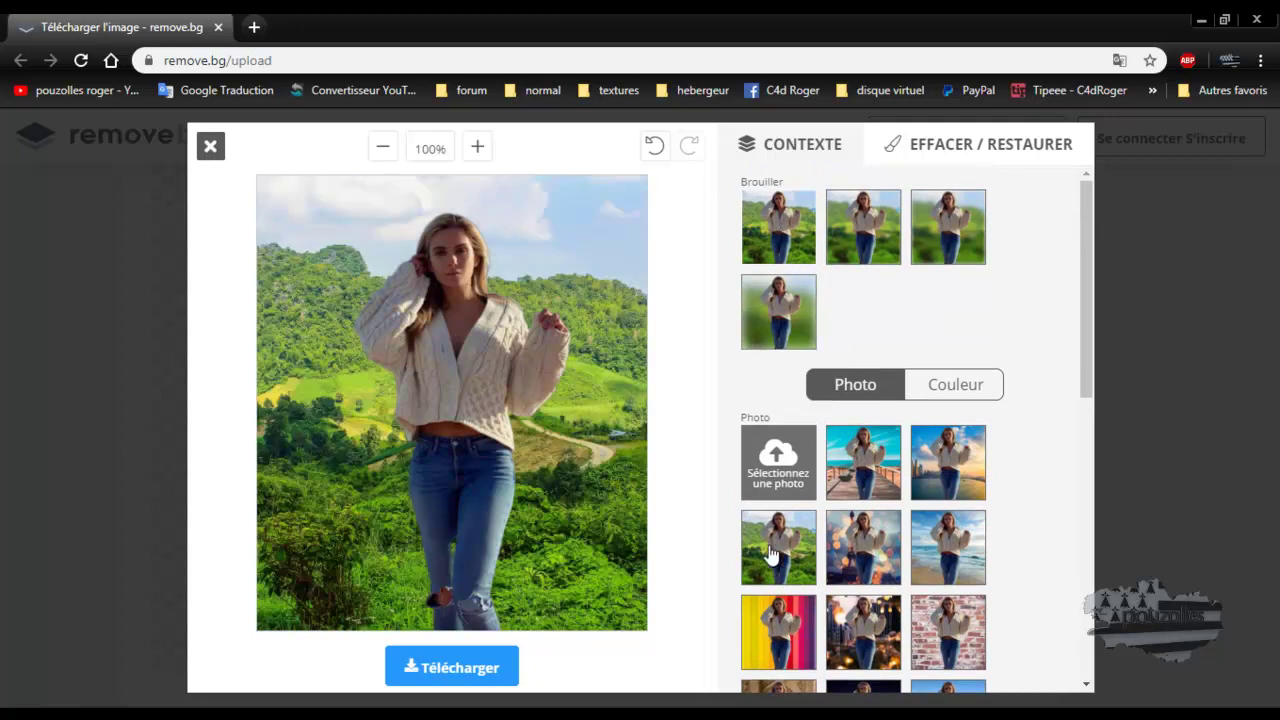
Try the beach scene background, then settle on the city skyline photo
{"action": "scroll", "coordinate": [771, 556], "scroll_direction": "down", "scroll_amount": 1}
{"action": "scroll", "coordinate": [771, 556], "scroll_direction": "down", "scroll_amount": 1}
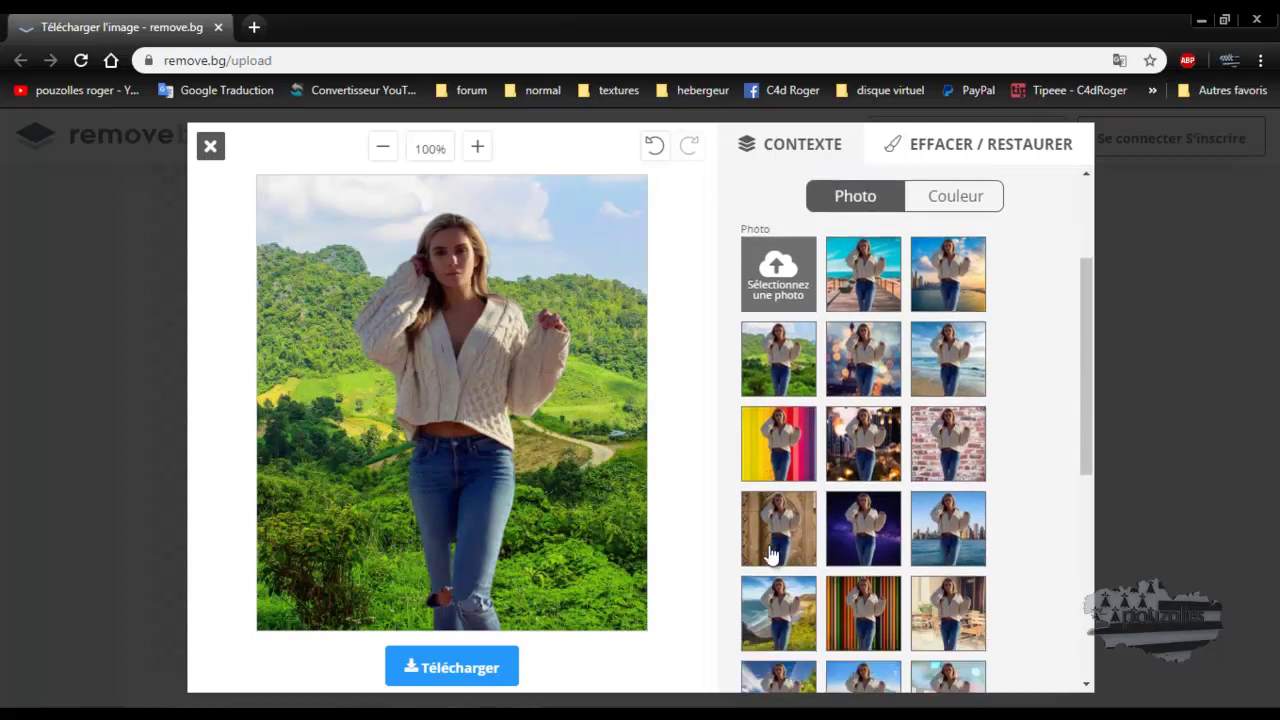
{"action": "scroll", "coordinate": [774, 540], "scroll_direction": "down", "scroll_amount": 2}
{"action": "left_click", "coordinate": [775, 520]}
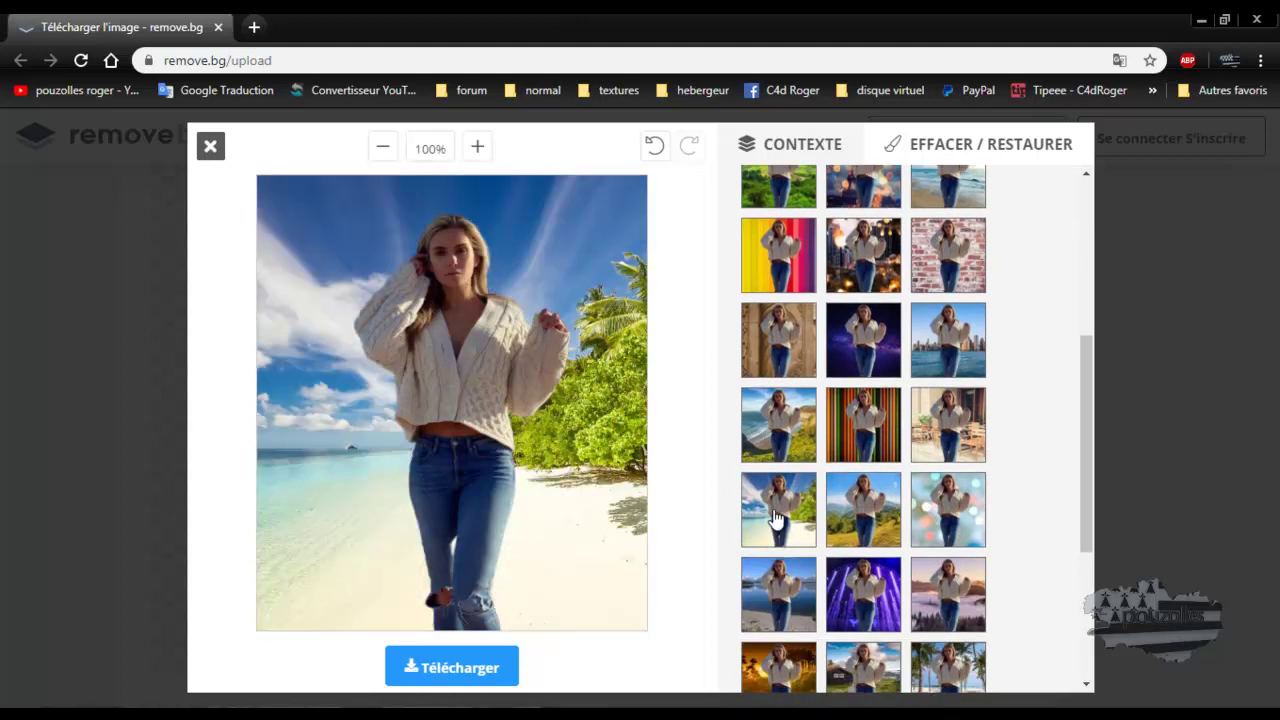
{"action": "scroll", "coordinate": [776, 518], "scroll_direction": "down", "scroll_amount": 2}
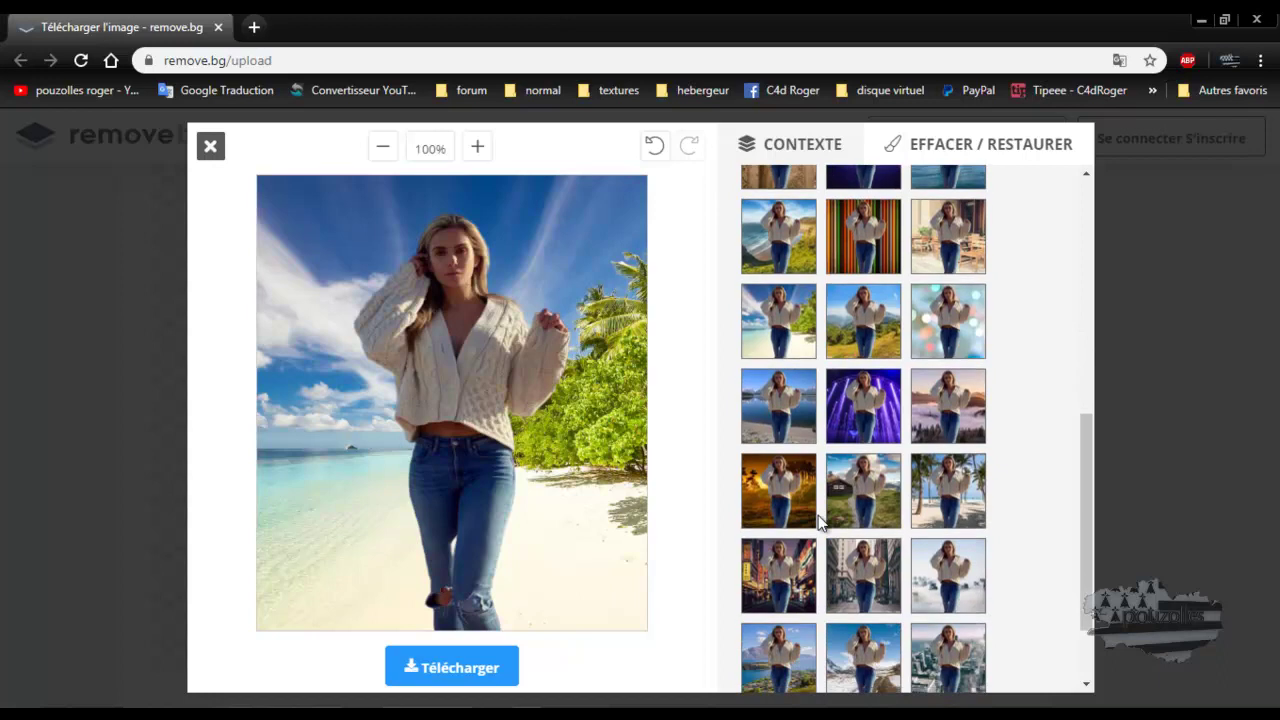
{"action": "scroll", "coordinate": [790, 550], "scroll_direction": "down", "scroll_amount": 1}
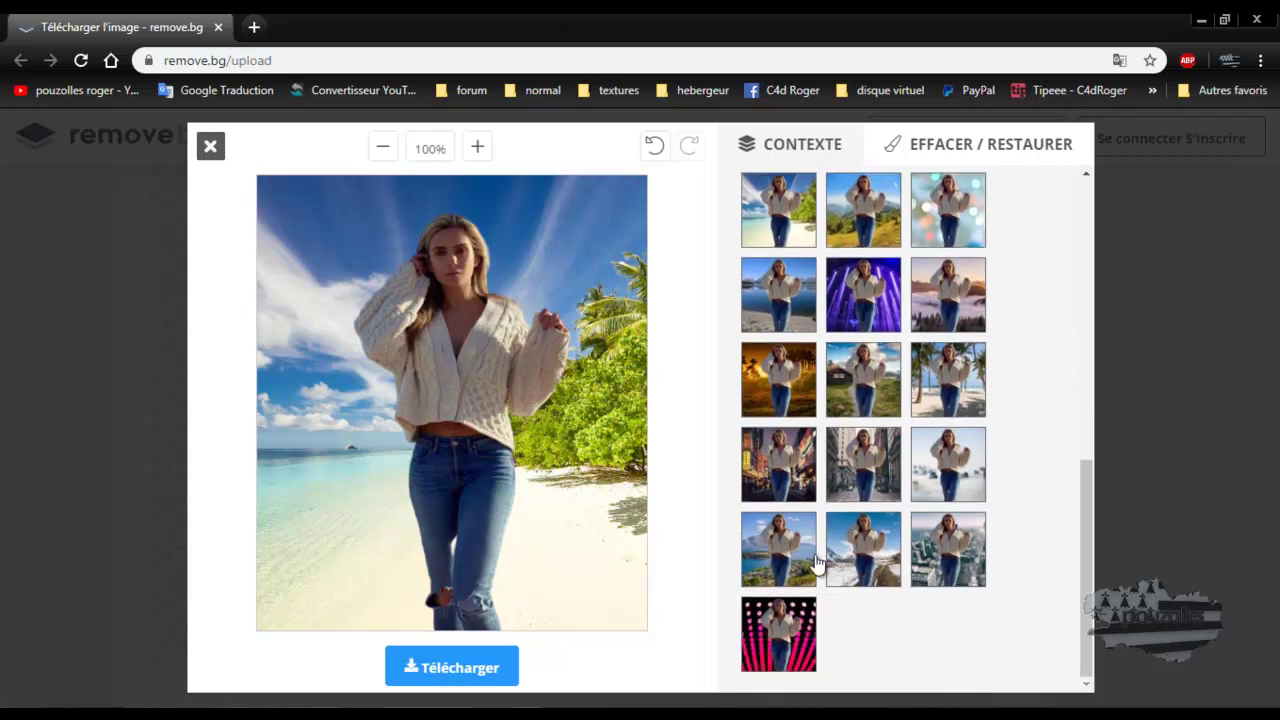
{"action": "left_click", "coordinate": [948, 558]}
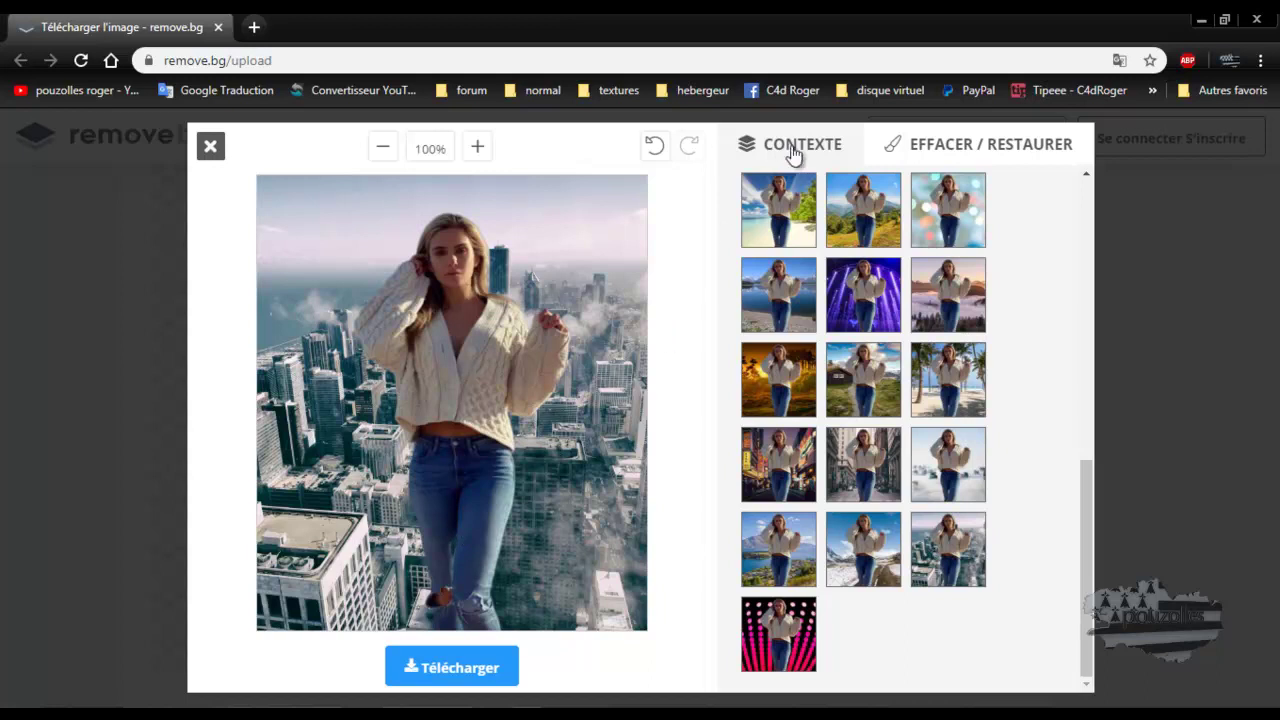
Erase near the raised hand with a larger brush, enlarge the Restaurer brush, and close the editor
{"action": "left_click", "coordinate": [984, 150]}
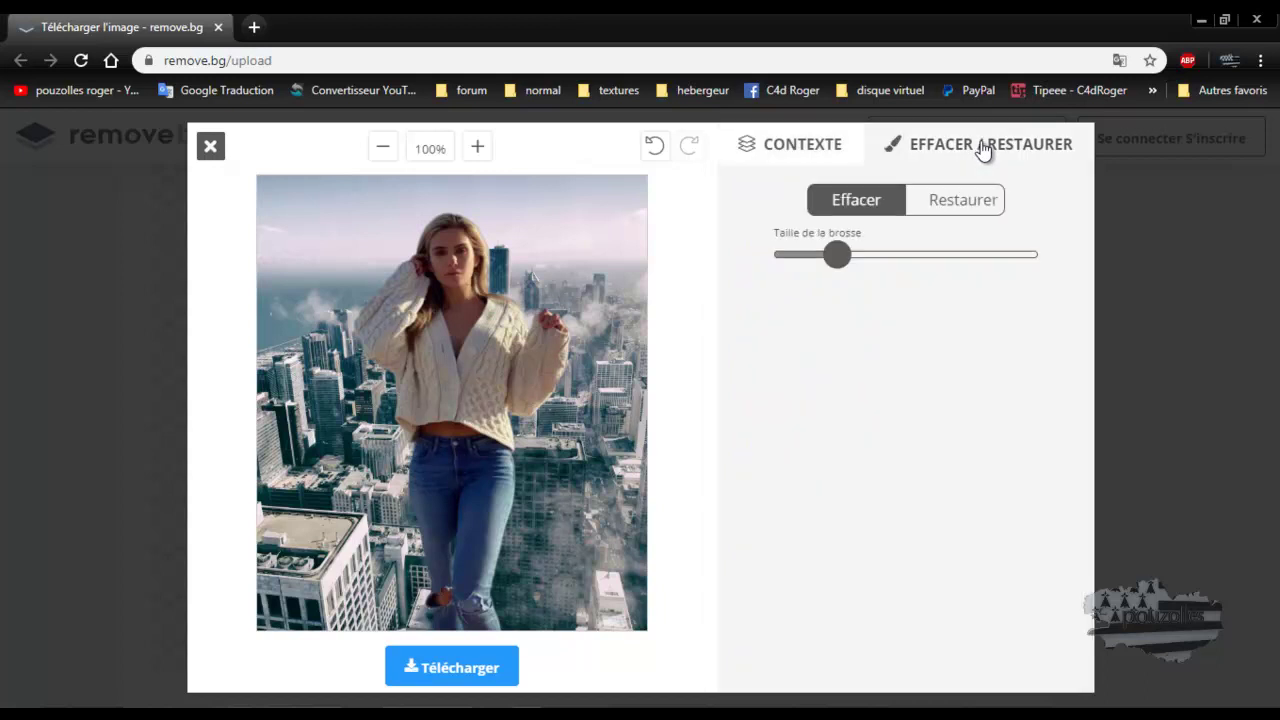
{"action": "left_click_drag", "start_coordinate": [841, 258], "coordinate": [858, 258]}
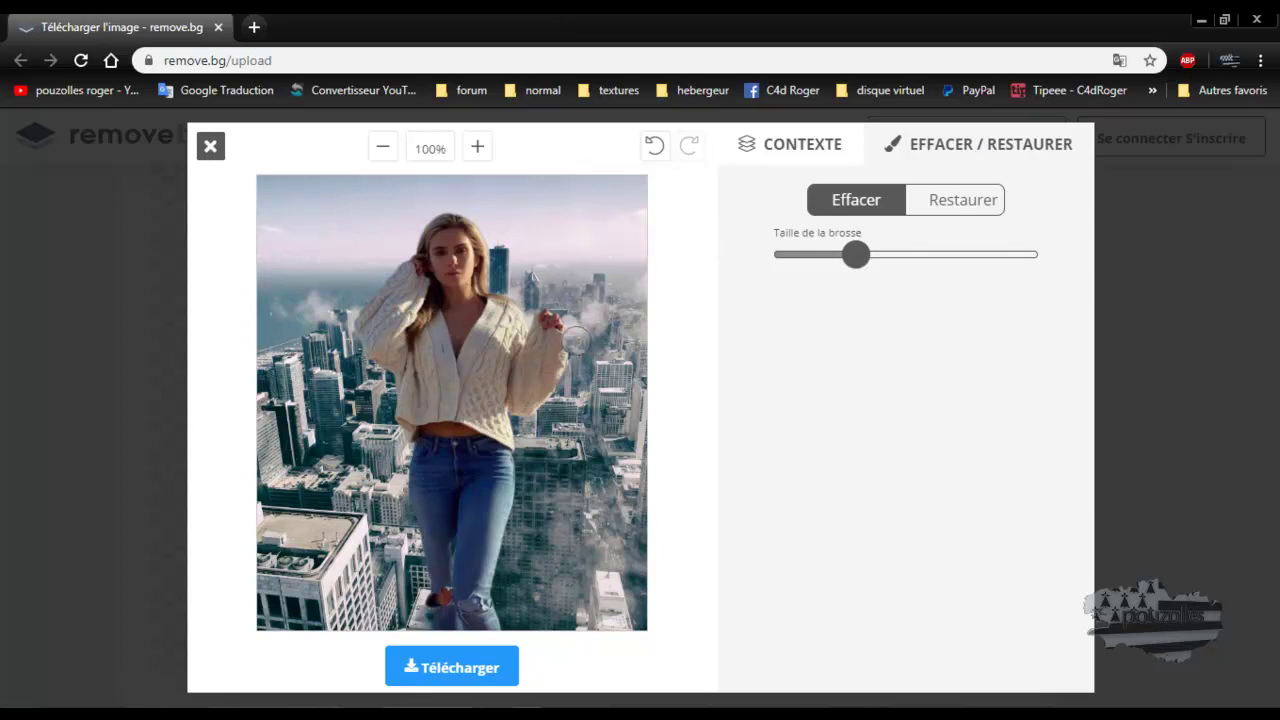
{"action": "left_click_drag", "start_coordinate": [548, 318], "coordinate": [545, 347]}
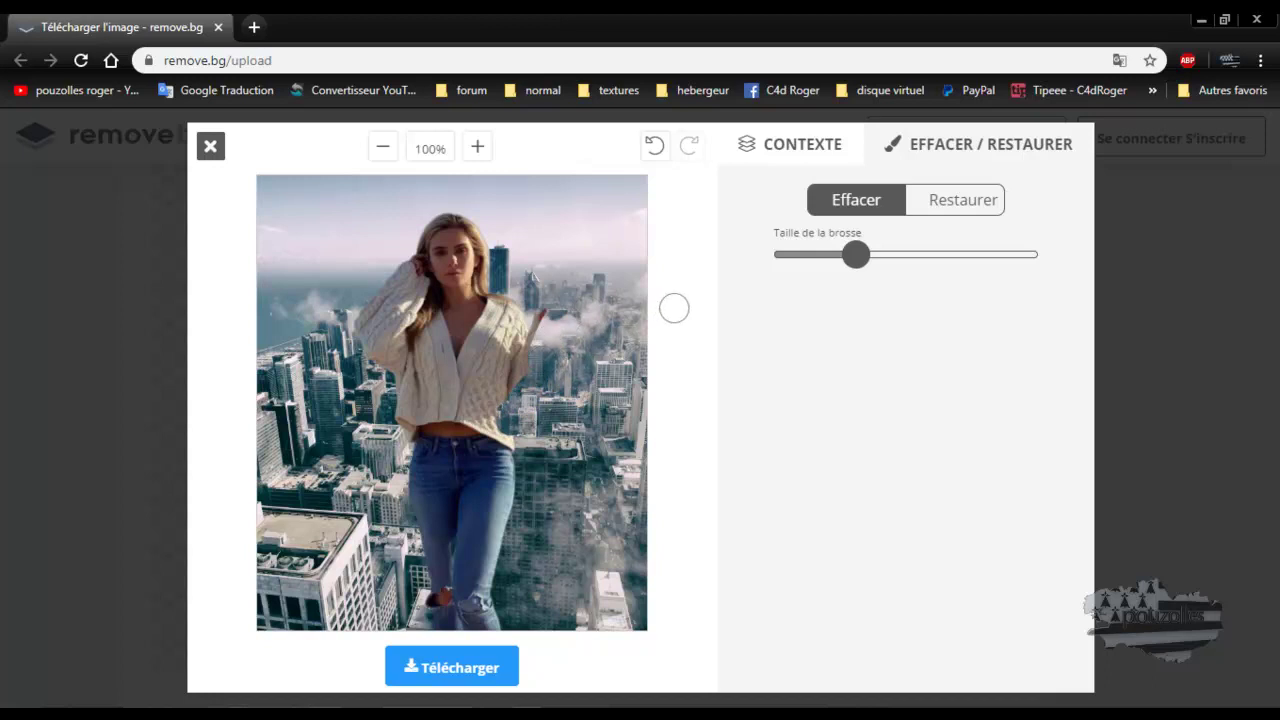
{"action": "left_click", "coordinate": [958, 205]}
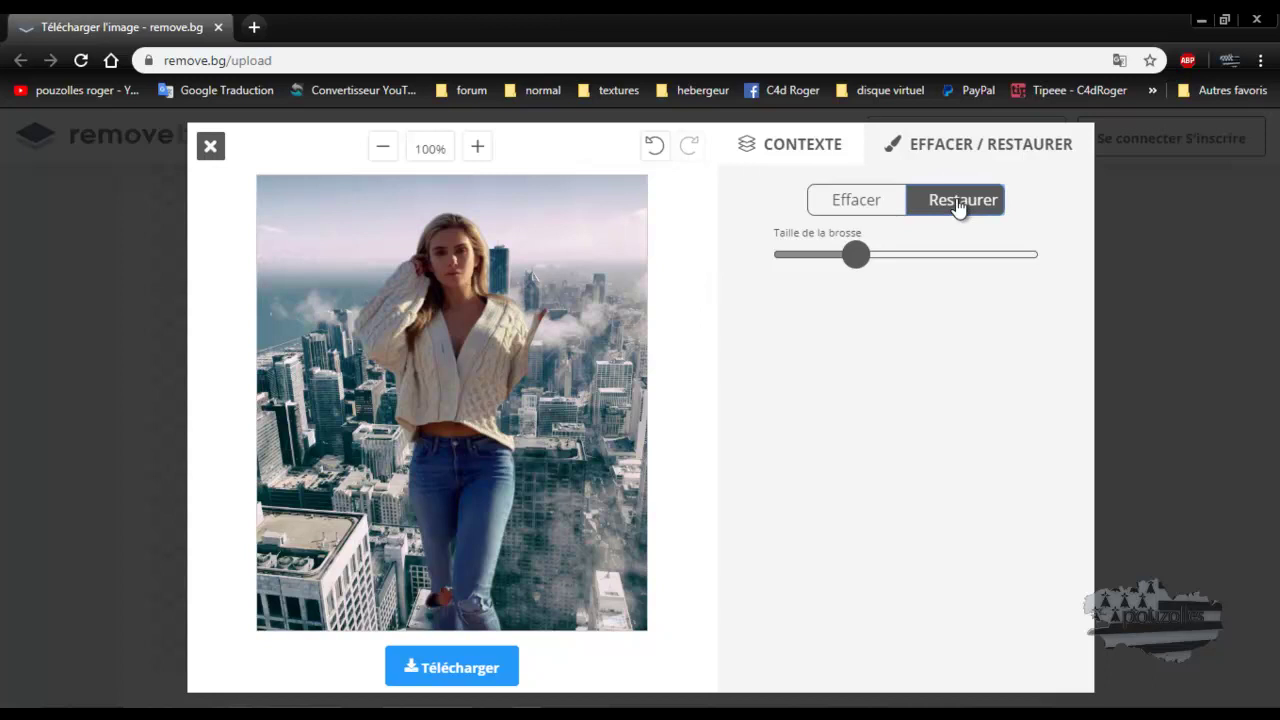
{"action": "left_click_drag", "start_coordinate": [858, 255], "coordinate": [900, 255]}
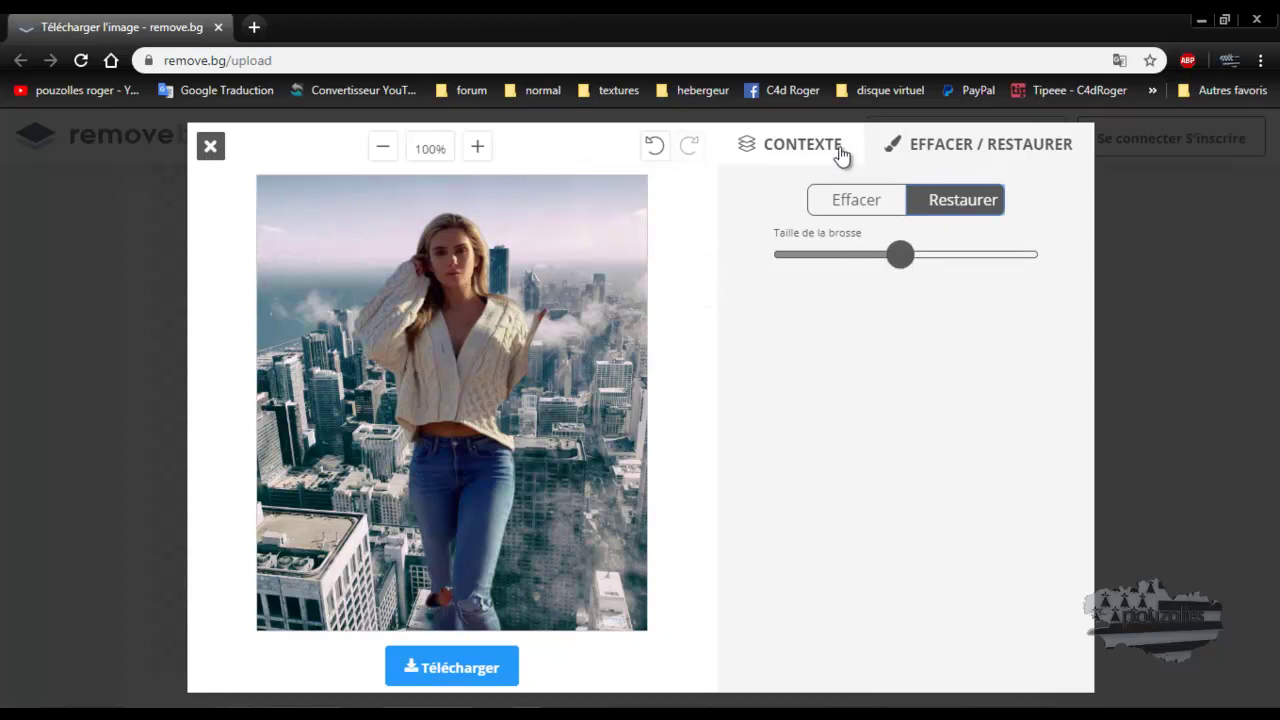
{"action": "left_click", "coordinate": [212, 147]}
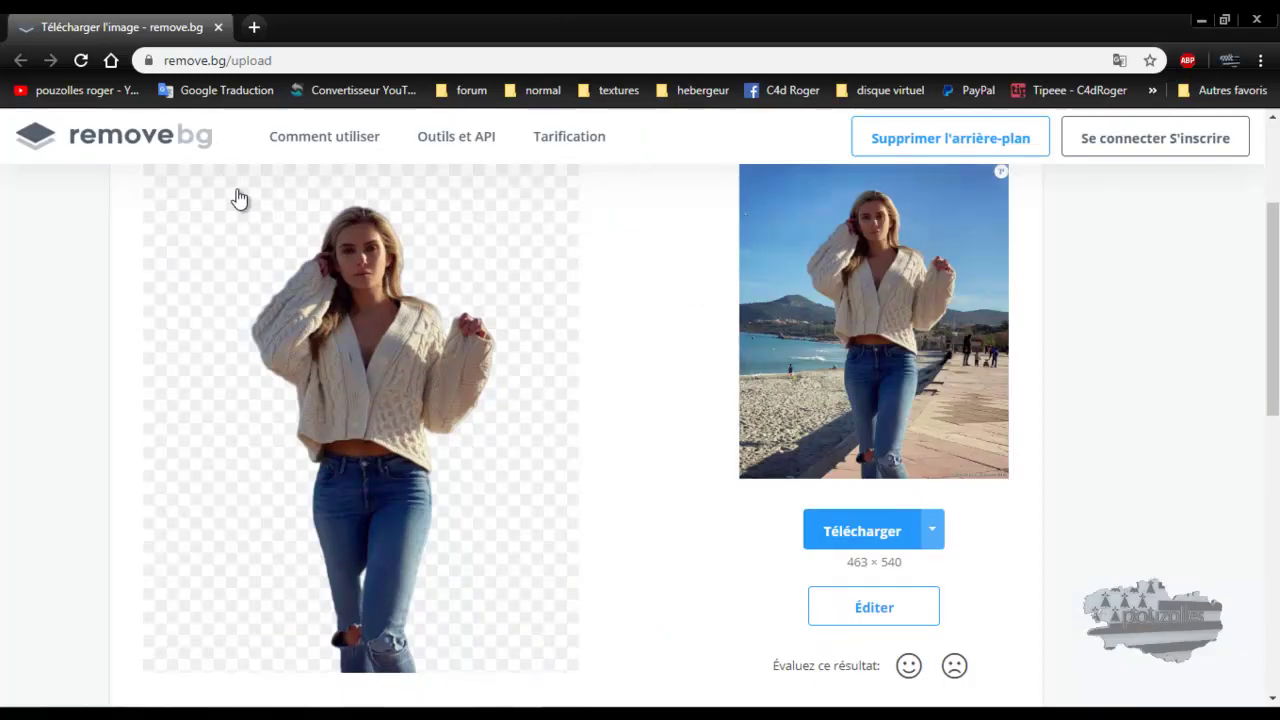
{"action": "left_click", "coordinate": [860, 607]}
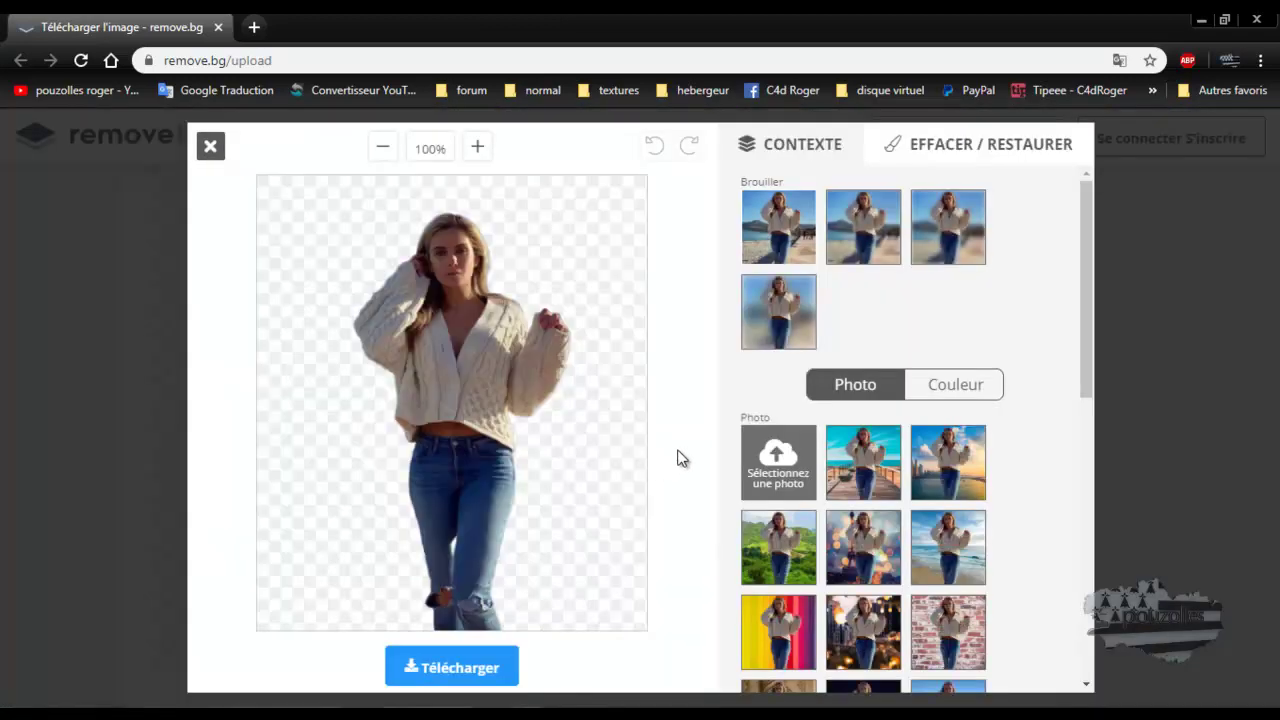
{"action": "left_click", "coordinate": [945, 397]}
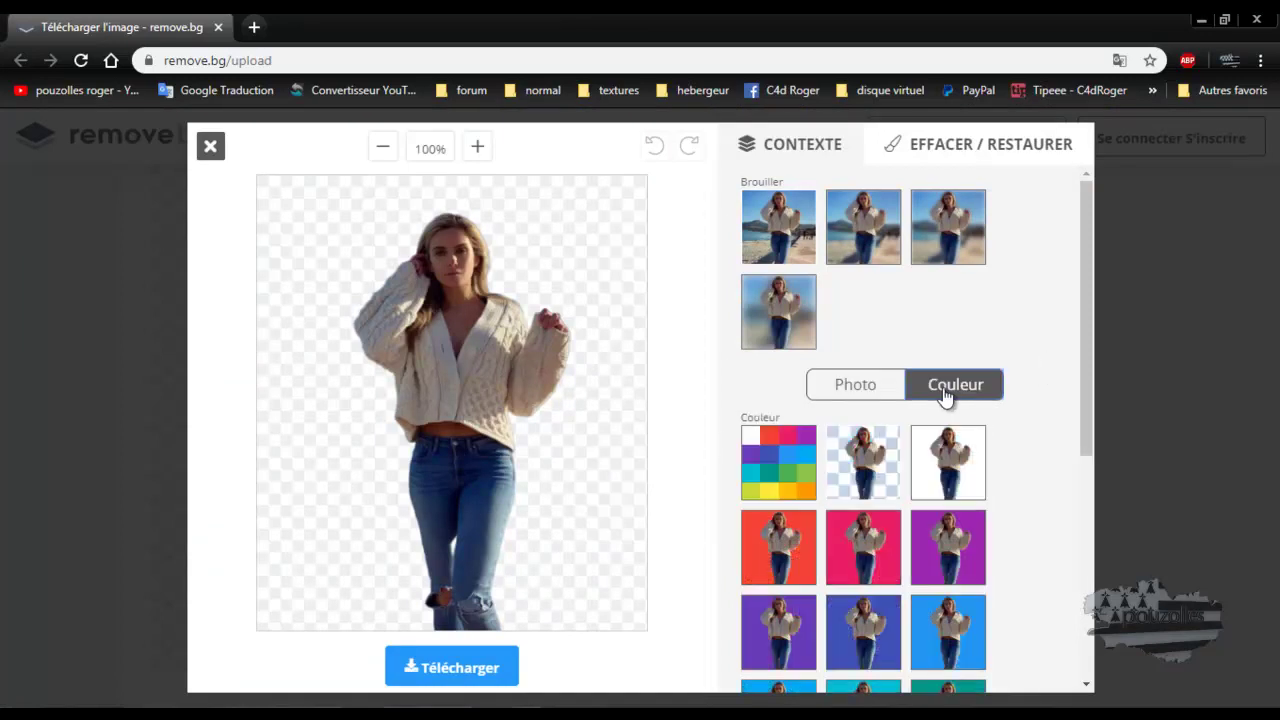
{"action": "mouse_move", "coordinate": [1082, 342]}
{"action": "left_mouse_down"}
{"action": "mouse_move", "coordinate": [1068, 571]}
{"action": "mouse_move", "coordinate": [1005, 332]}
{"action": "left_mouse_up"}
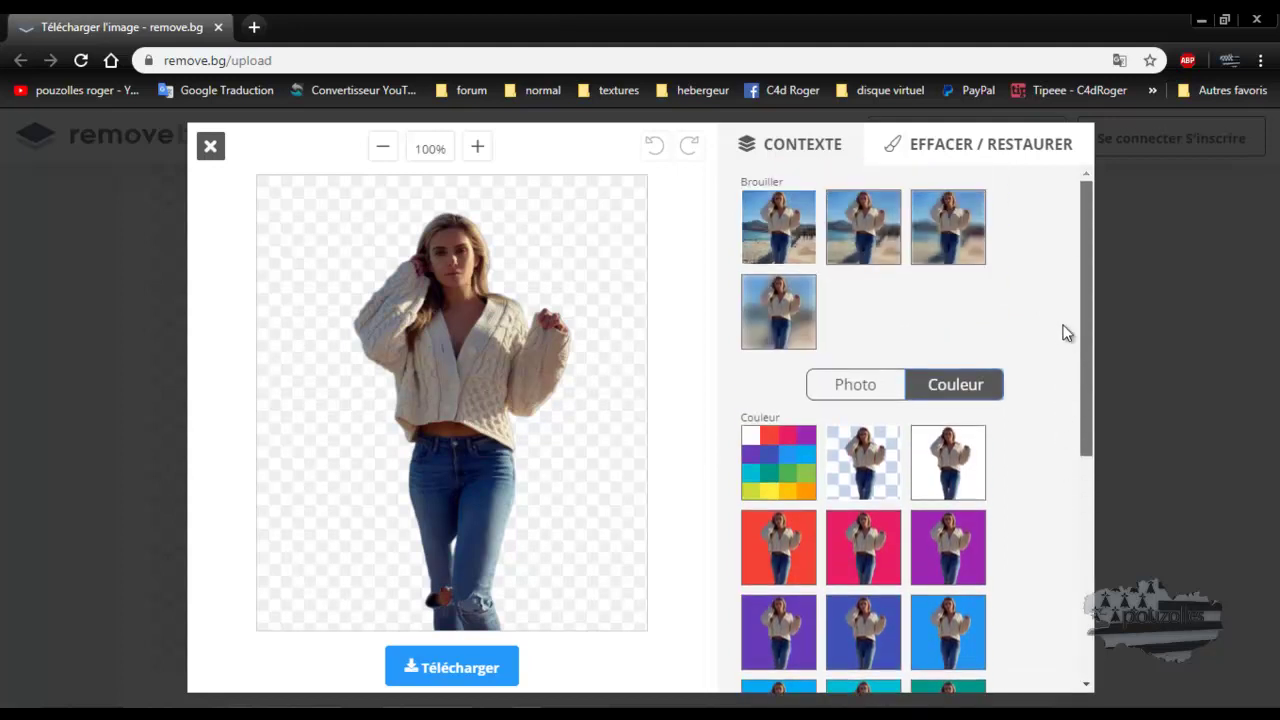
{"action": "left_click", "coordinate": [856, 386]}
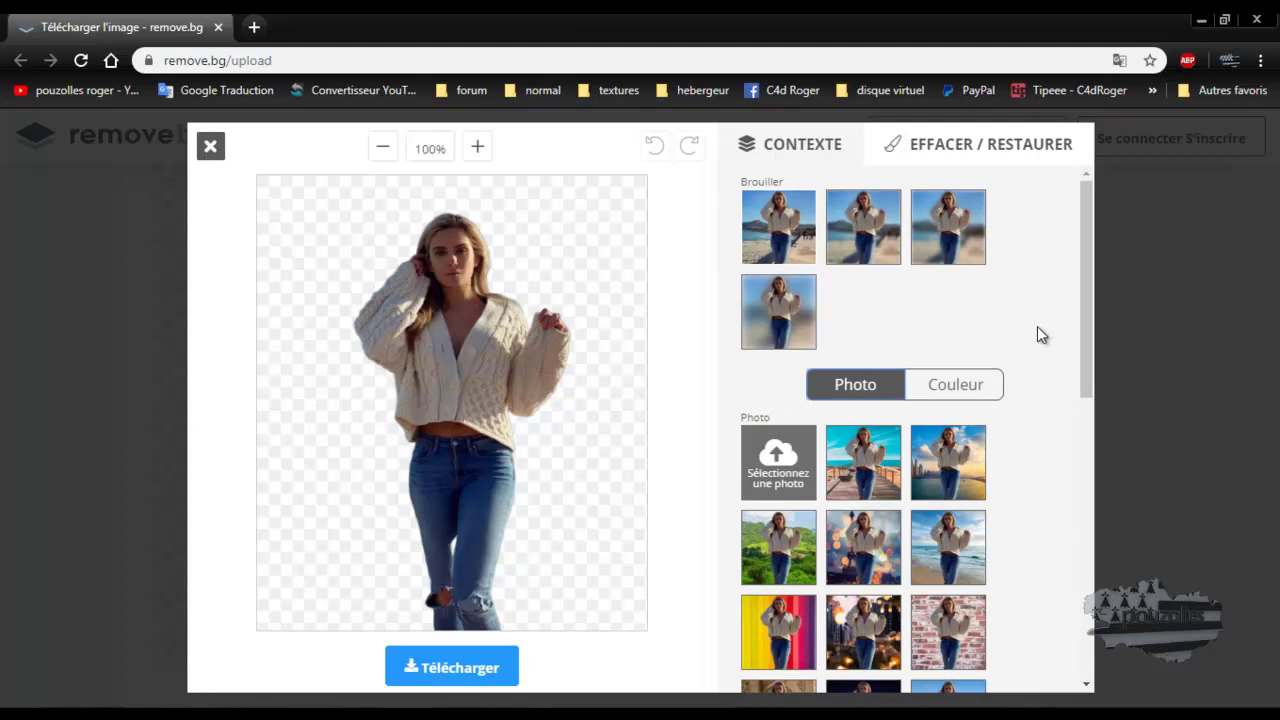
{"action": "left_click_drag", "start_coordinate": [1086, 290], "coordinate": [1036, 620]}
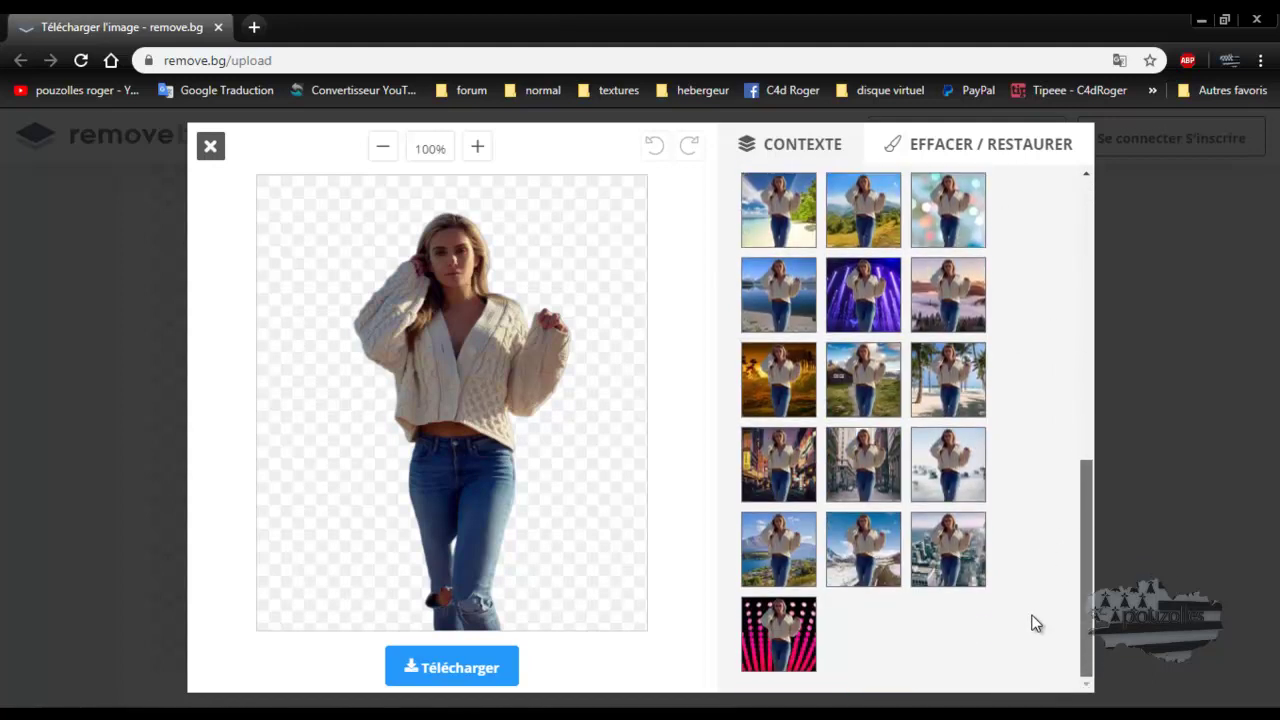
{"action": "left_click_drag", "start_coordinate": [1036, 618], "coordinate": [1036, 228]}
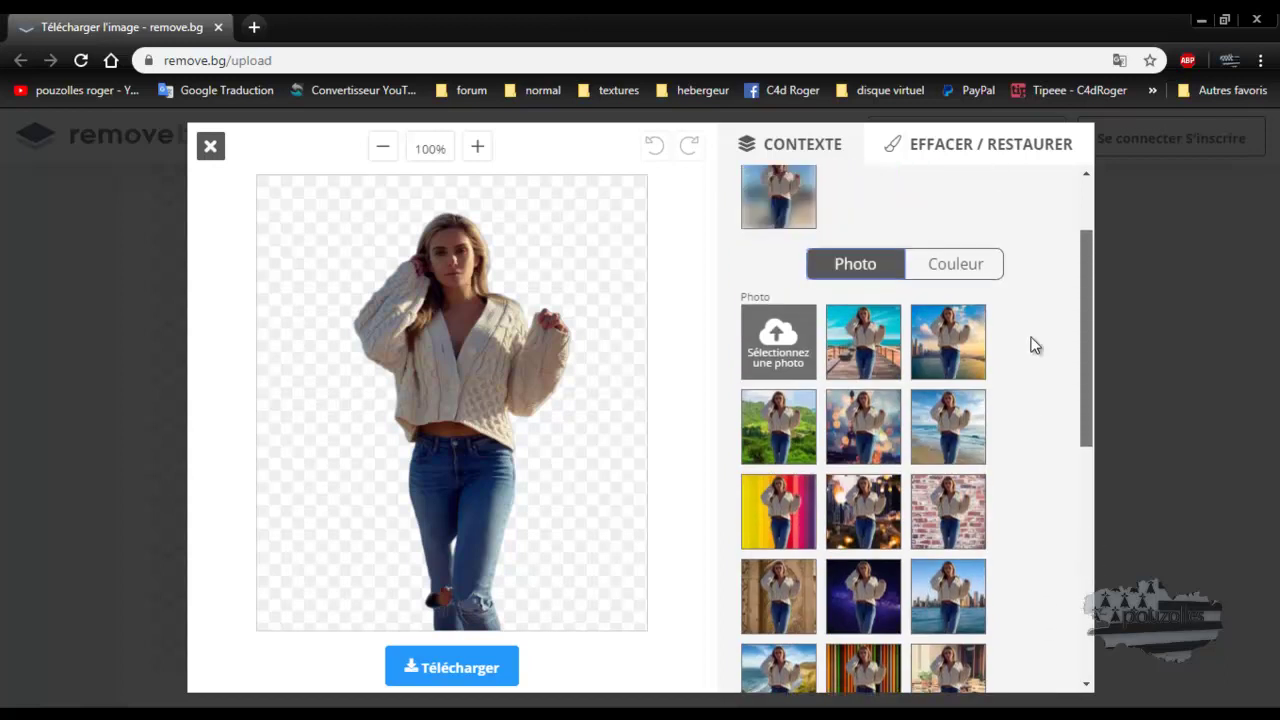
{"action": "left_click", "coordinate": [214, 152]}
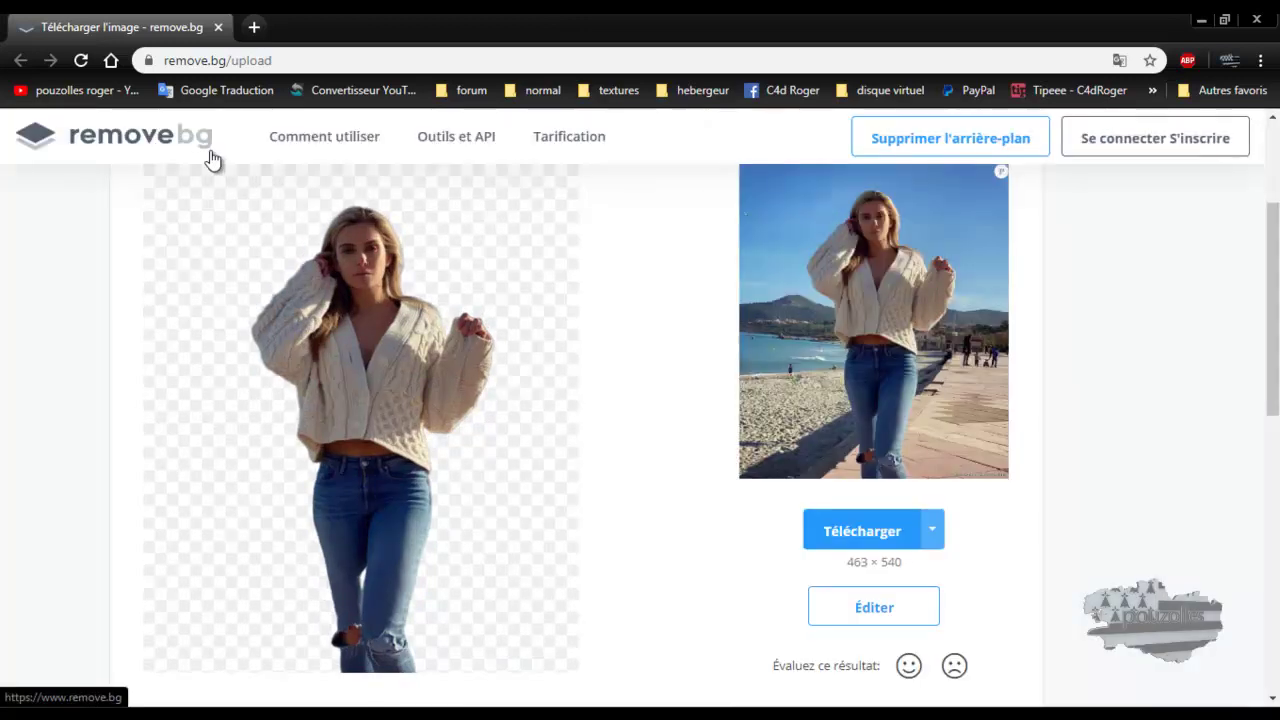
Download the cutout image and bring up Explorer from the download's options
{"action": "left_click", "coordinate": [865, 531]}
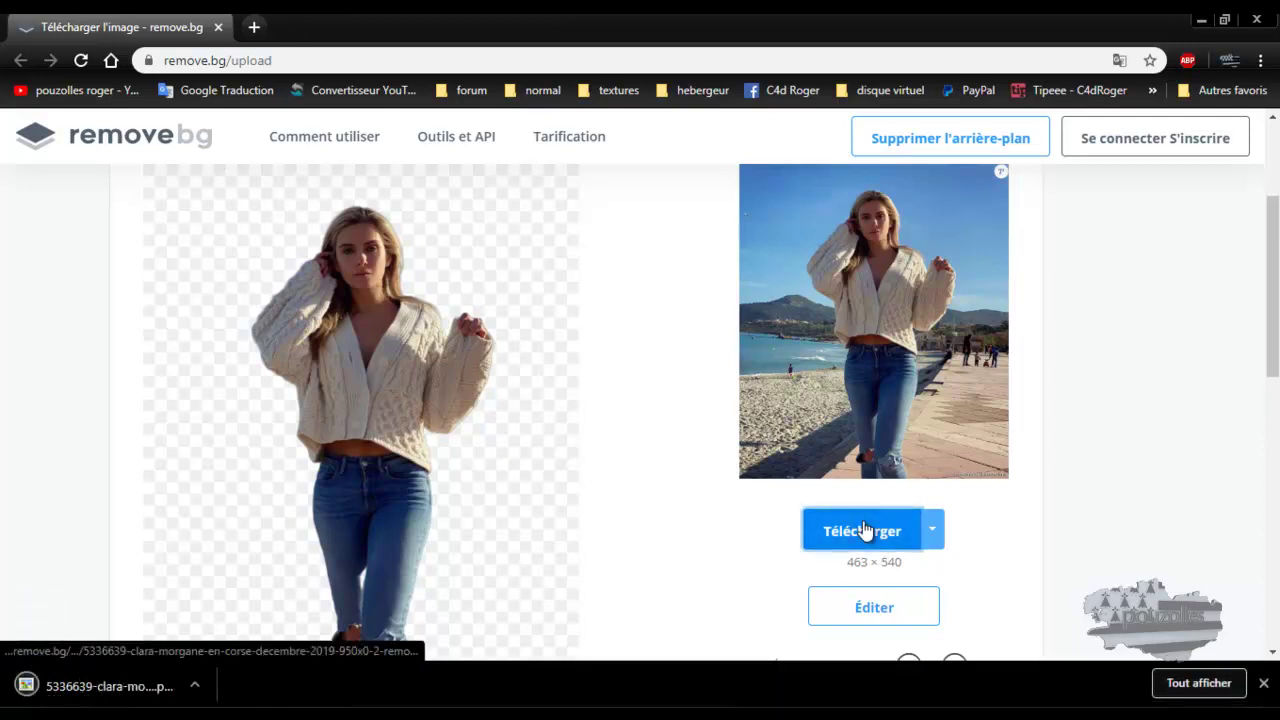
{"action": "right_click", "coordinate": [62, 688]}
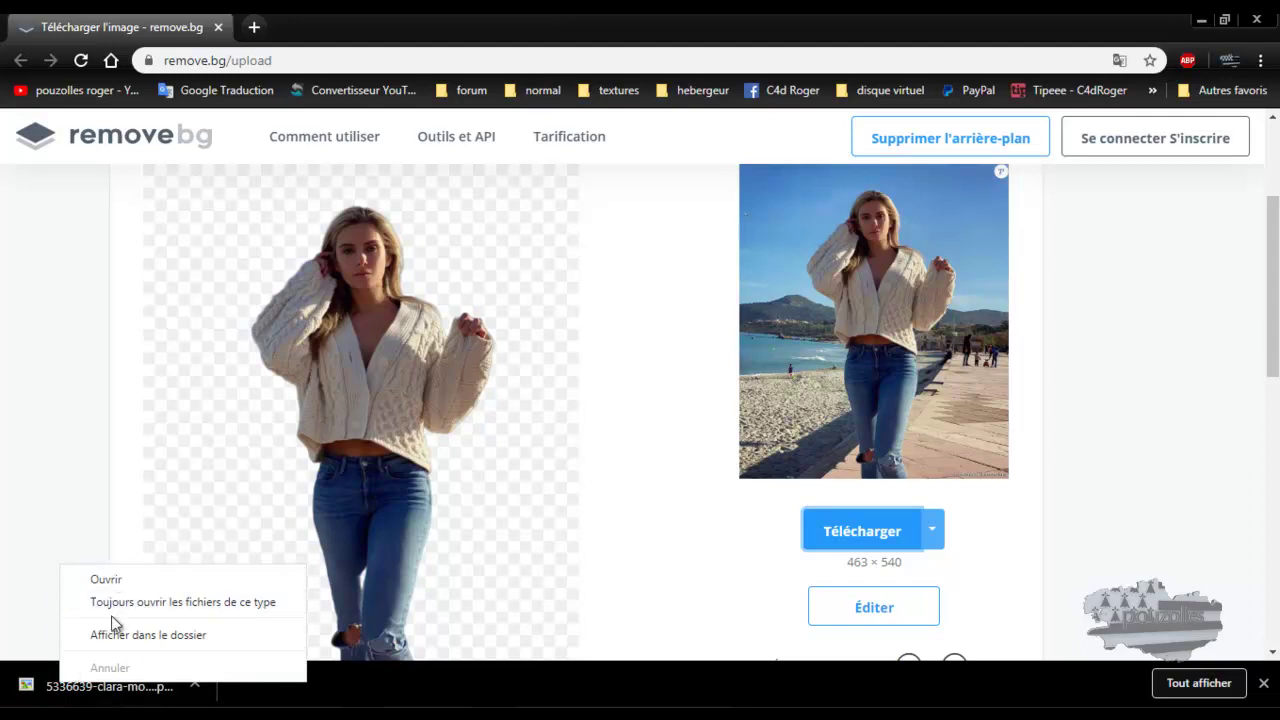
{"action": "left_click", "coordinate": [120, 602]}
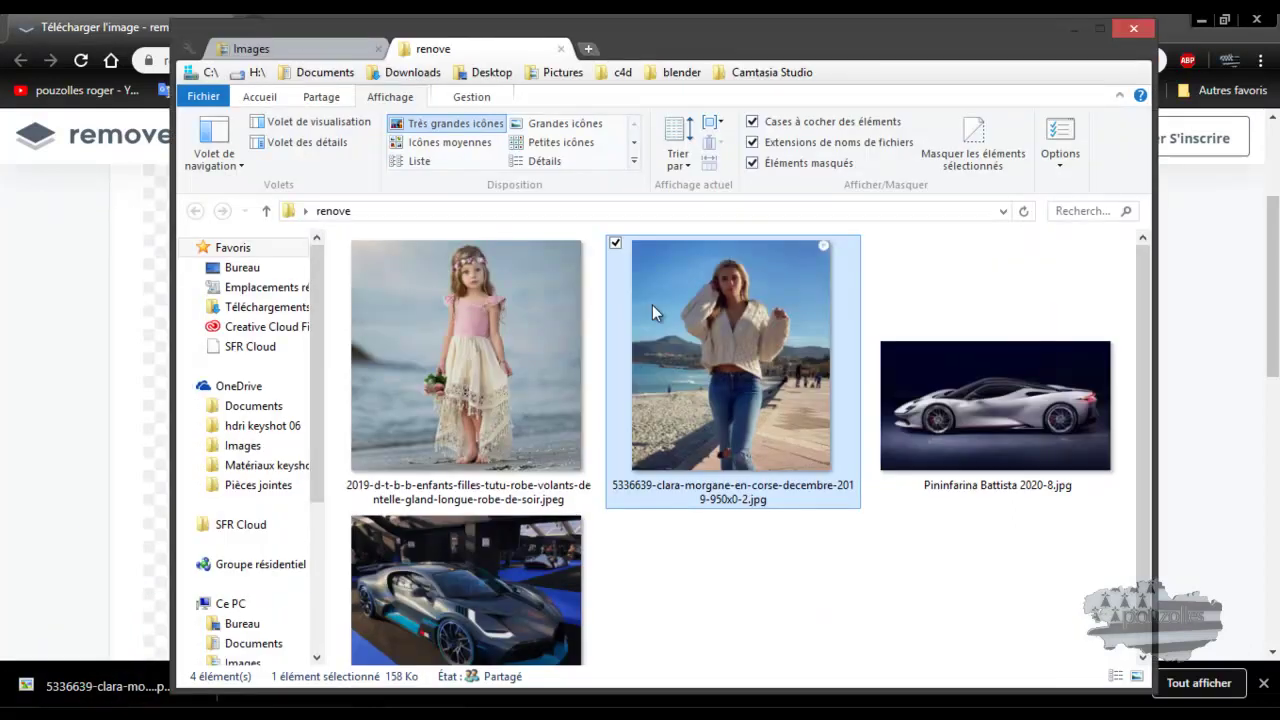
Cut the removebg-preview PNG from Téléchargements in a new Ce PC tab
{"action": "left_click", "coordinate": [379, 49]}
{"action": "left_click", "coordinate": [405, 50]}
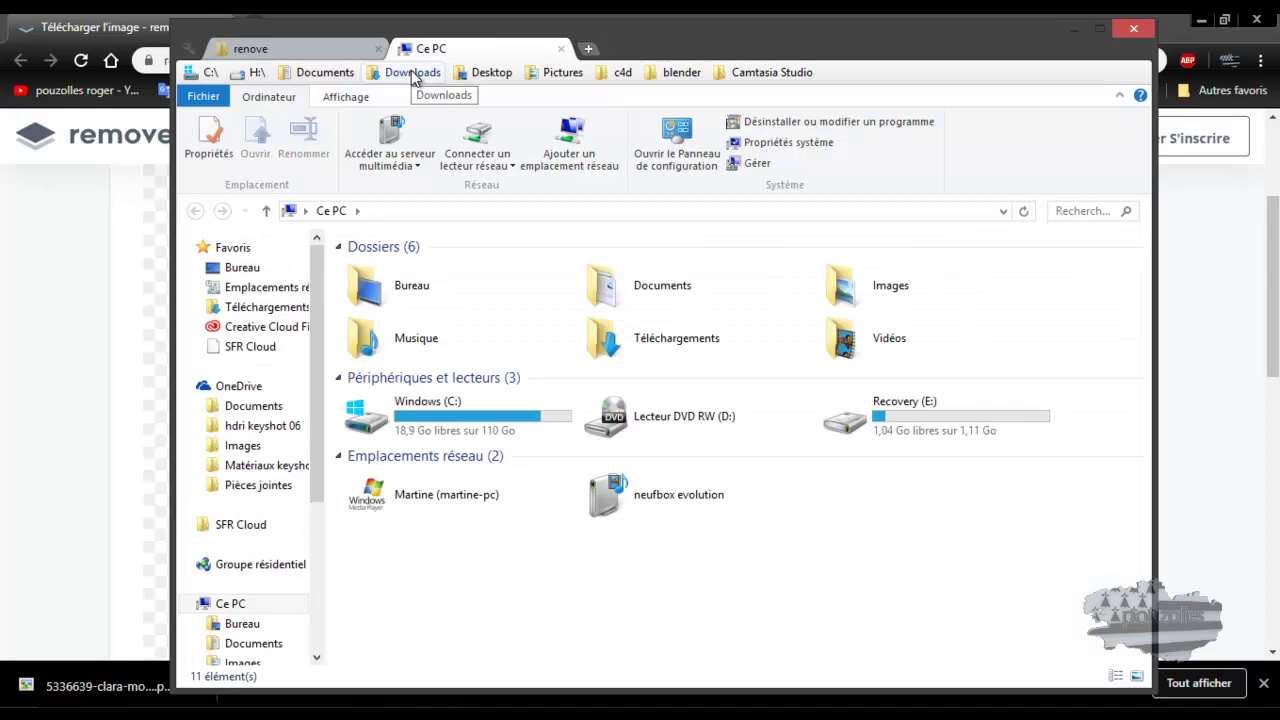
{"action": "left_click", "coordinate": [412, 76]}
{"action": "left_click", "coordinate": [728, 285]}
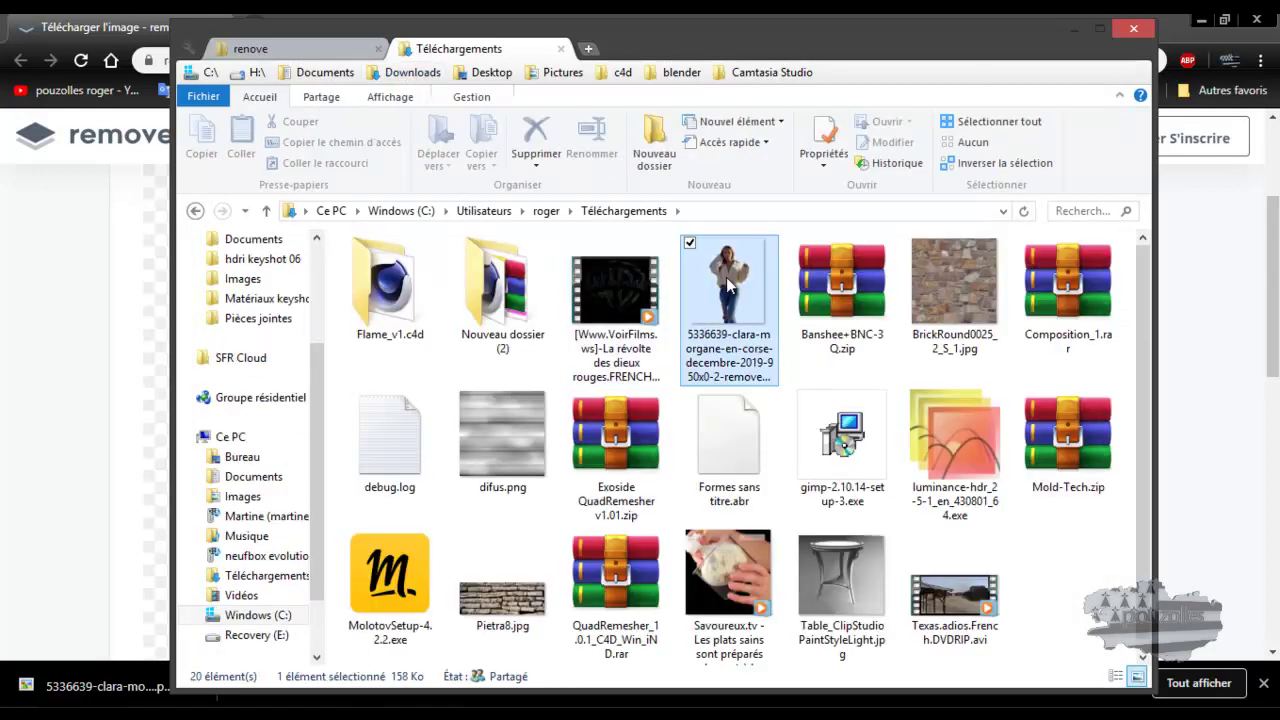
{"action": "right_click", "coordinate": [728, 285]}
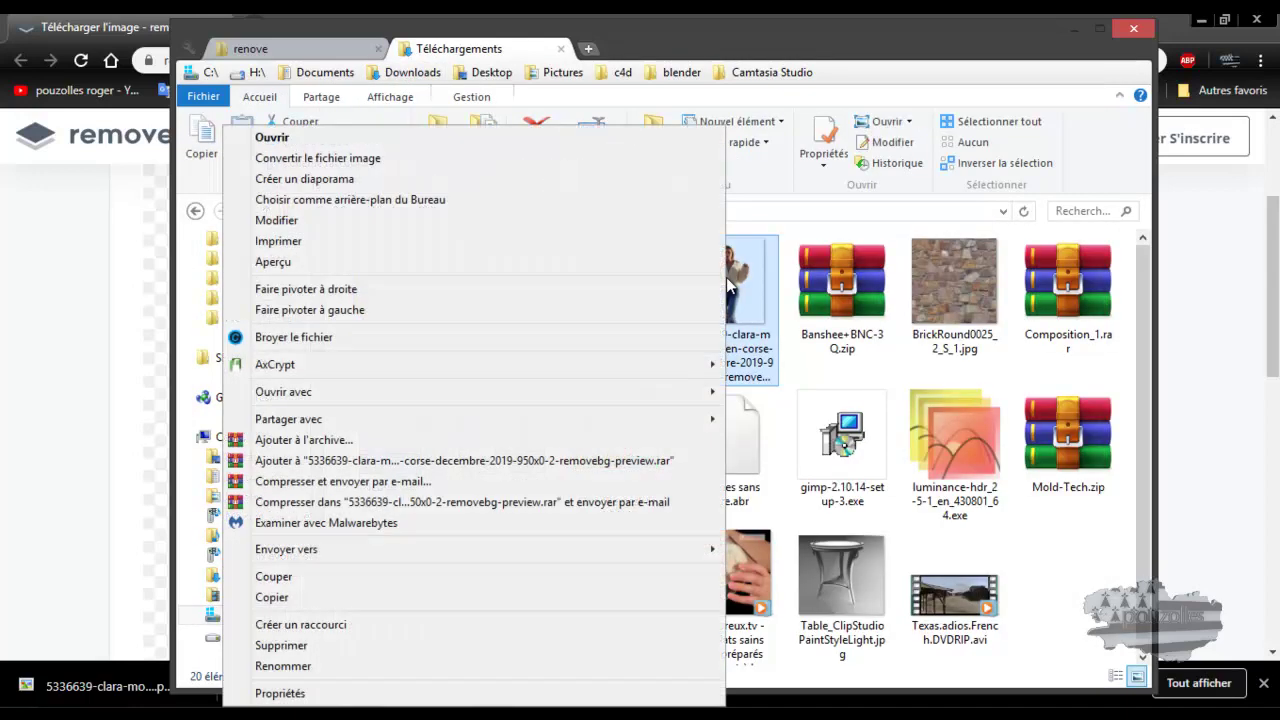
{"action": "left_click", "coordinate": [280, 578]}
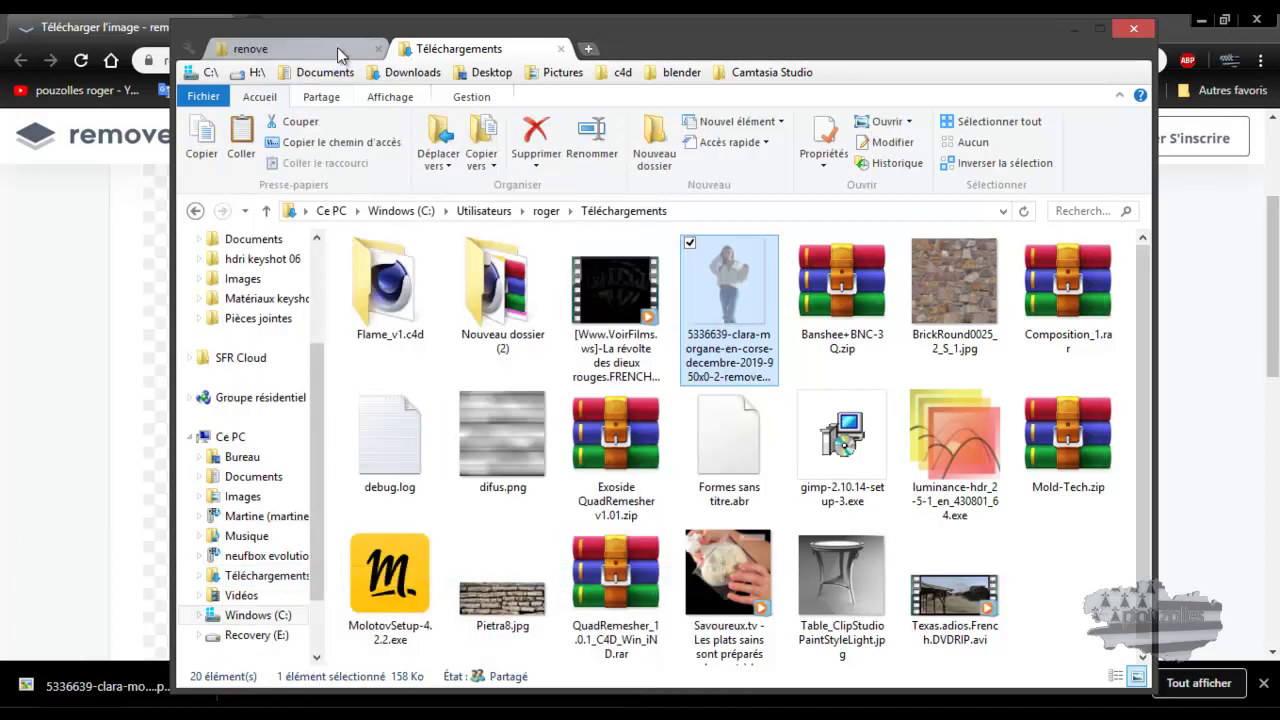
Paste the cutout PNG into the renove folder
{"action": "left_click", "coordinate": [340, 50]}
{"action": "right_click", "coordinate": [762, 600]}
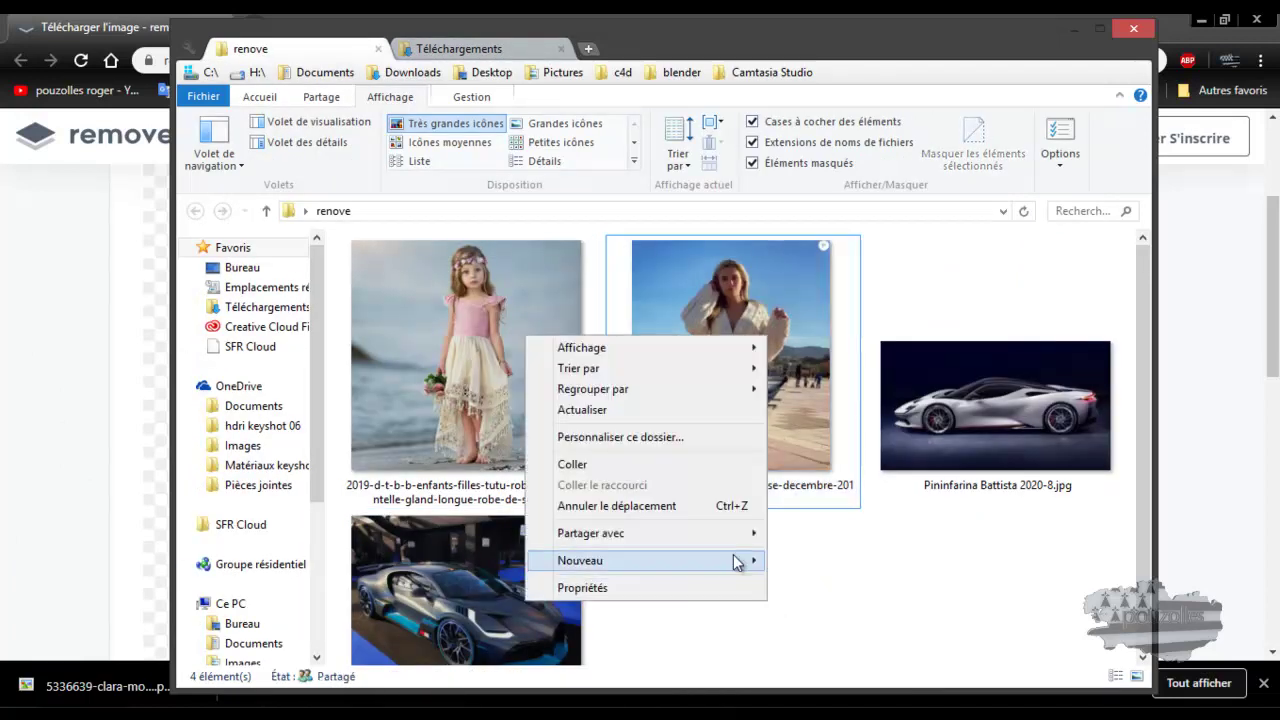
{"action": "left_click", "coordinate": [608, 464]}
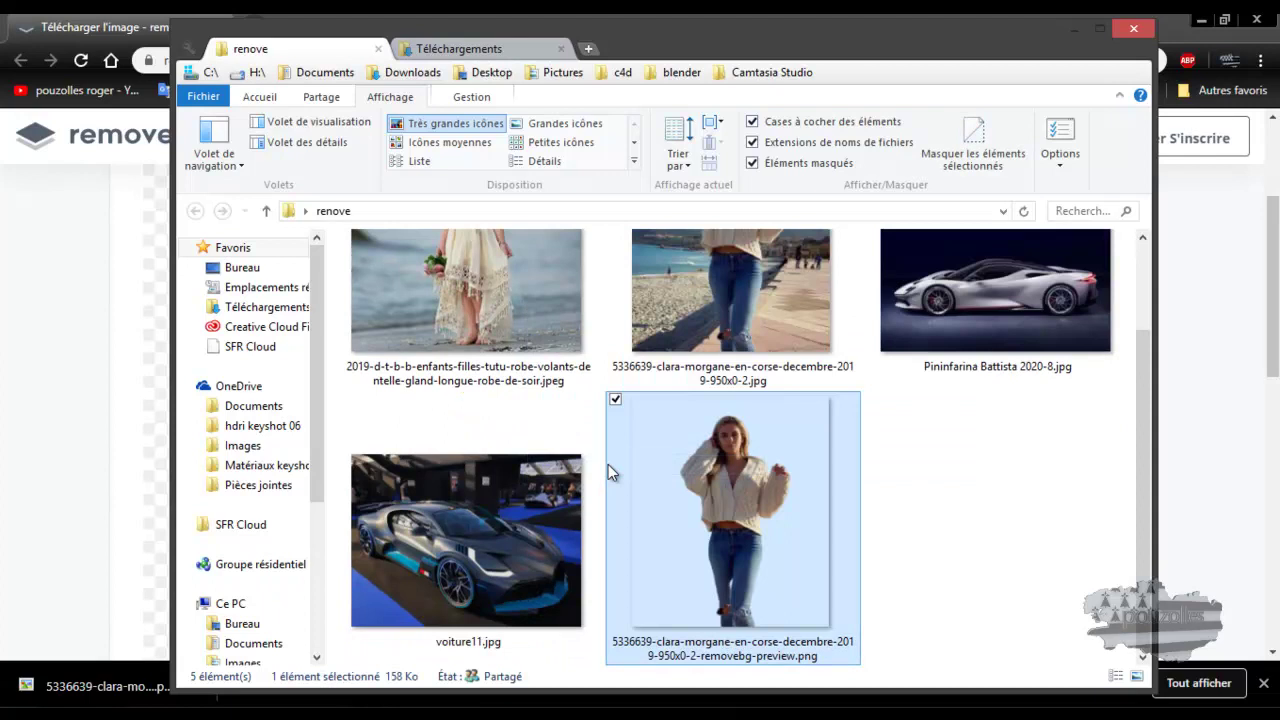
{"action": "left_click", "coordinate": [995, 512]}
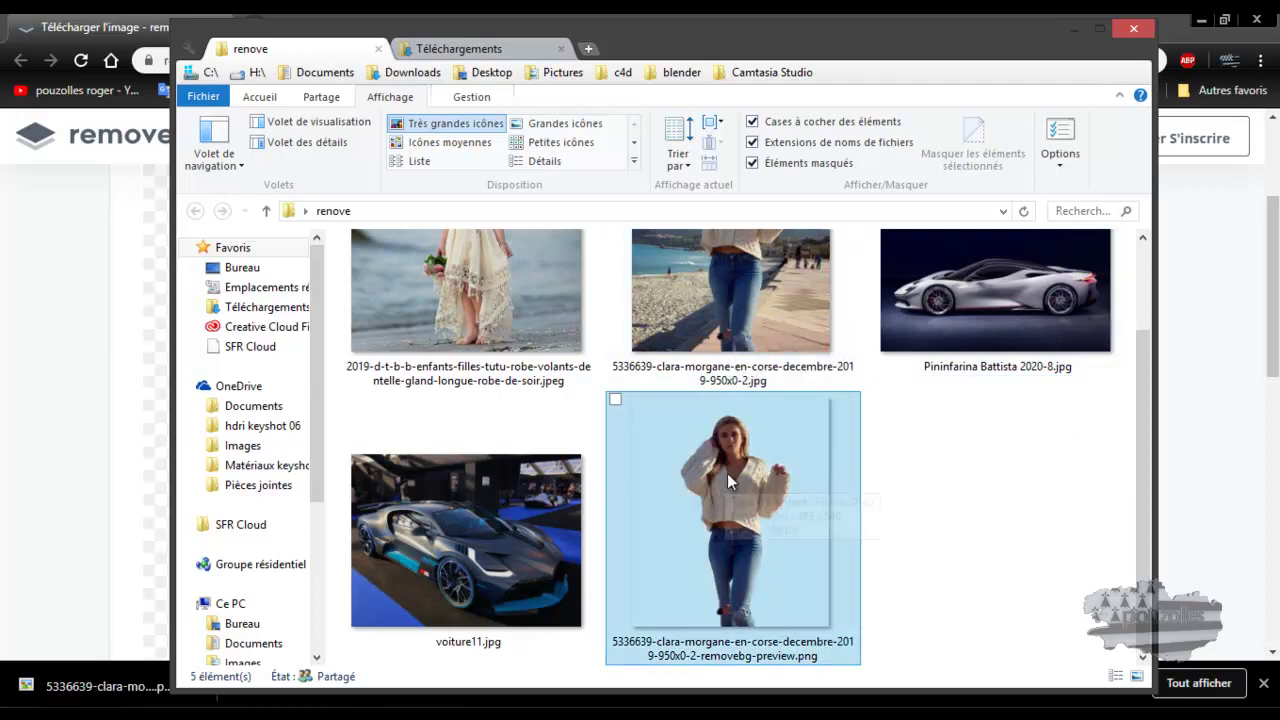
Drag the cutout PNG into GIMP and add a new black-filled layer
{"action": "mouse_move", "coordinate": [724, 476]}
{"action": "left_mouse_down"}
{"action": "mouse_move", "coordinate": [466, 577]}
{"action": "mouse_move", "coordinate": [557, 400]}
{"action": "left_mouse_up"}
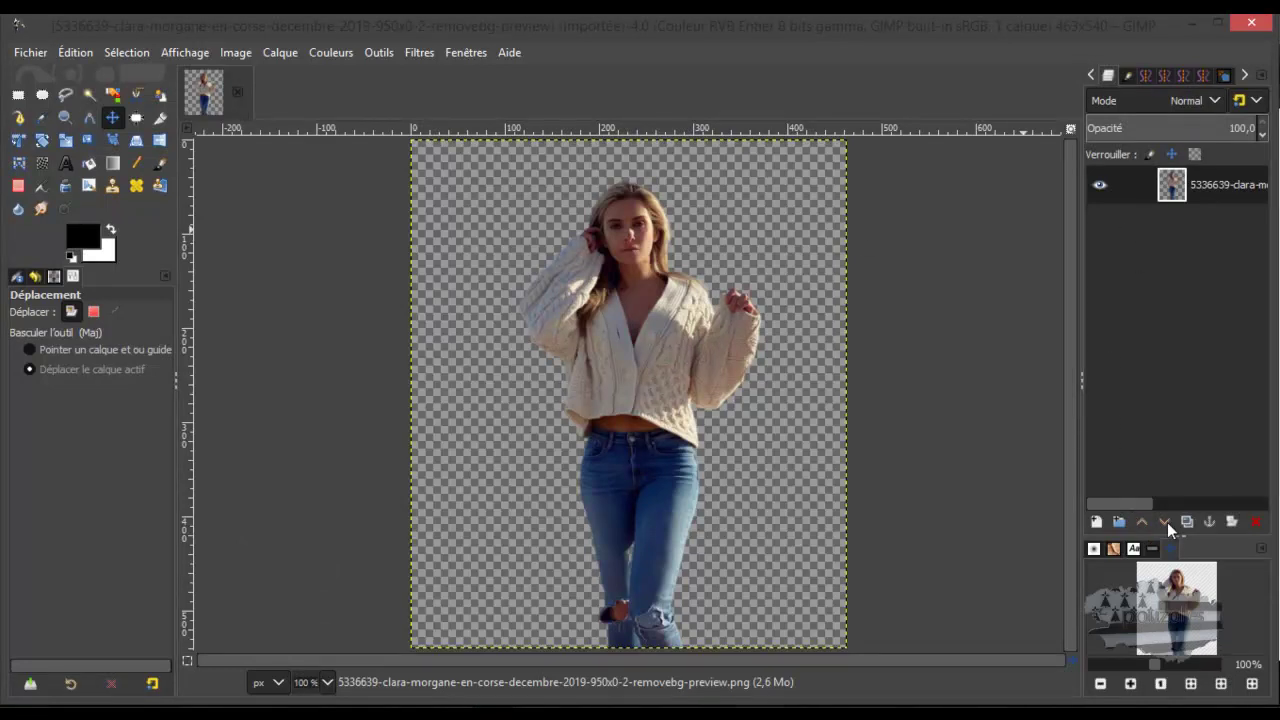
{"action": "left_click", "coordinate": [1096, 523]}
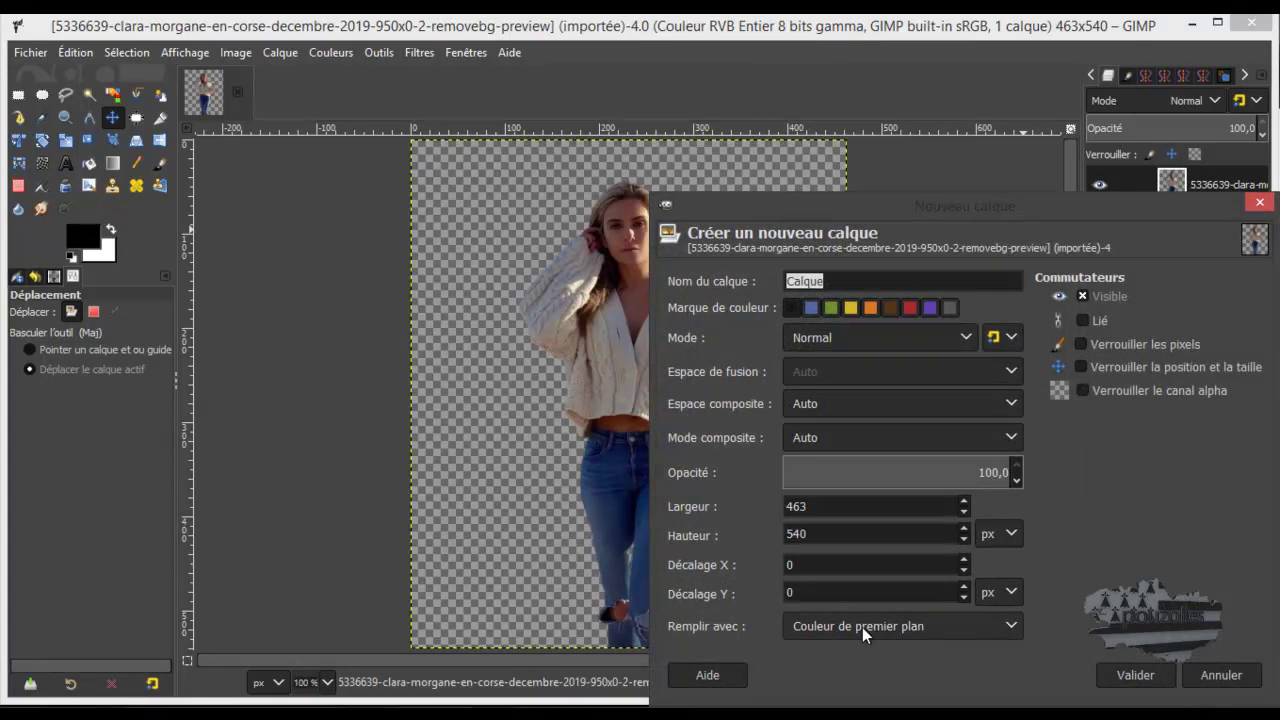
{"action": "left_click", "coordinate": [1136, 675]}
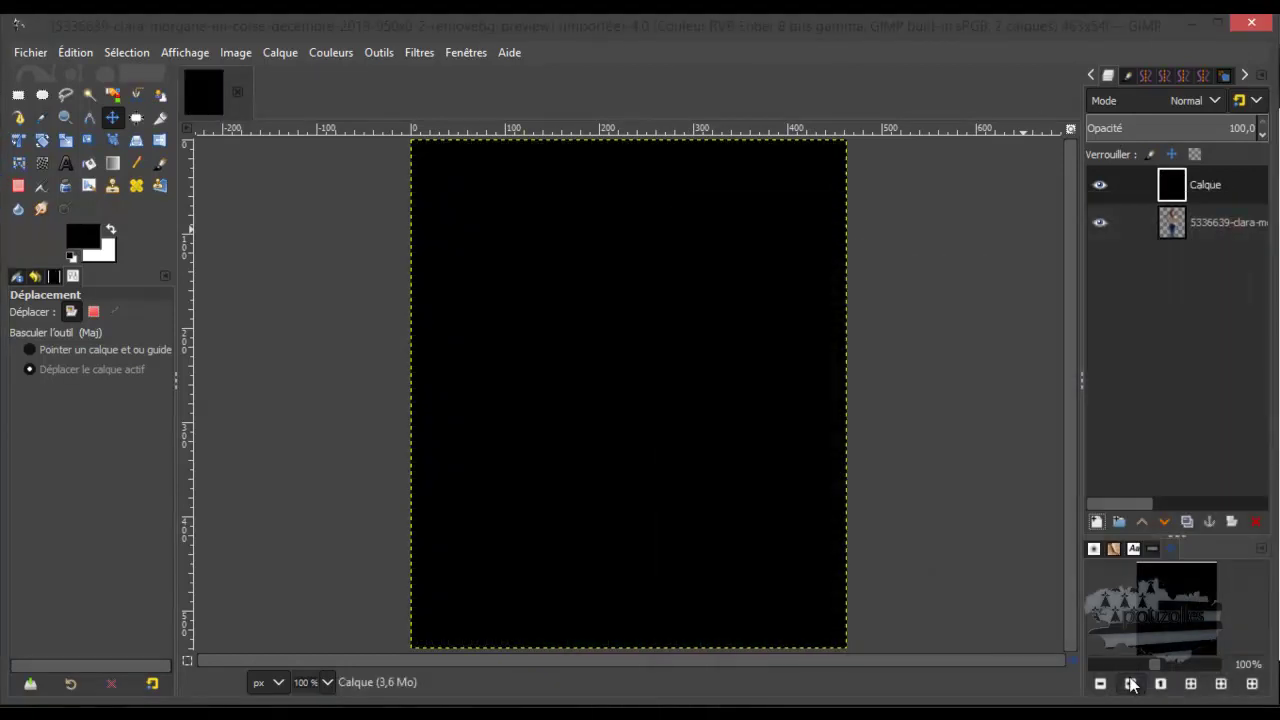
Lower the black layer beneath the photo layer and inspect the result
{"action": "left_click", "coordinate": [1166, 522]}
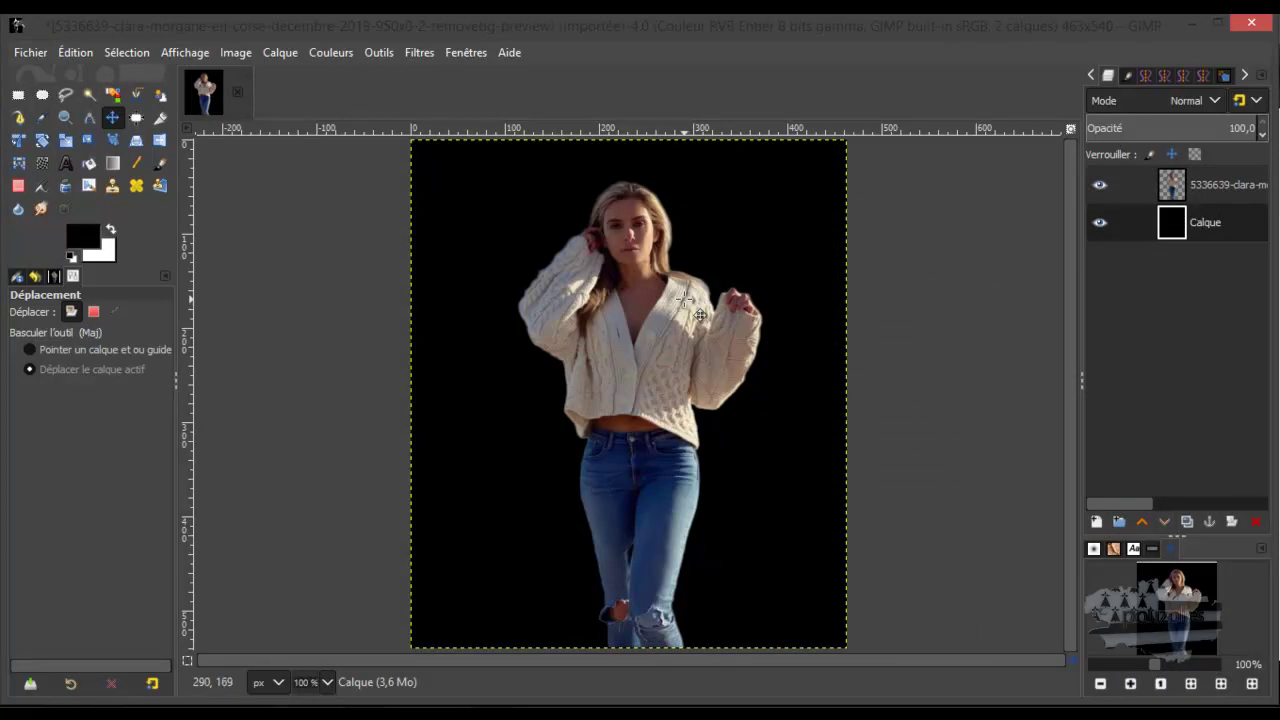
{"action": "scroll", "coordinate": [705, 317], "scroll_direction": "up", "scroll_amount": 3, "text": "ctrl"}
{"action": "scroll", "coordinate": [699, 315], "scroll_direction": "down", "scroll_amount": 1, "text": "ctrl"}
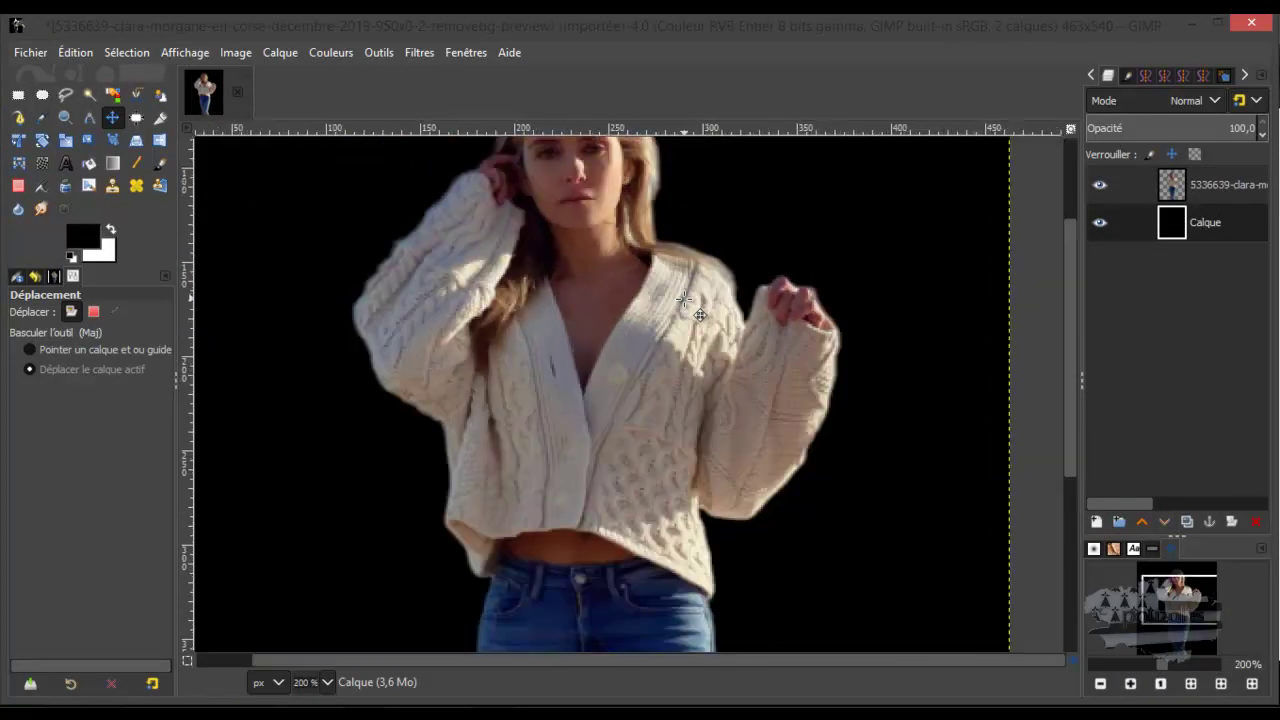
{"action": "scroll", "coordinate": [684, 299], "scroll_direction": "up", "scroll_amount": 2, "text": "ctrl"}
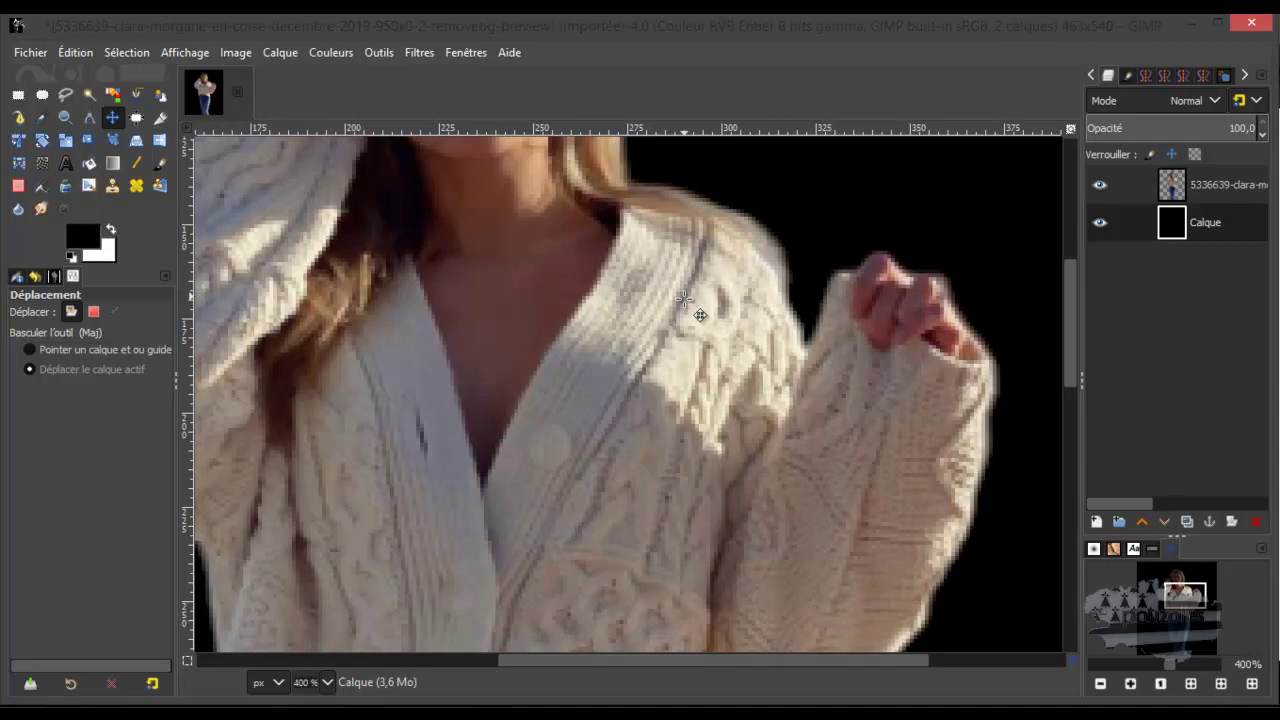
{"action": "scroll", "coordinate": [684, 299], "scroll_direction": "down", "scroll_amount": 2, "text": "ctrl"}
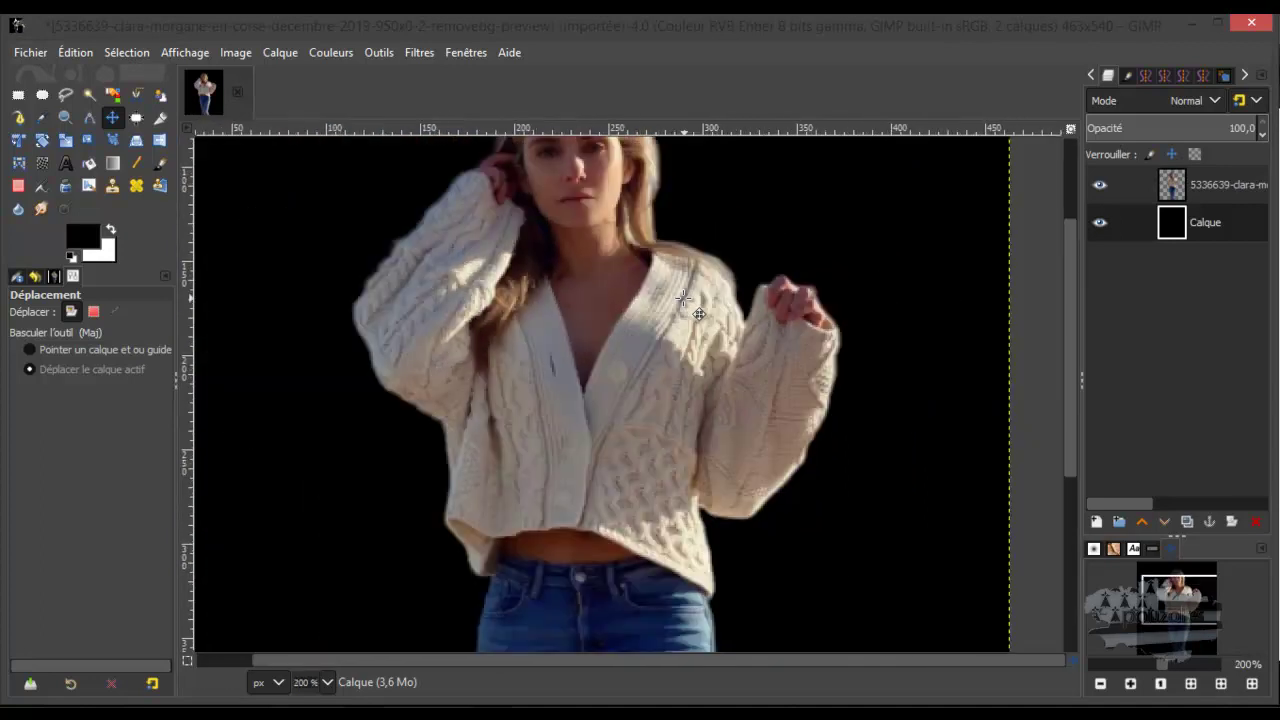
{"action": "scroll", "coordinate": [684, 299], "scroll_direction": "down", "scroll_amount": 1, "text": "ctrl"}
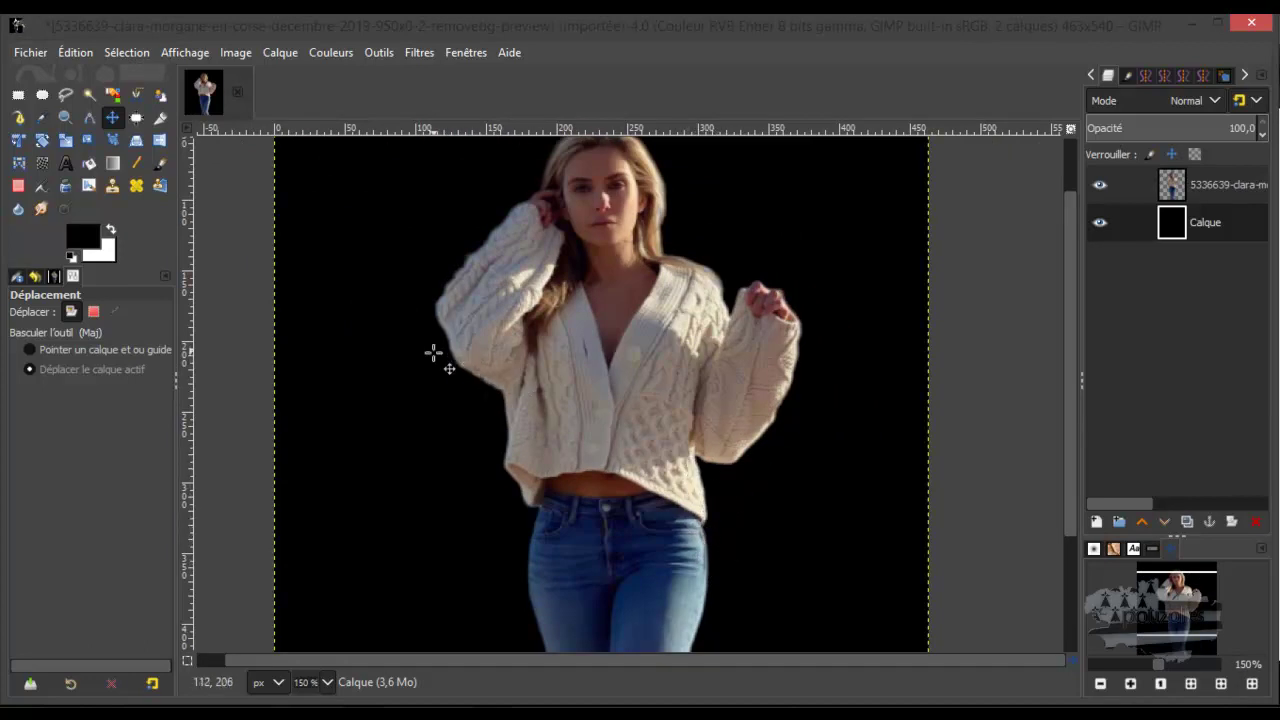
{"action": "scroll", "coordinate": [577, 341], "scroll_direction": "down", "scroll_amount": 3}
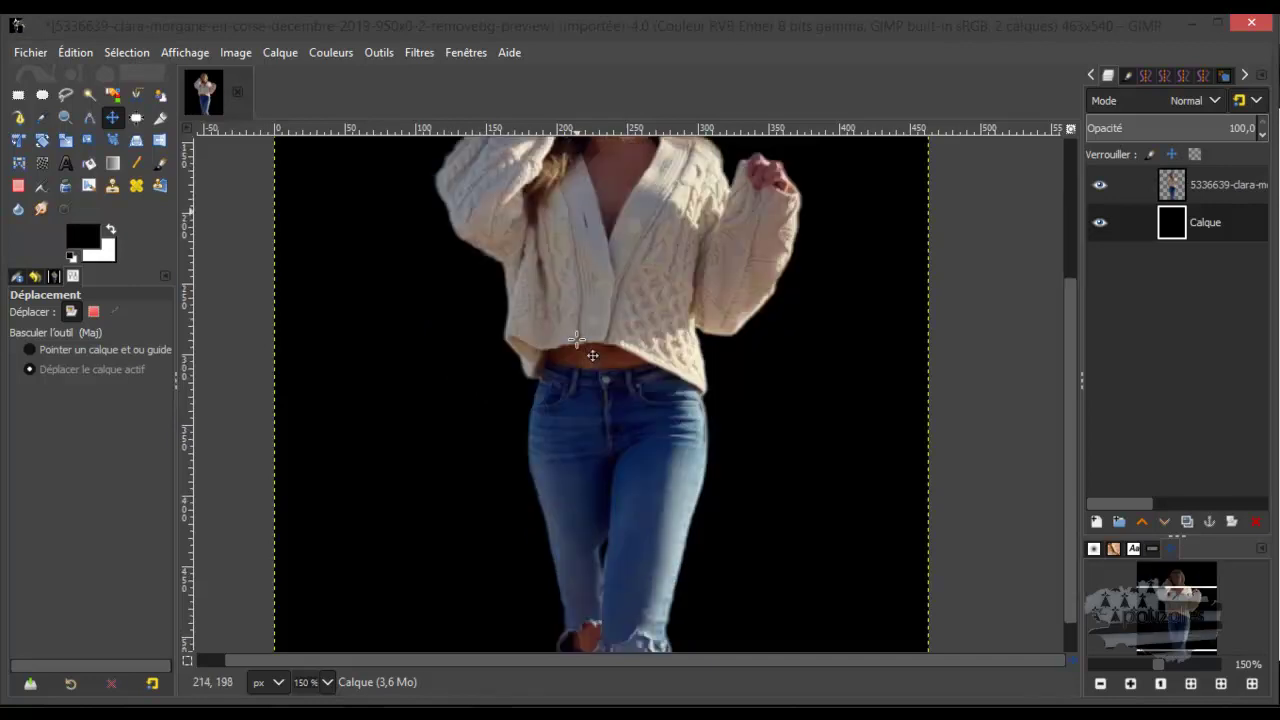
{"action": "scroll", "coordinate": [577, 341], "scroll_direction": "down", "scroll_amount": 1}
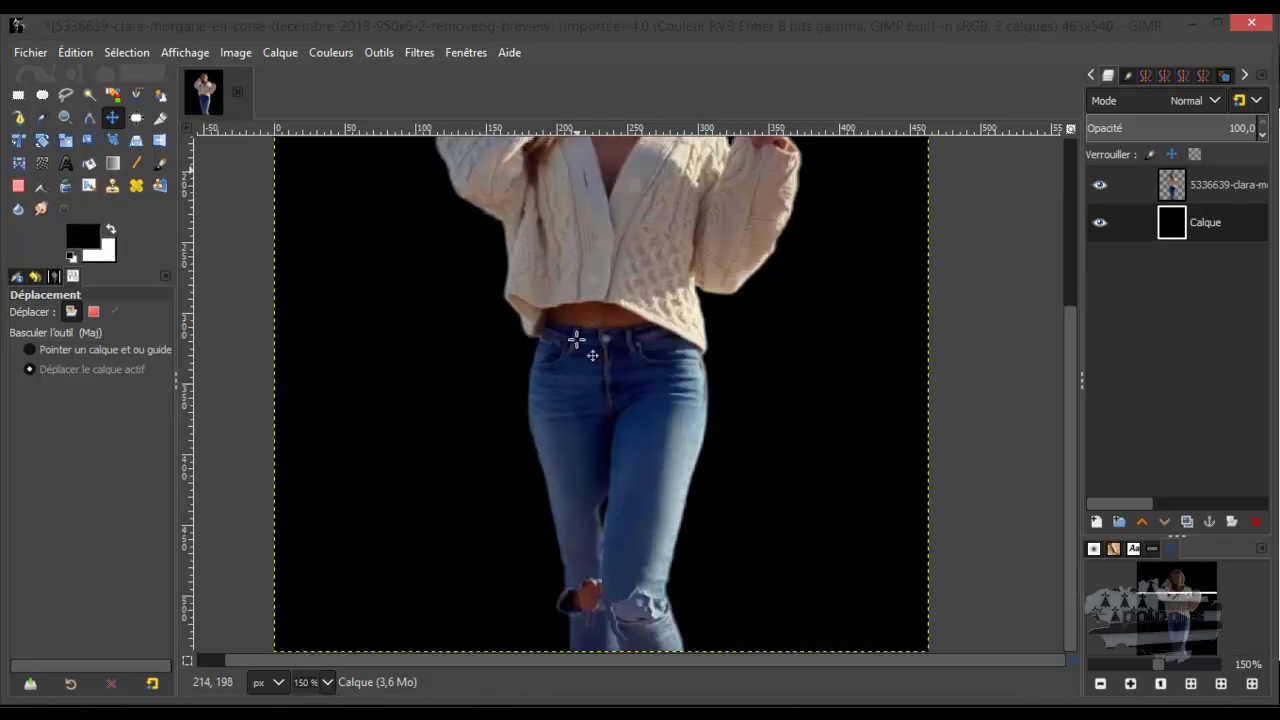
{"action": "scroll", "coordinate": [577, 341], "scroll_direction": "down", "scroll_amount": 1, "text": "ctrl"}
{"action": "scroll", "coordinate": [577, 341], "scroll_direction": "up", "scroll_amount": 3}
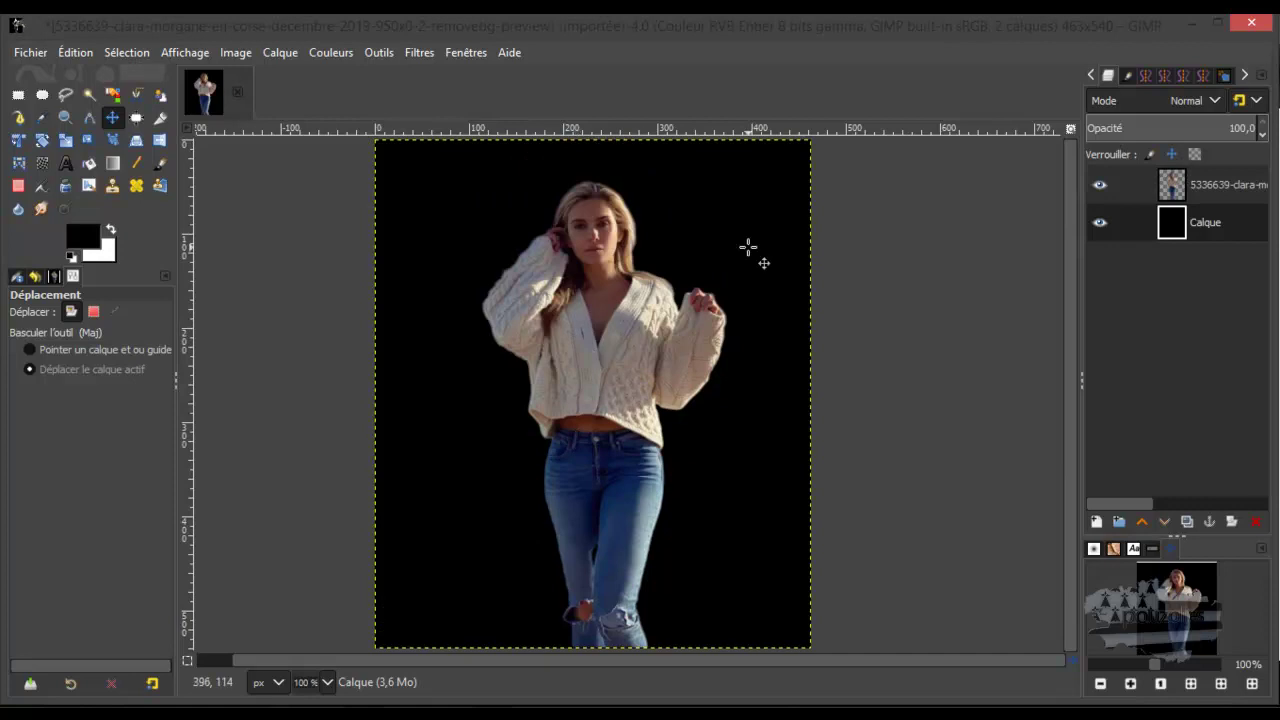
Minimize GIMP and the photo folder, then upload voiture11.jpg to remove.bg
{"action": "left_click", "coordinate": [1196, 26]}
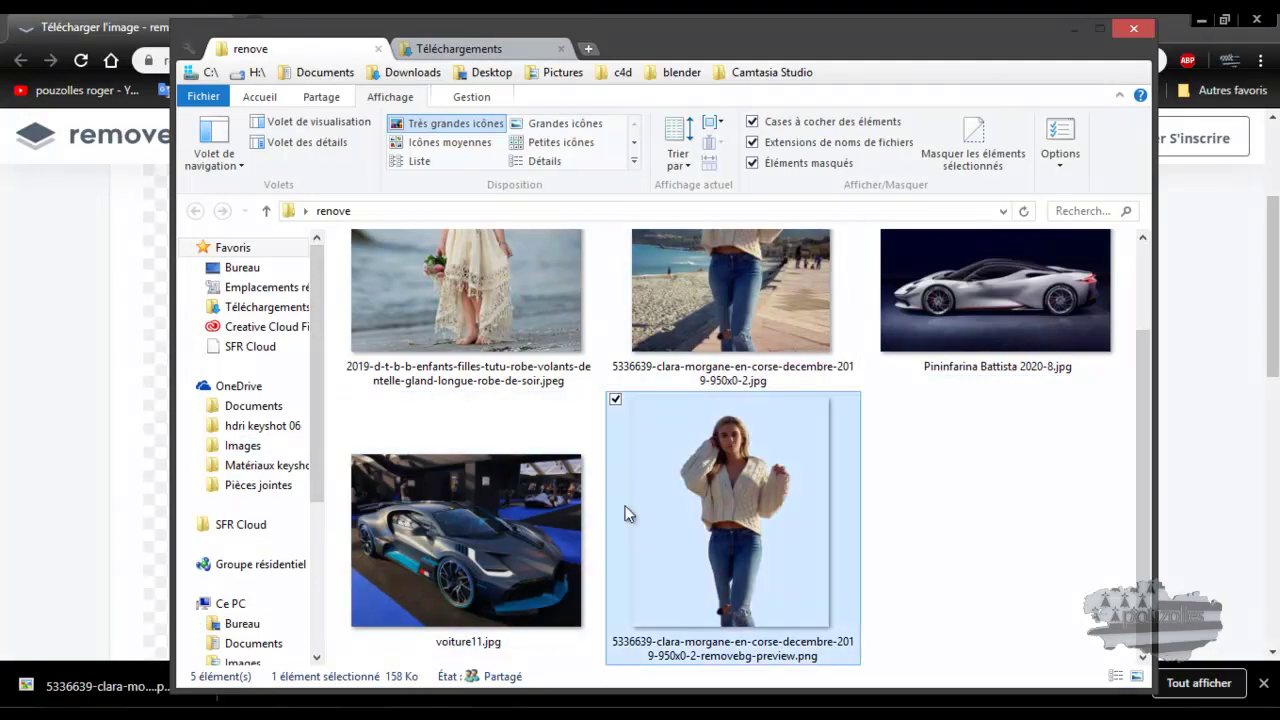
{"action": "left_click", "coordinate": [1070, 27]}
{"action": "scroll", "coordinate": [588, 342], "scroll_direction": "up", "scroll_amount": 2}
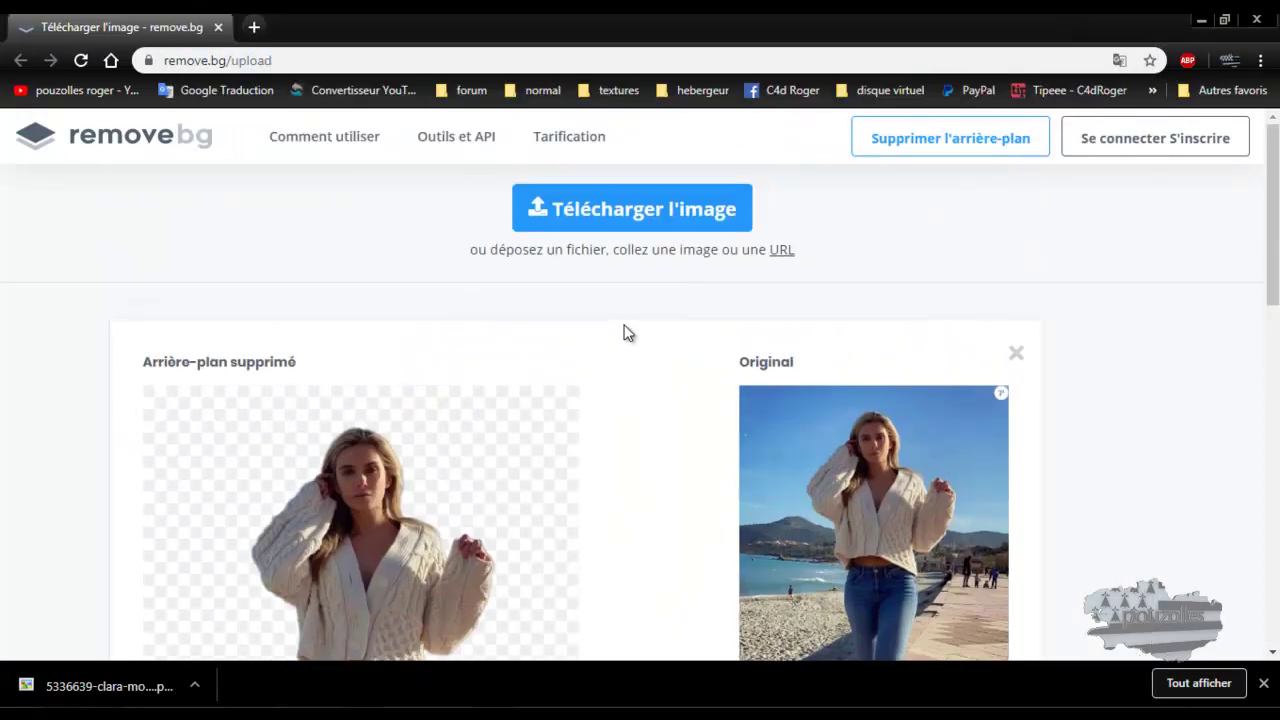
{"action": "left_click", "coordinate": [608, 212]}
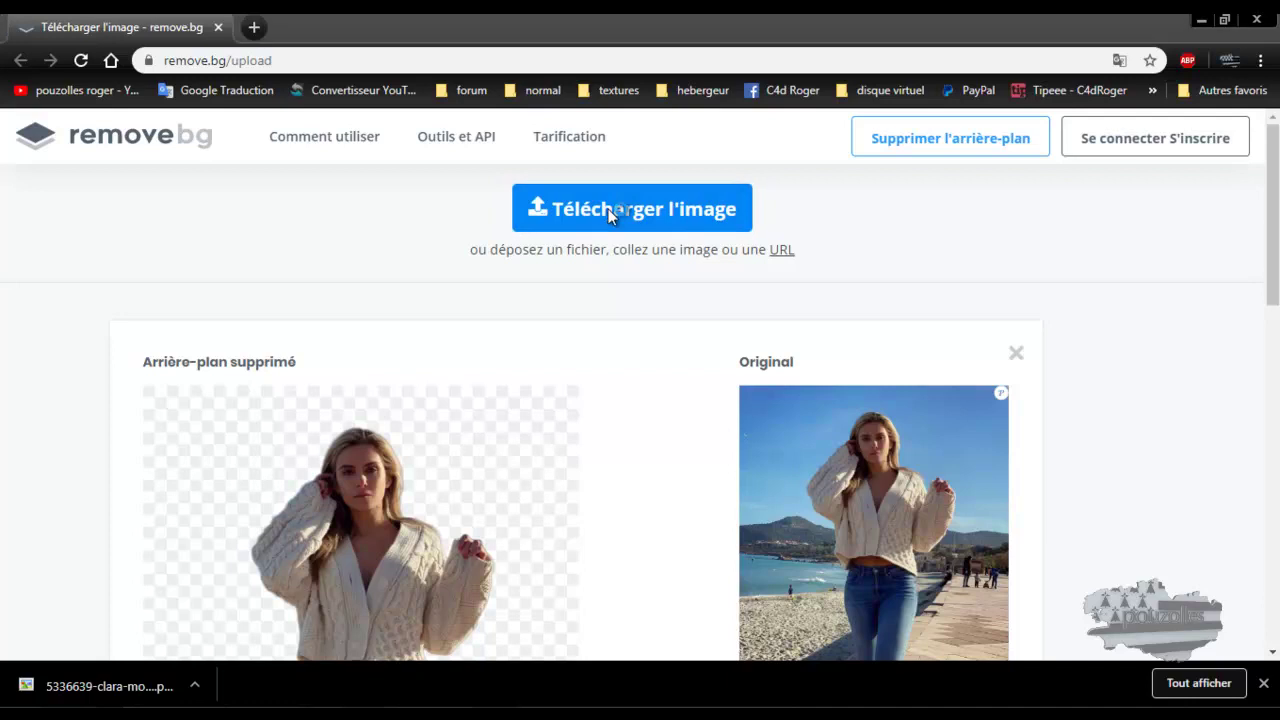
{"action": "left_click", "coordinate": [220, 320]}
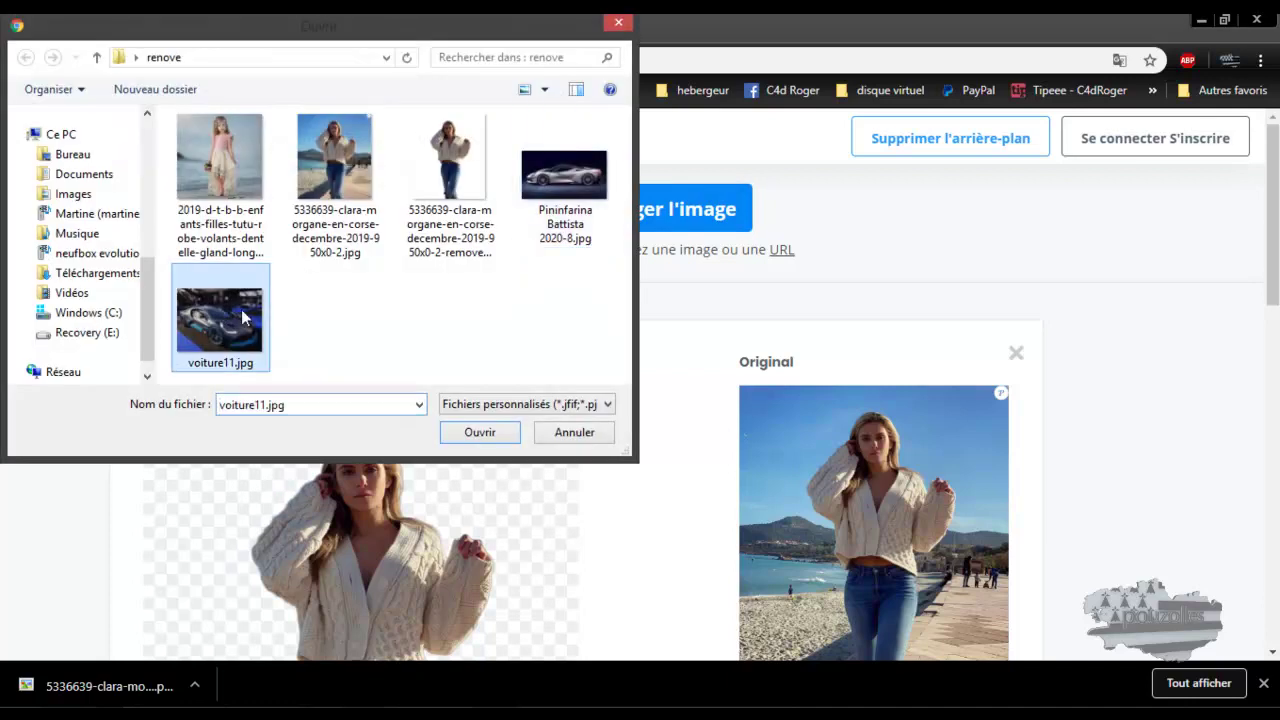
{"action": "left_click", "coordinate": [480, 432]}
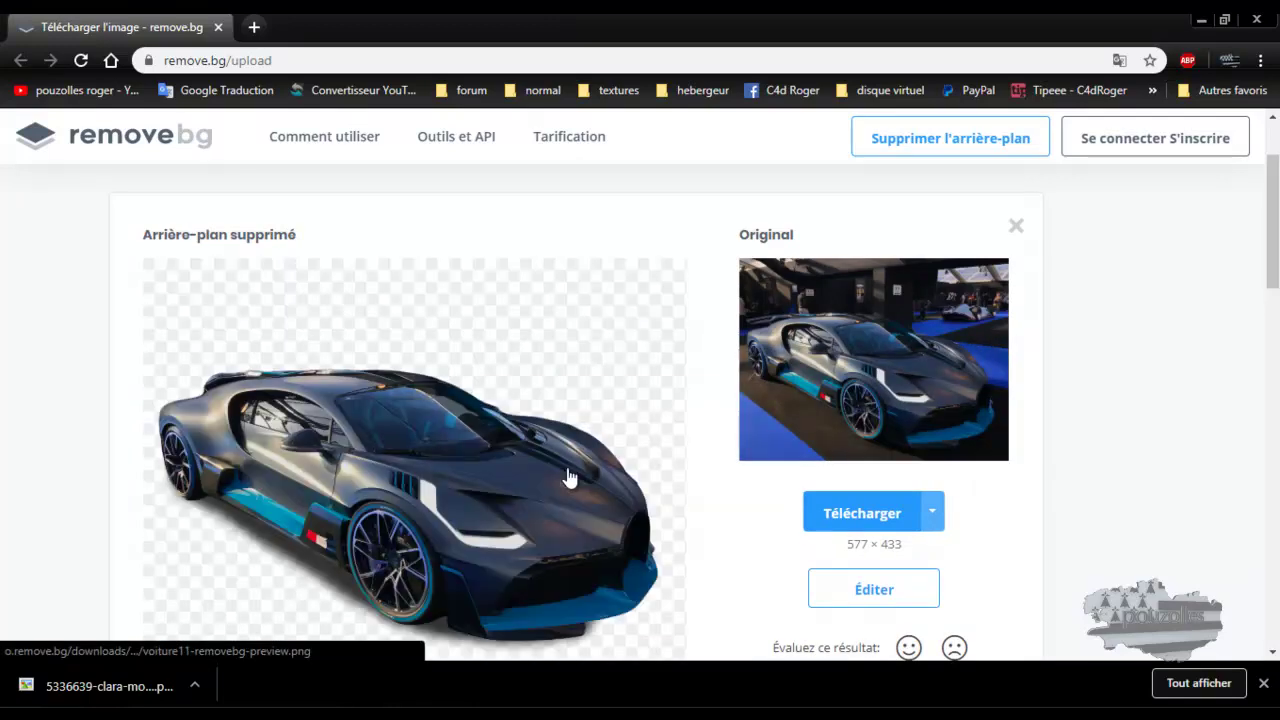
Download the 577 × 433 preview of the car cut-out and reveal the other size options
{"action": "scroll", "coordinate": [568, 477], "scroll_direction": "down", "scroll_amount": 1}
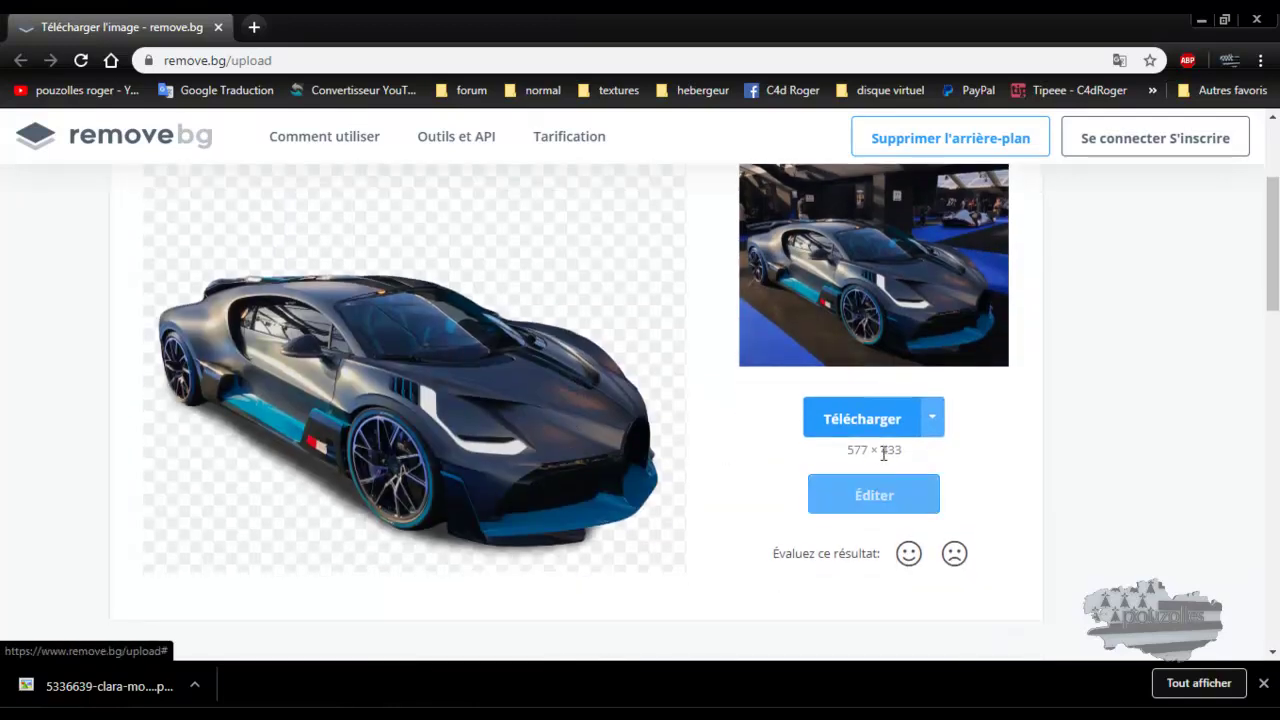
{"action": "left_click", "coordinate": [873, 422]}
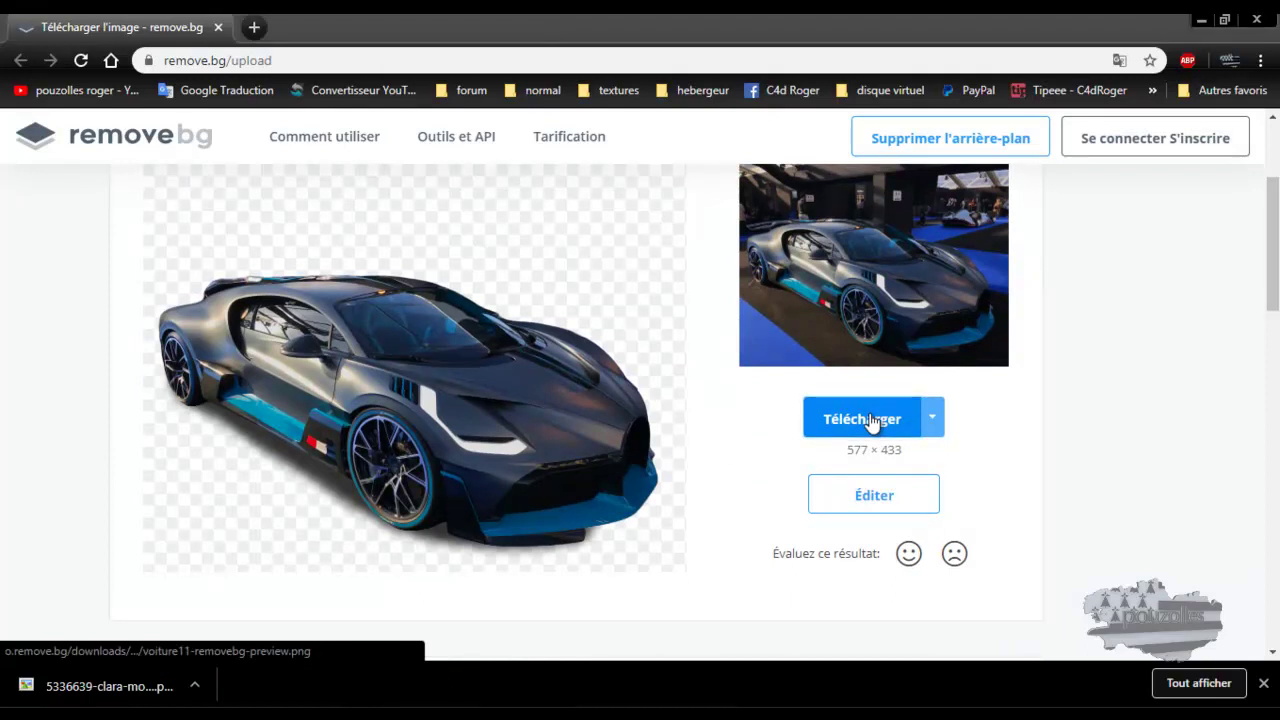
{"action": "left_click", "coordinate": [932, 420]}
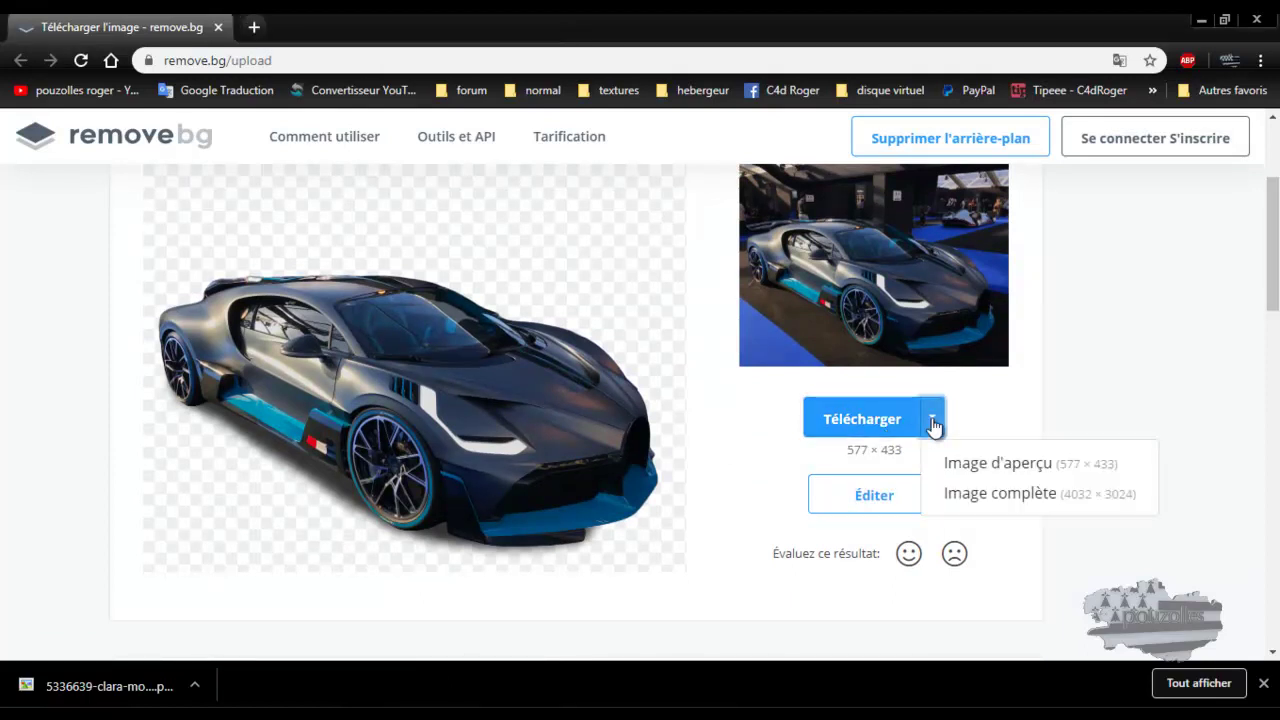
Request the full-resolution 4032 × 3024 car image and claim the free full-size download
{"action": "left_click", "coordinate": [972, 496]}
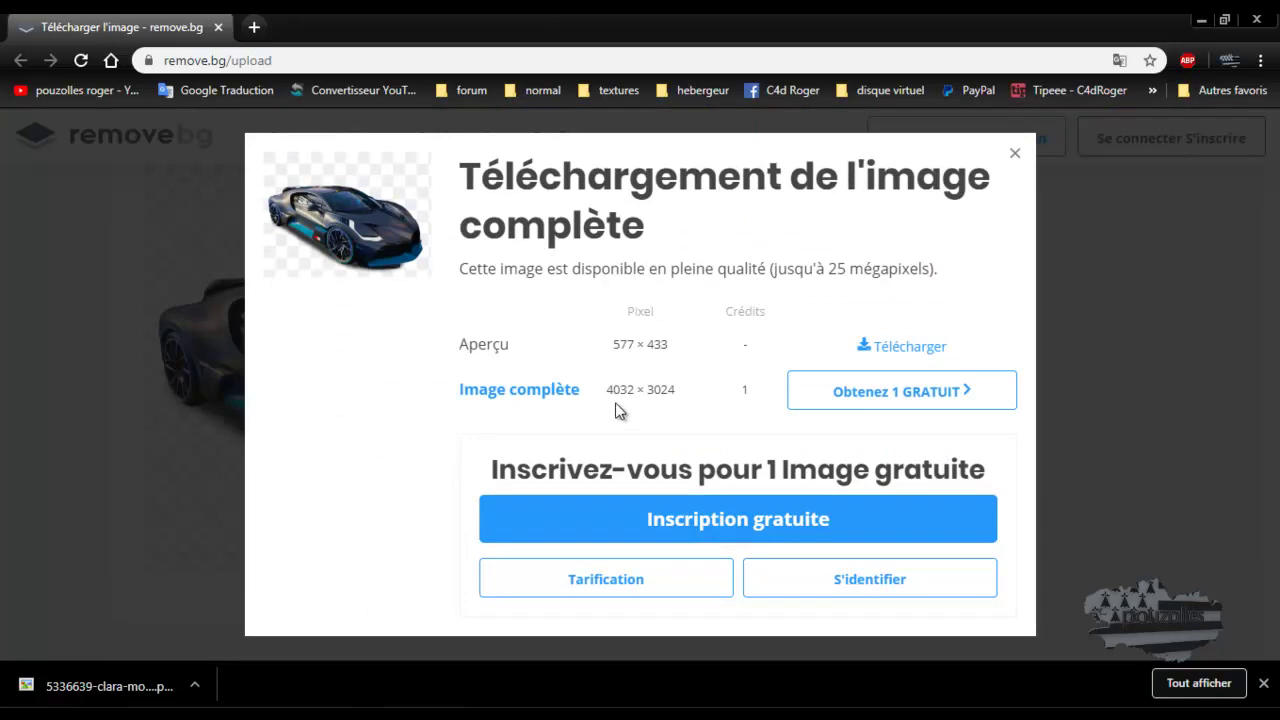
{"action": "left_click", "coordinate": [893, 400]}
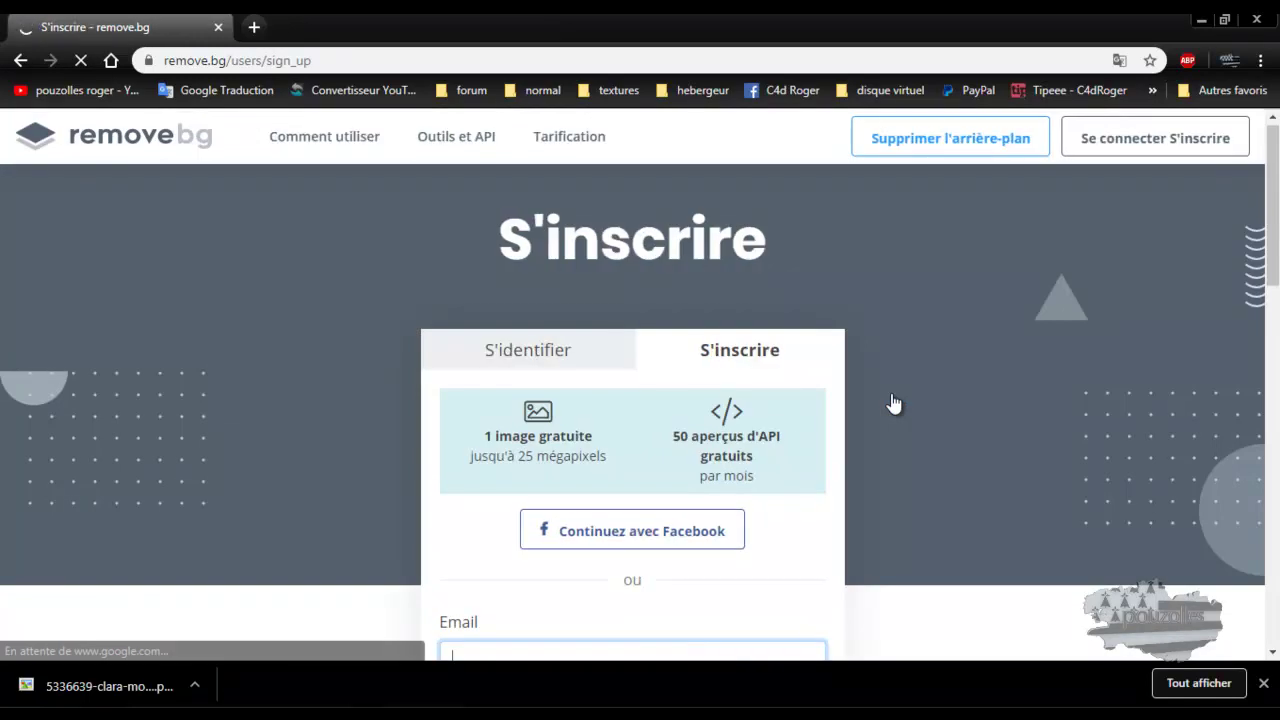
Attempt a Facebook sign-up and dismiss the error about the terms not being accepted
{"action": "left_click", "coordinate": [650, 533]}
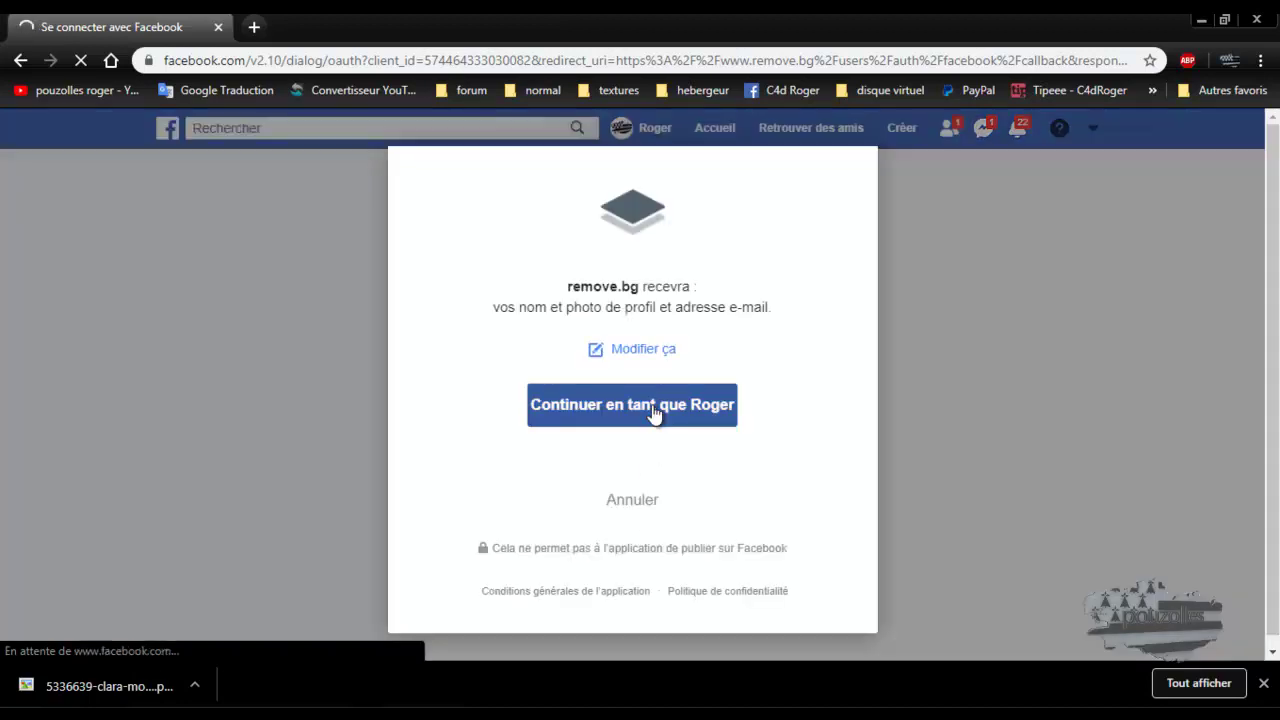
{"action": "left_click", "coordinate": [655, 408]}
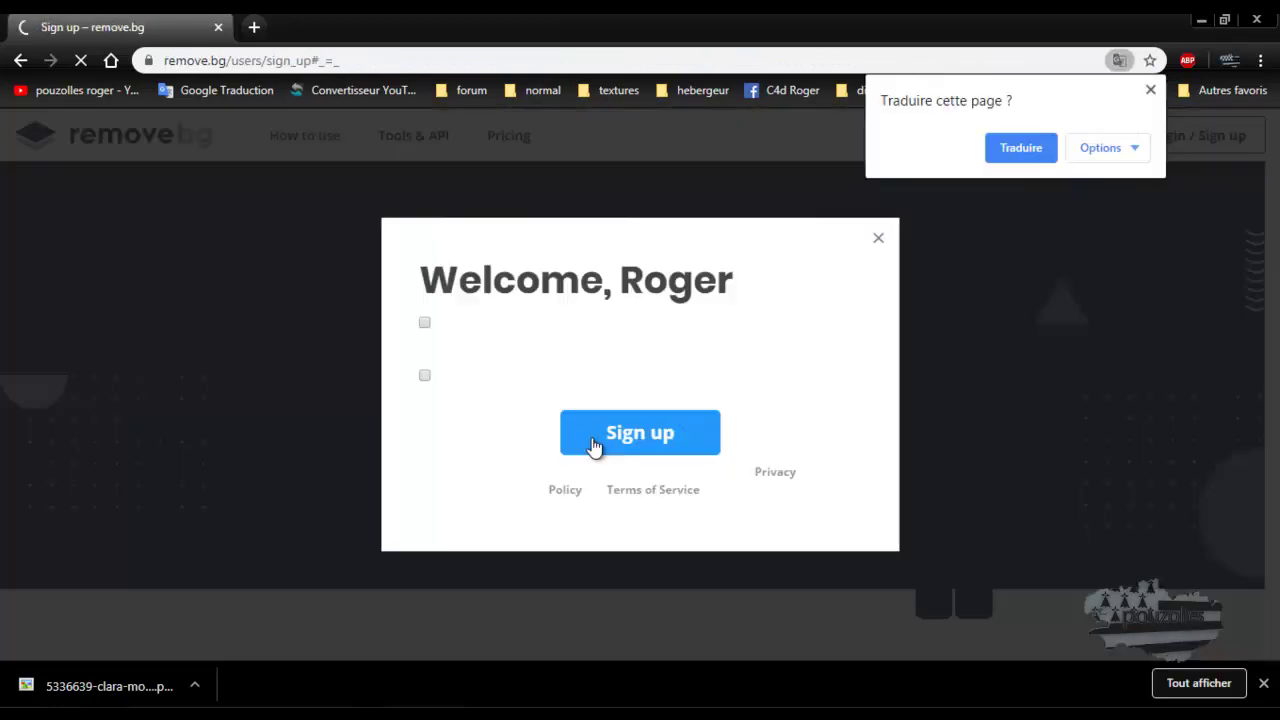
{"action": "left_click", "coordinate": [628, 437]}
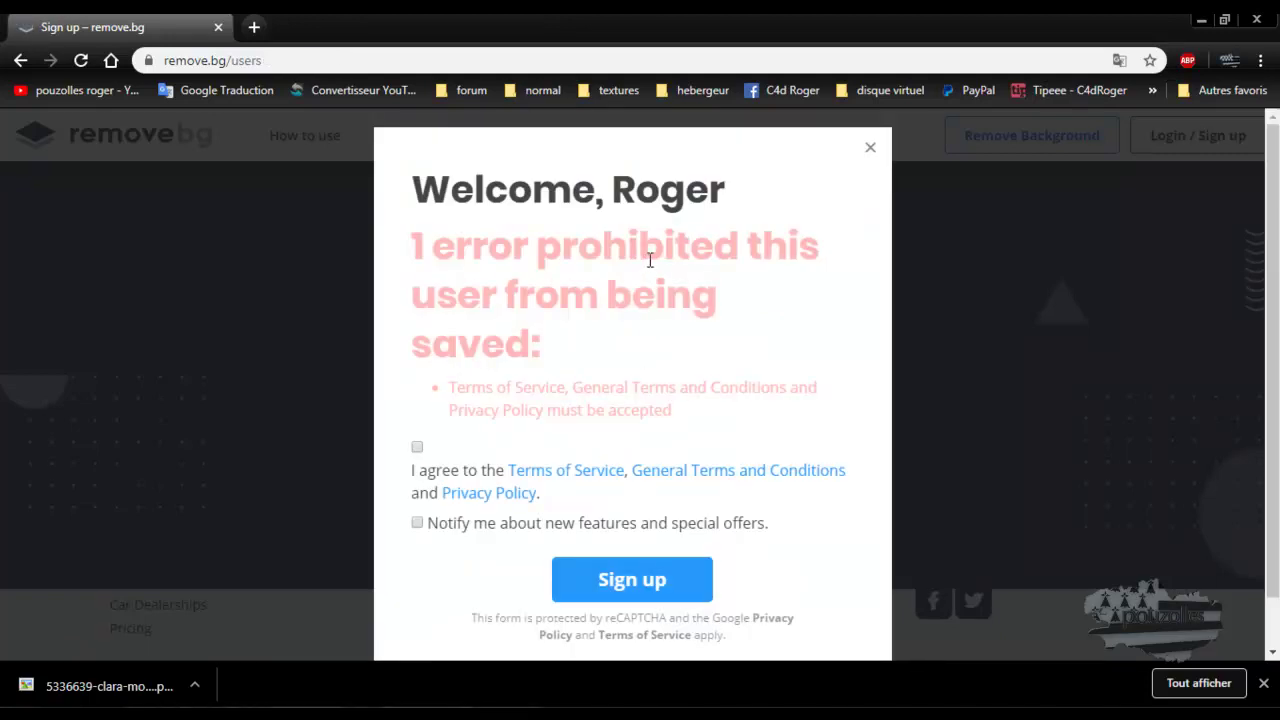
{"action": "left_click", "coordinate": [870, 149]}
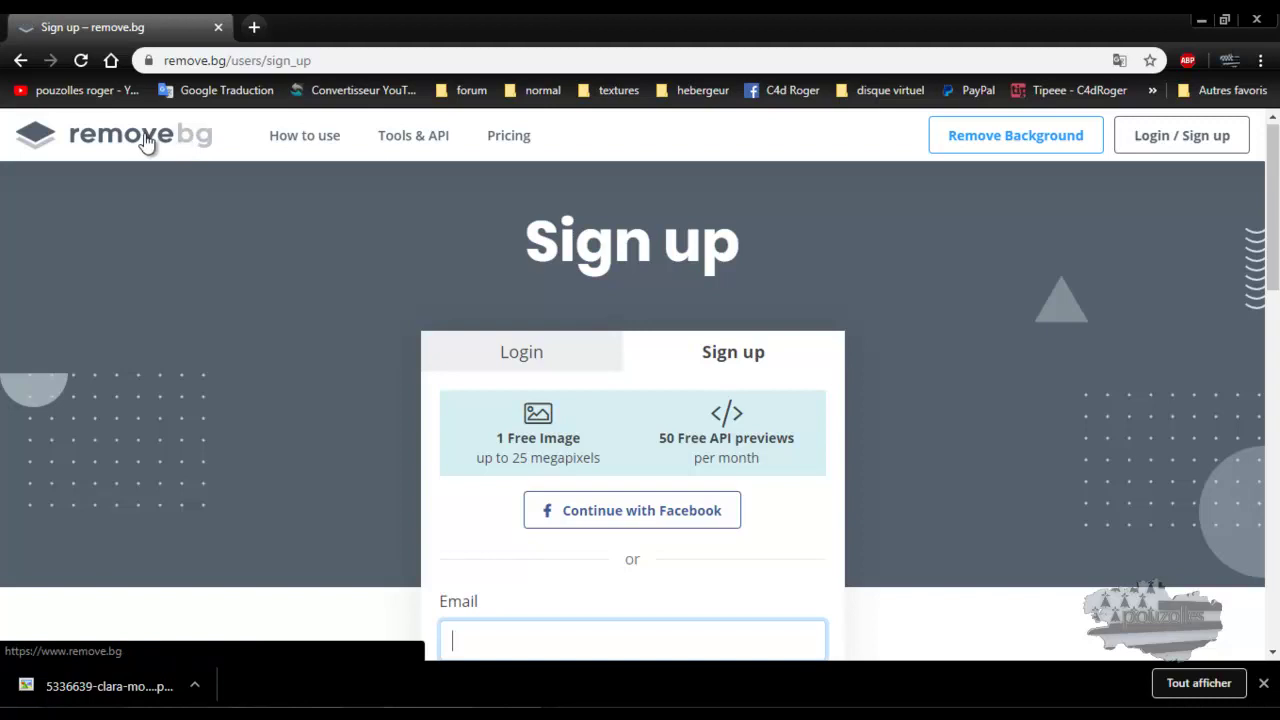
Return to the remove.bg home page showing the car result, cancelling a new file upload
{"action": "left_click", "coordinate": [183, 142]}
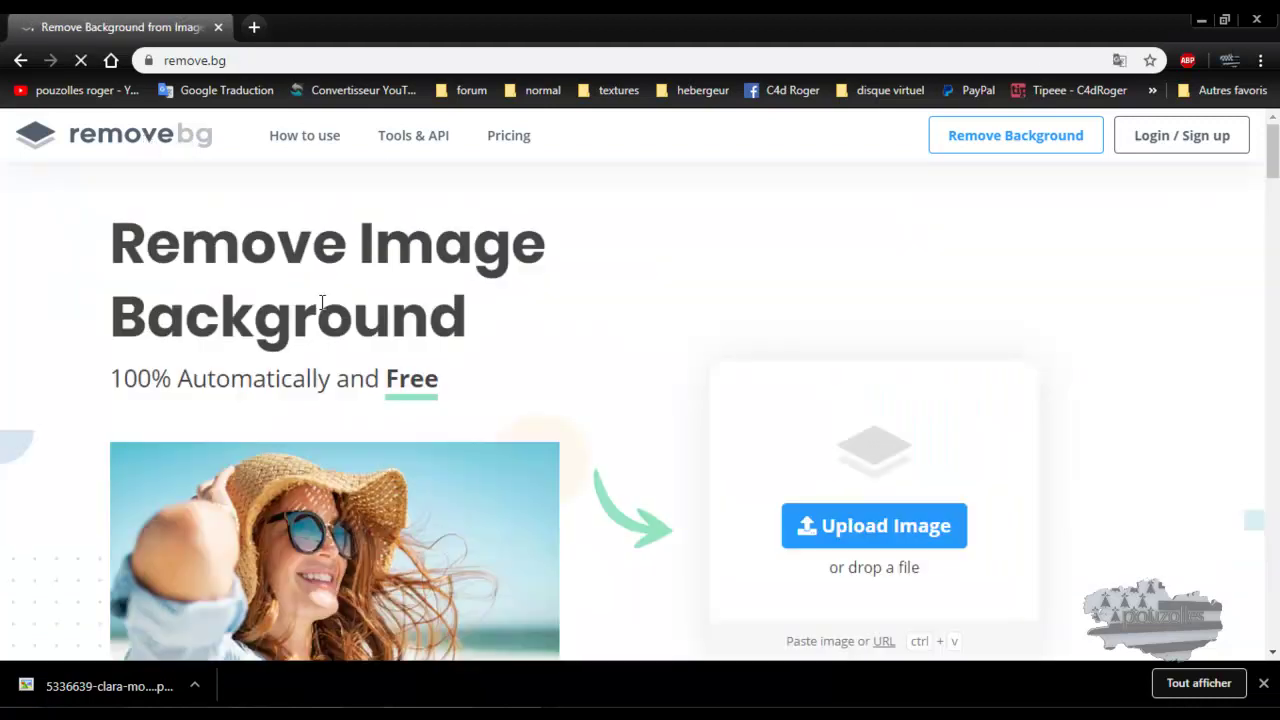
{"action": "scroll", "coordinate": [721, 410], "scroll_direction": "down", "scroll_amount": 4}
{"action": "scroll", "coordinate": [721, 410], "scroll_direction": "up", "scroll_amount": 3}
{"action": "scroll", "coordinate": [725, 418], "scroll_direction": "up", "scroll_amount": 1}
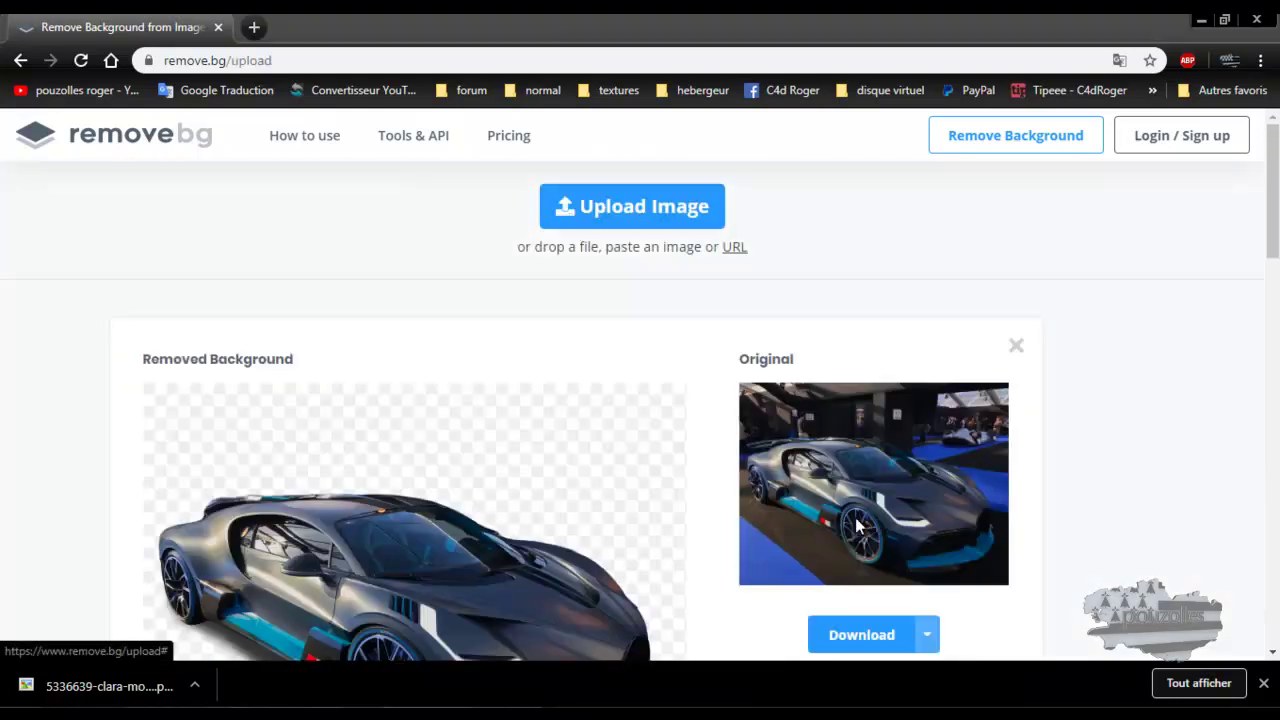
{"action": "left_click", "coordinate": [868, 532]}
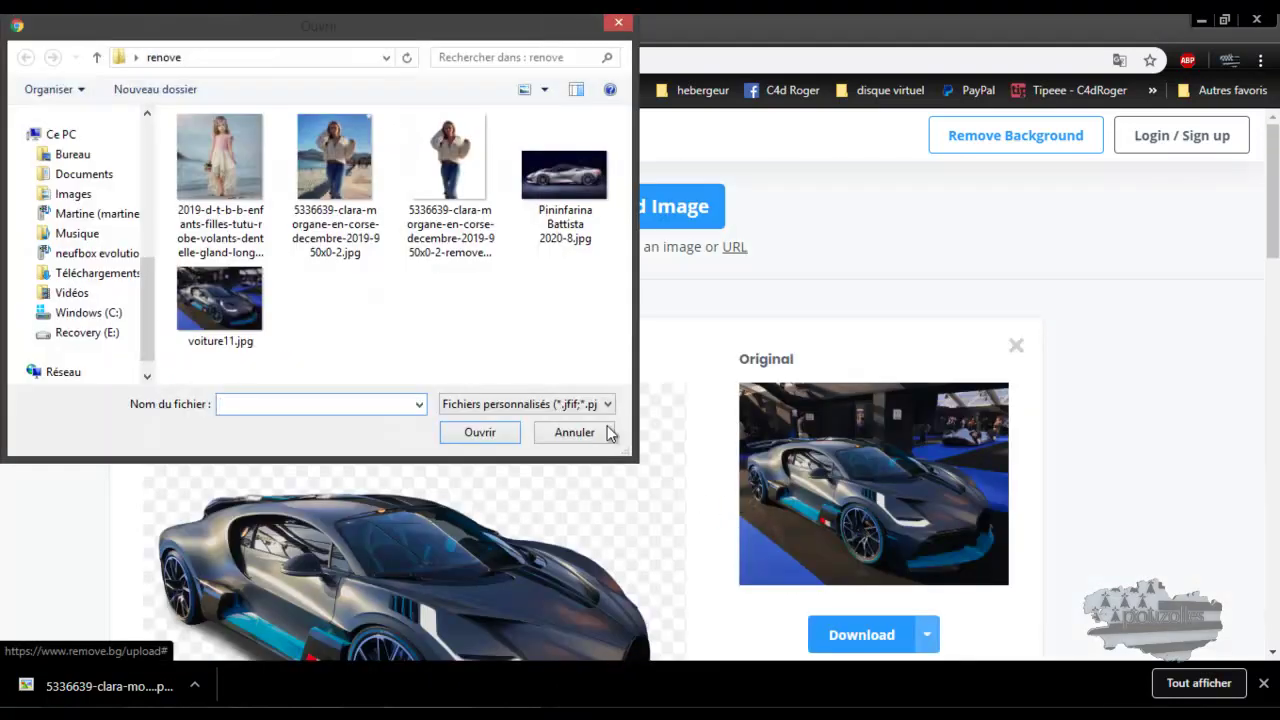
{"action": "left_click", "coordinate": [610, 432]}
{"action": "scroll", "coordinate": [666, 457], "scroll_direction": "down", "scroll_amount": 2}
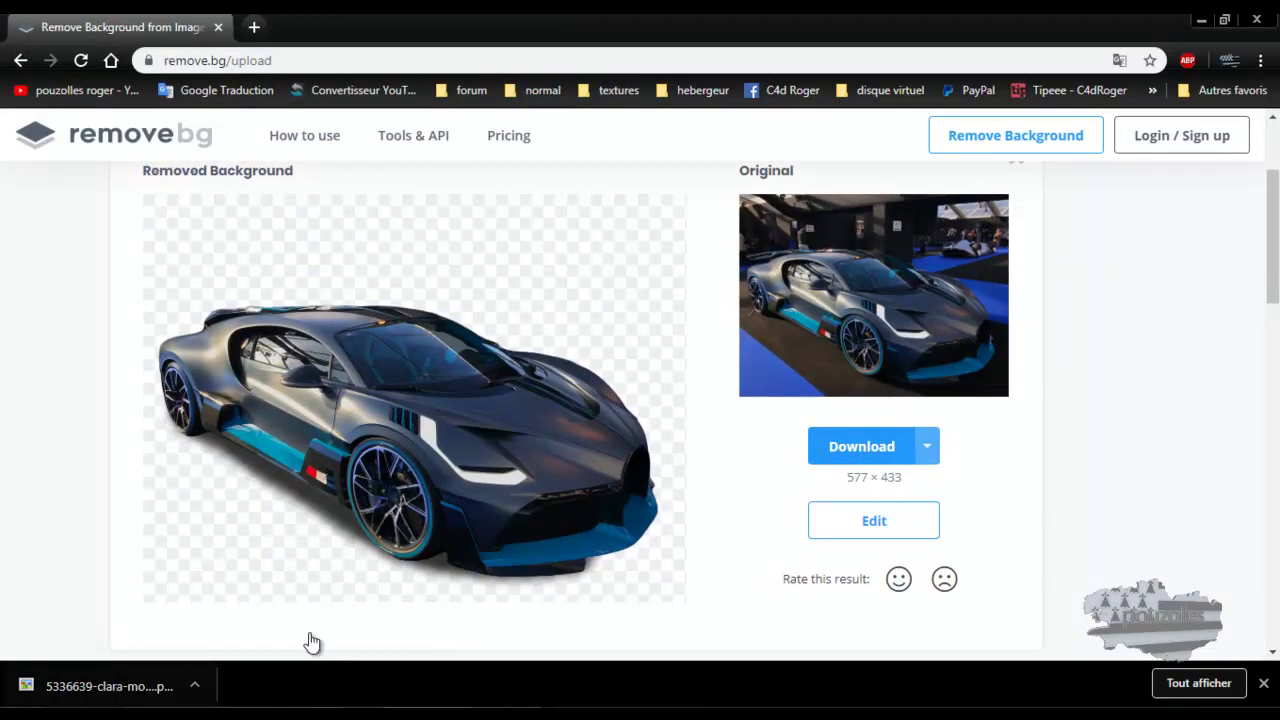
{"action": "mouse_move", "coordinate": [80, 715]}
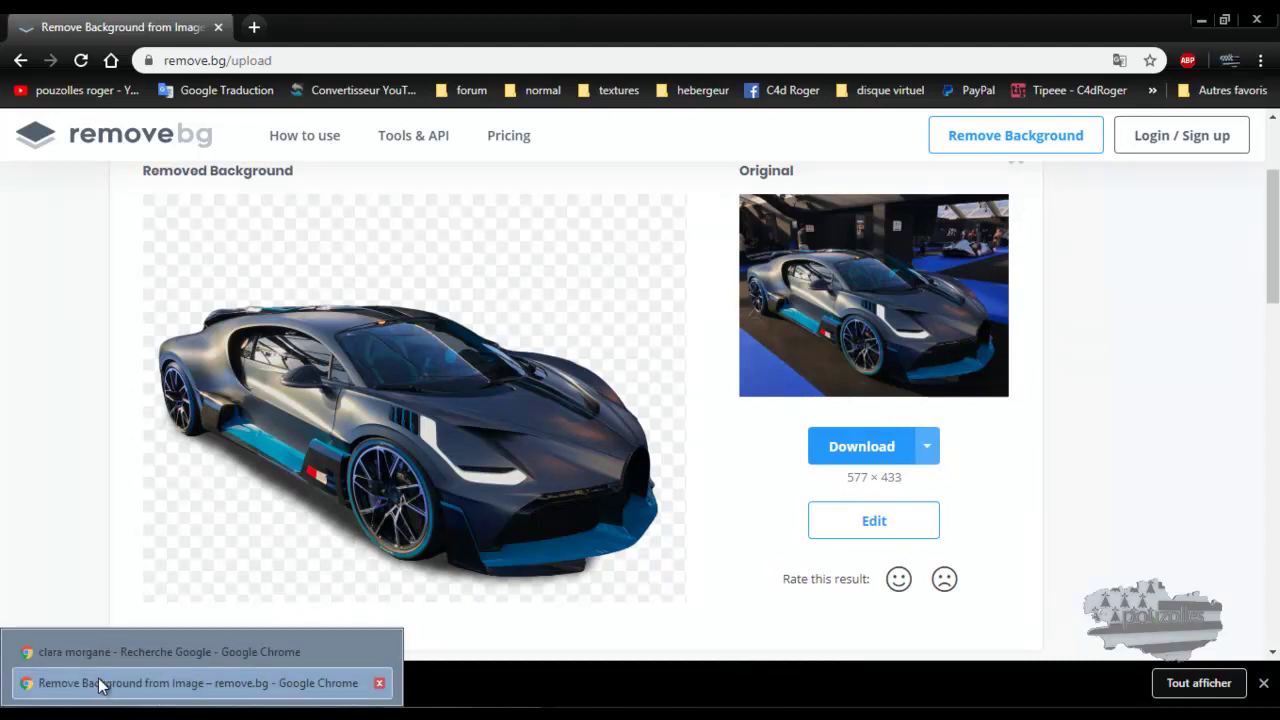
Drag voiture11-removebg-preview.png from the Downloads folder onto GIMP to open it
{"action": "left_click", "coordinate": [24, 712]}
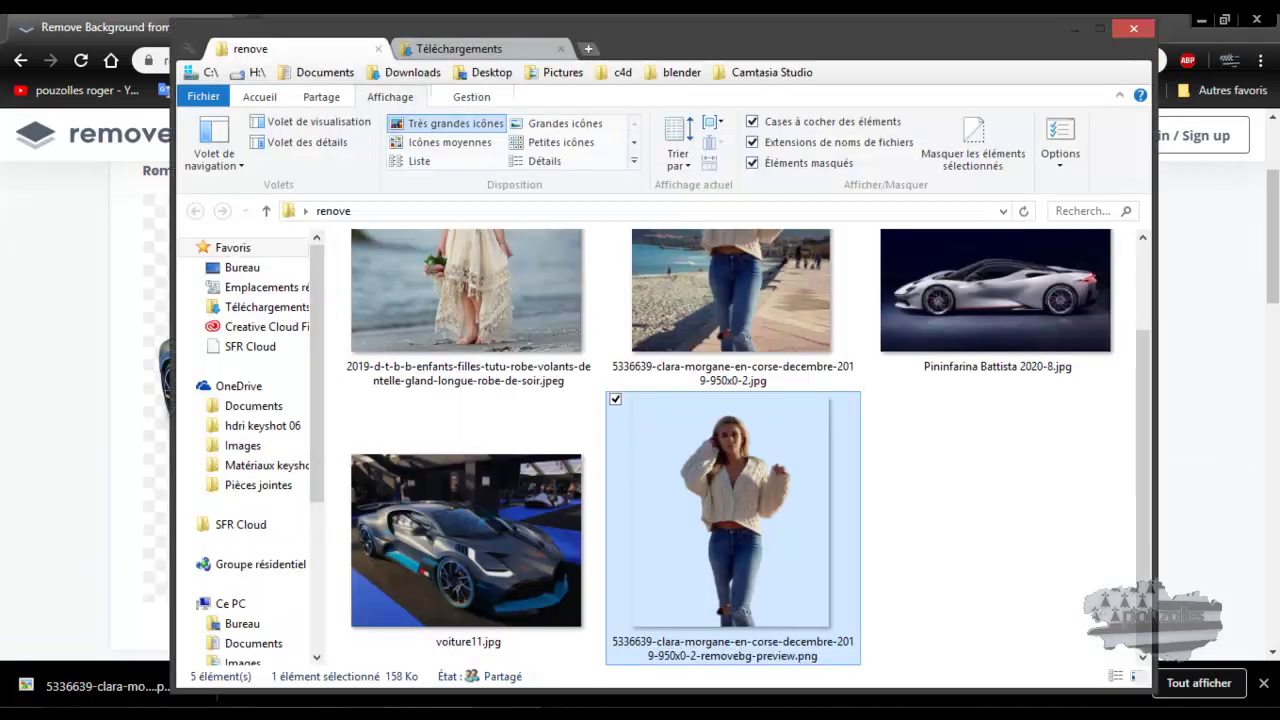
{"action": "left_click", "coordinate": [445, 50]}
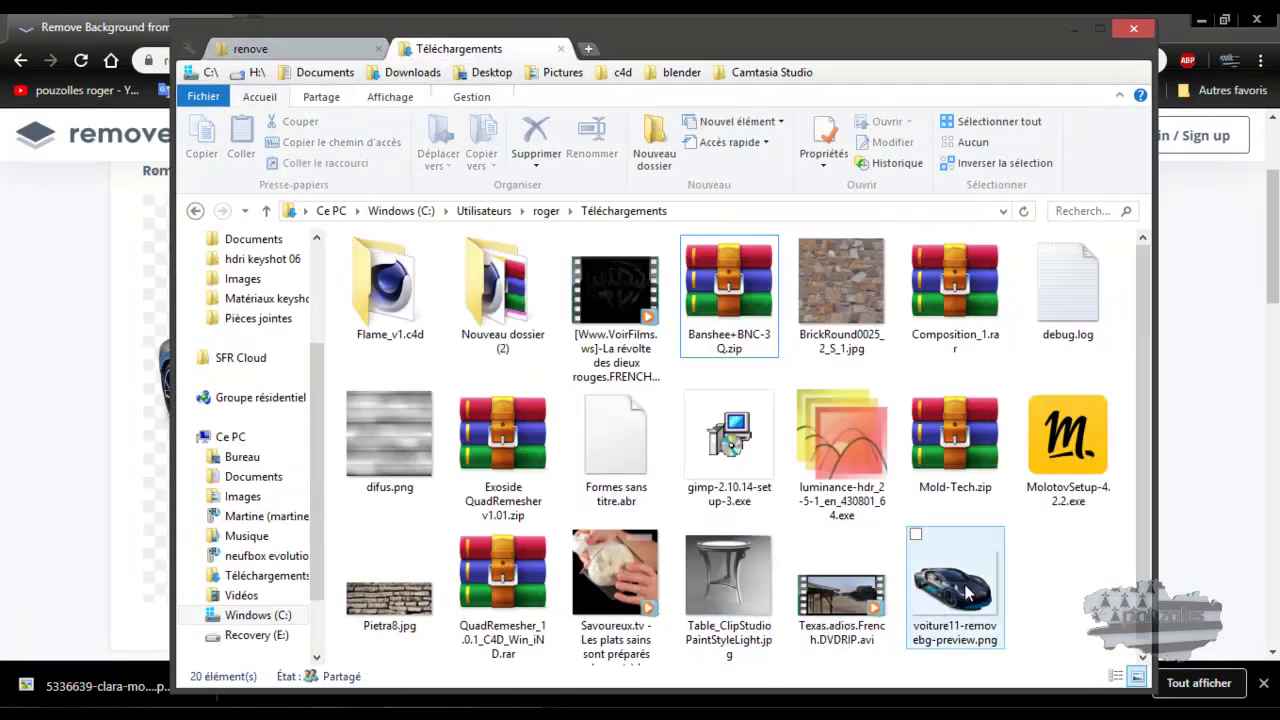
{"action": "mouse_move", "coordinate": [966, 592]}
{"action": "left_mouse_down"}
{"action": "mouse_move", "coordinate": [292, 97]}
{"action": "mouse_move", "coordinate": [976, 539]}
{"action": "mouse_move", "coordinate": [500, 675]}
{"action": "mouse_move", "coordinate": [157, 190]}
{"action": "left_mouse_up"}
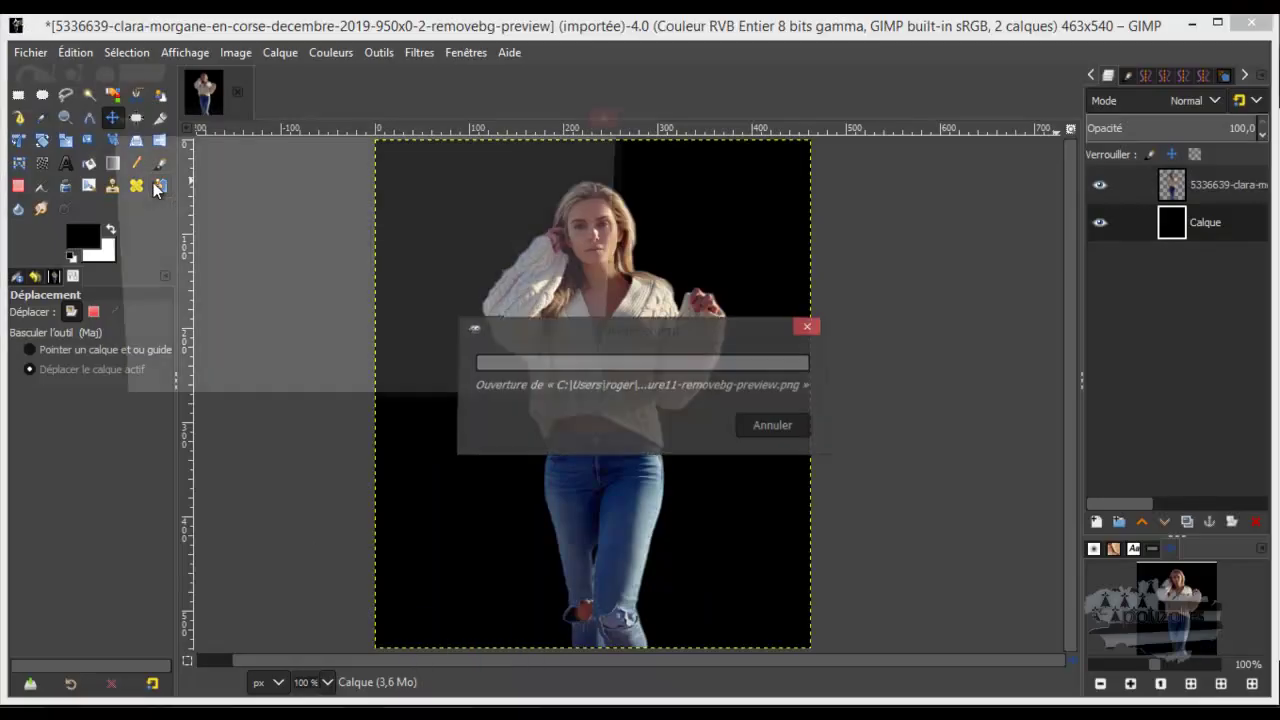
Convert the car image's colour profile, add a layer beneath the car, and fill it white
{"action": "left_click", "coordinate": [498, 385]}
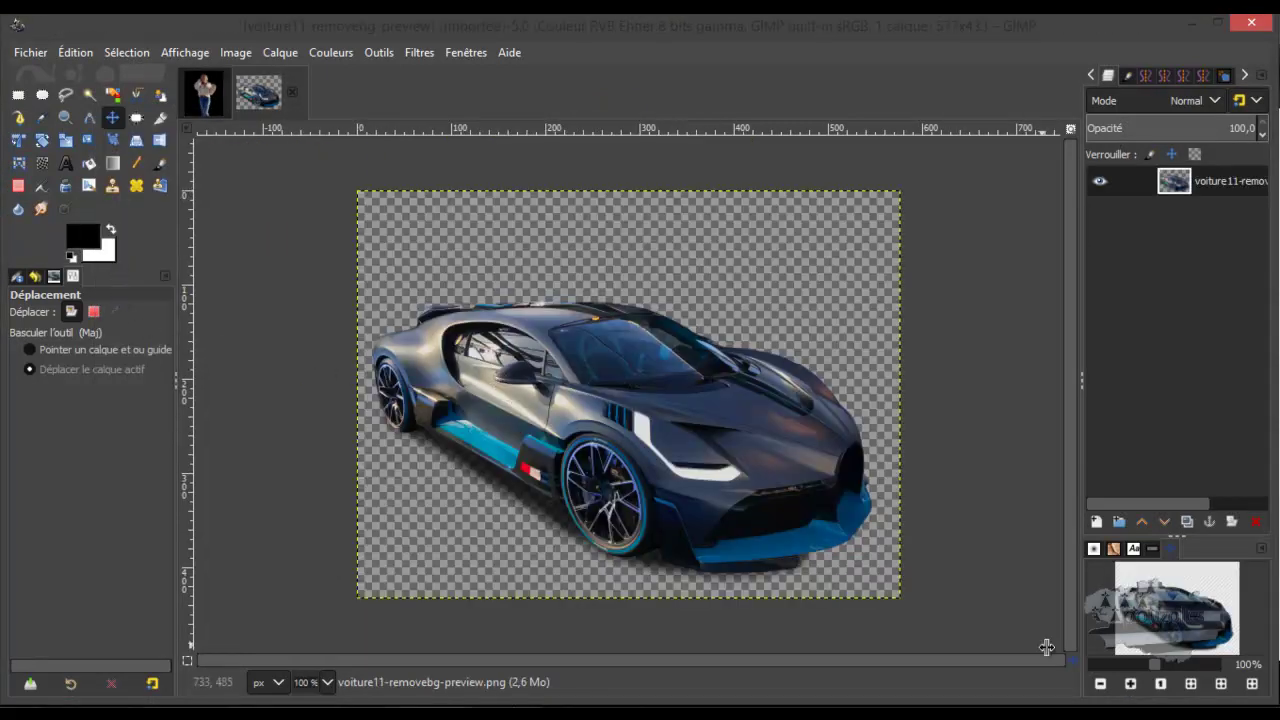
{"action": "left_click", "coordinate": [1095, 522]}
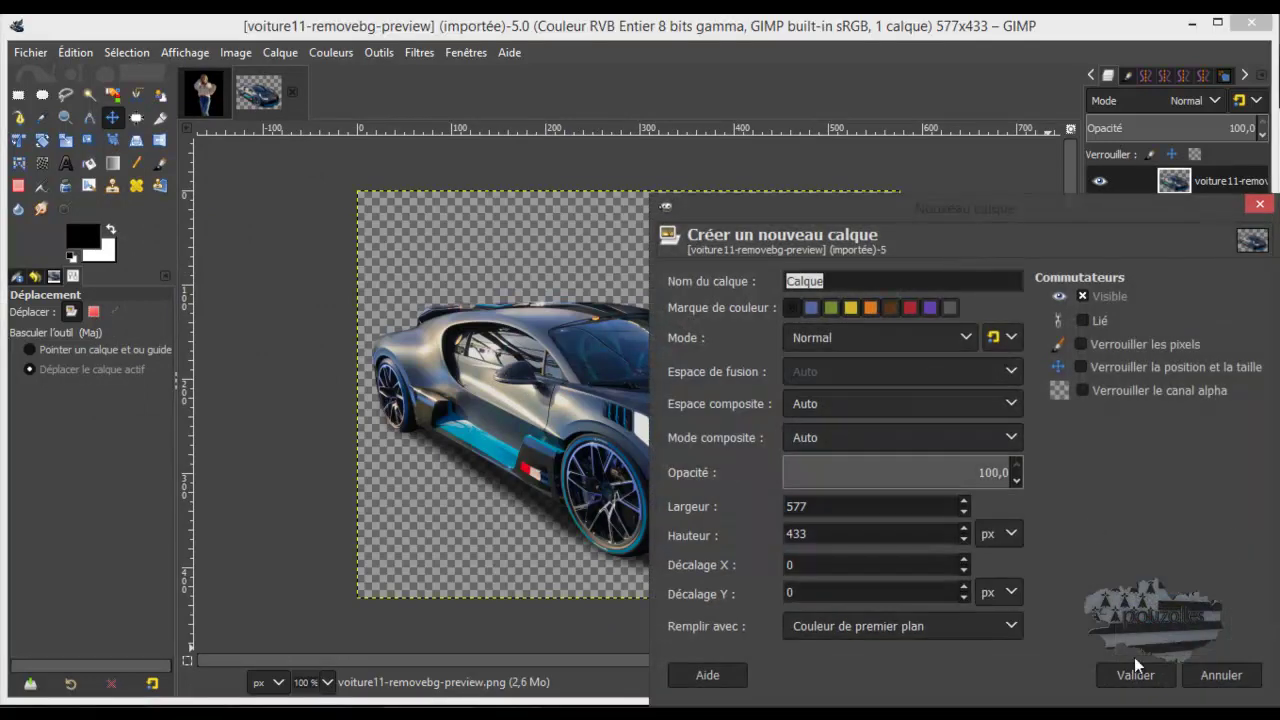
{"action": "left_click", "coordinate": [1135, 676]}
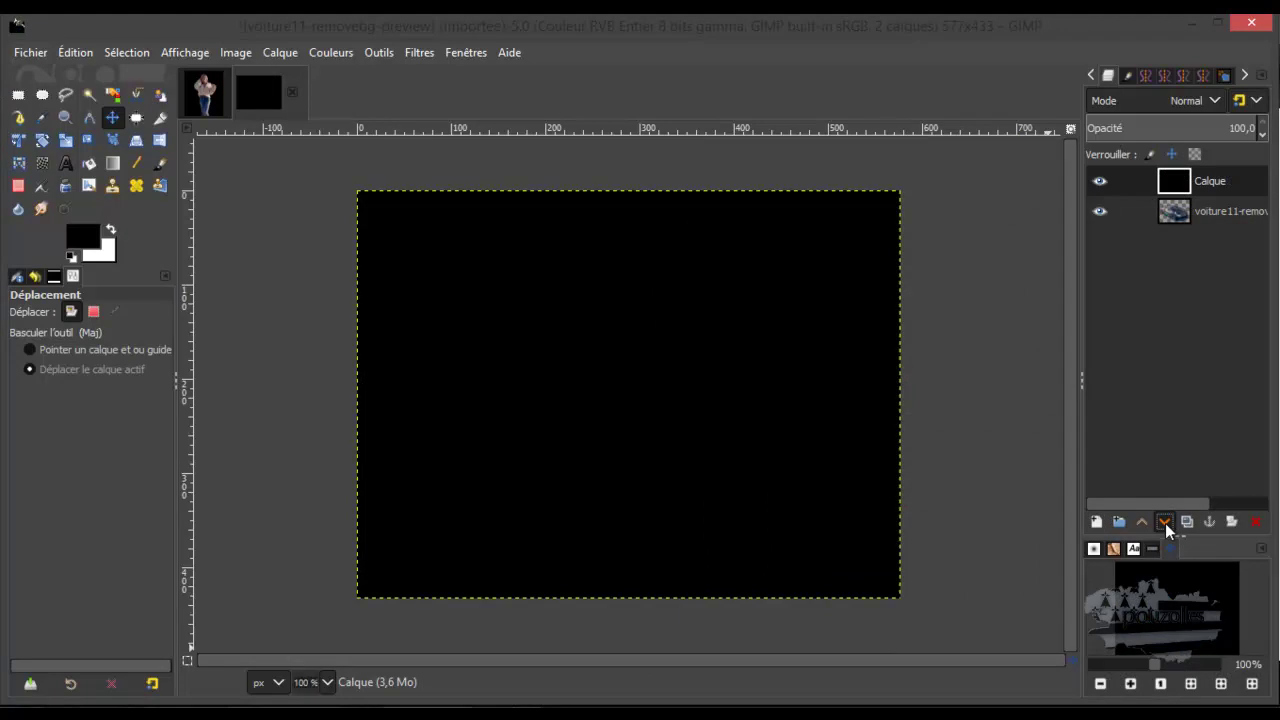
{"action": "left_click", "coordinate": [1164, 522]}
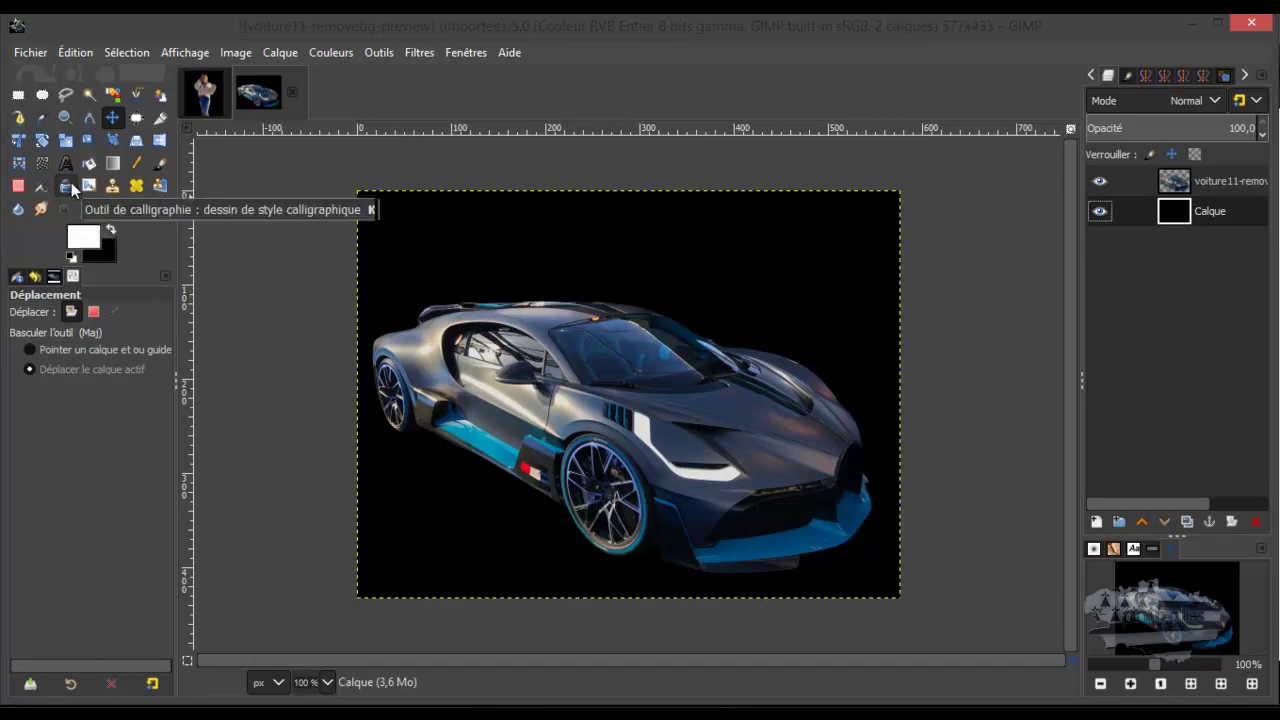
{"action": "left_click", "coordinate": [90, 163]}
{"action": "left_click", "coordinate": [845, 299]}
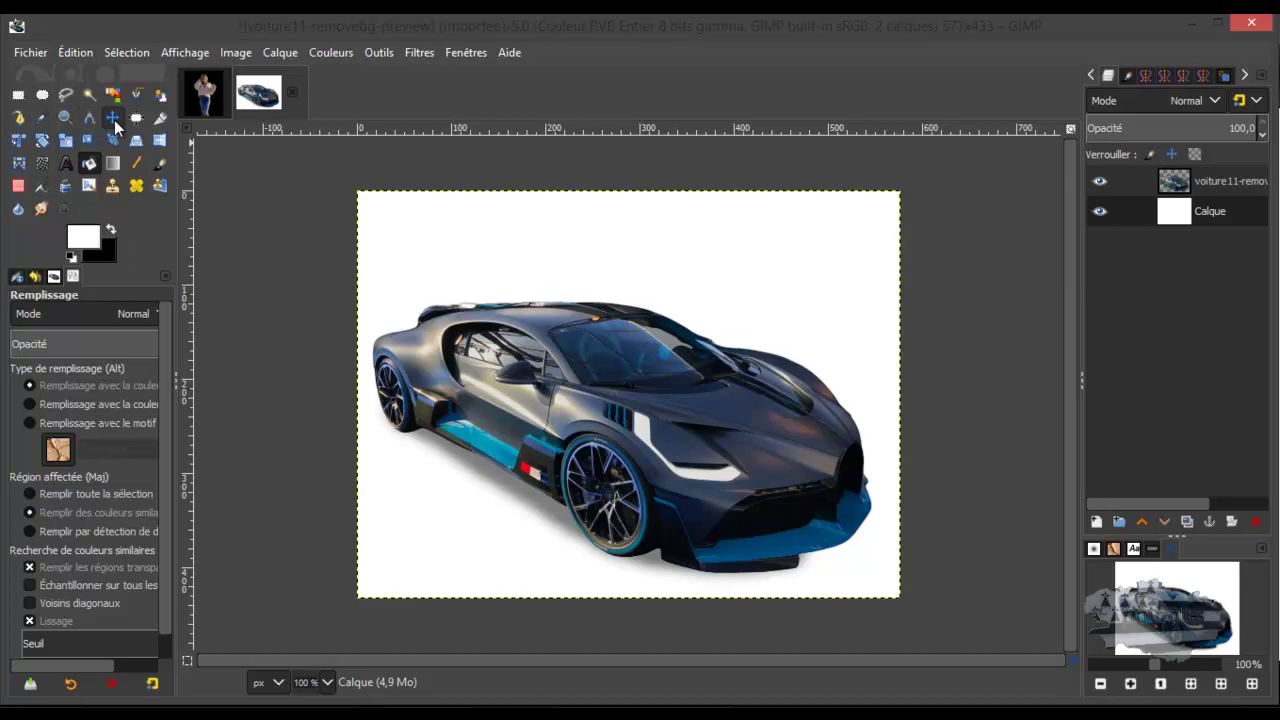
Switch to the Move tool and zoom in and back out to inspect the car's edges
{"action": "left_click", "coordinate": [112, 118]}
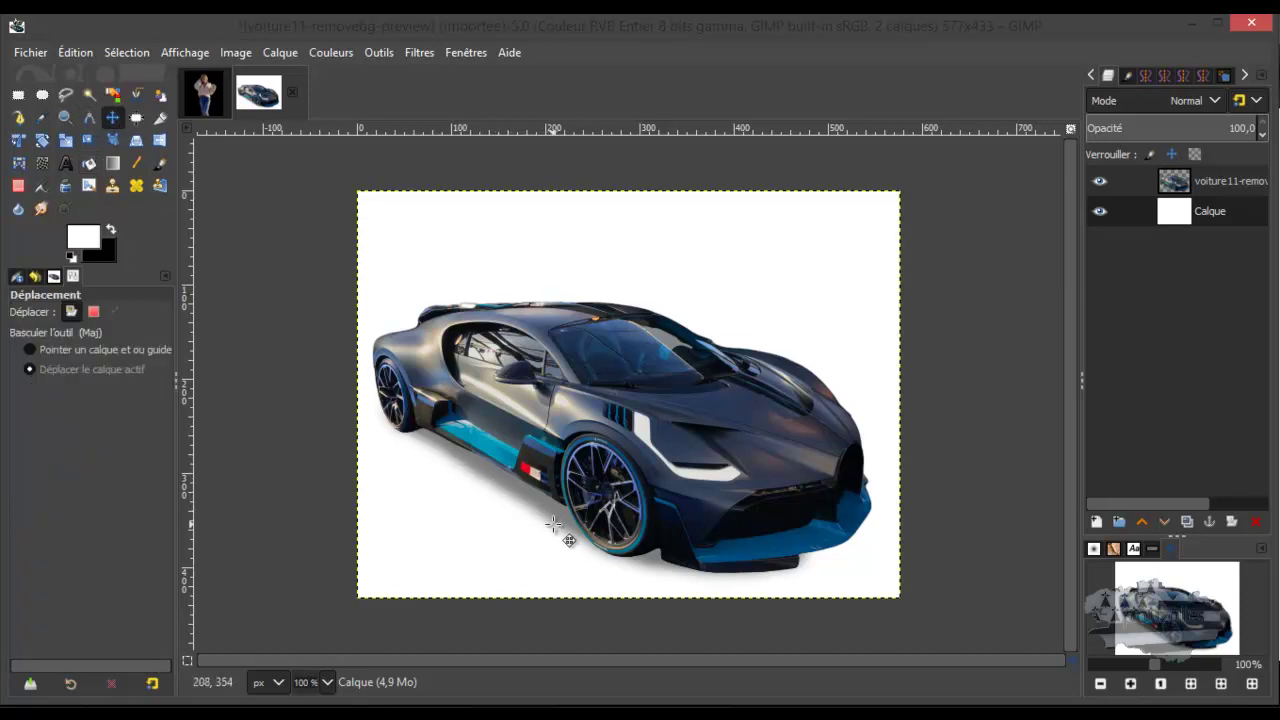
{"action": "scroll", "coordinate": [553, 525], "scroll_direction": "up", "scroll_amount": 2, "text": "ctrl"}
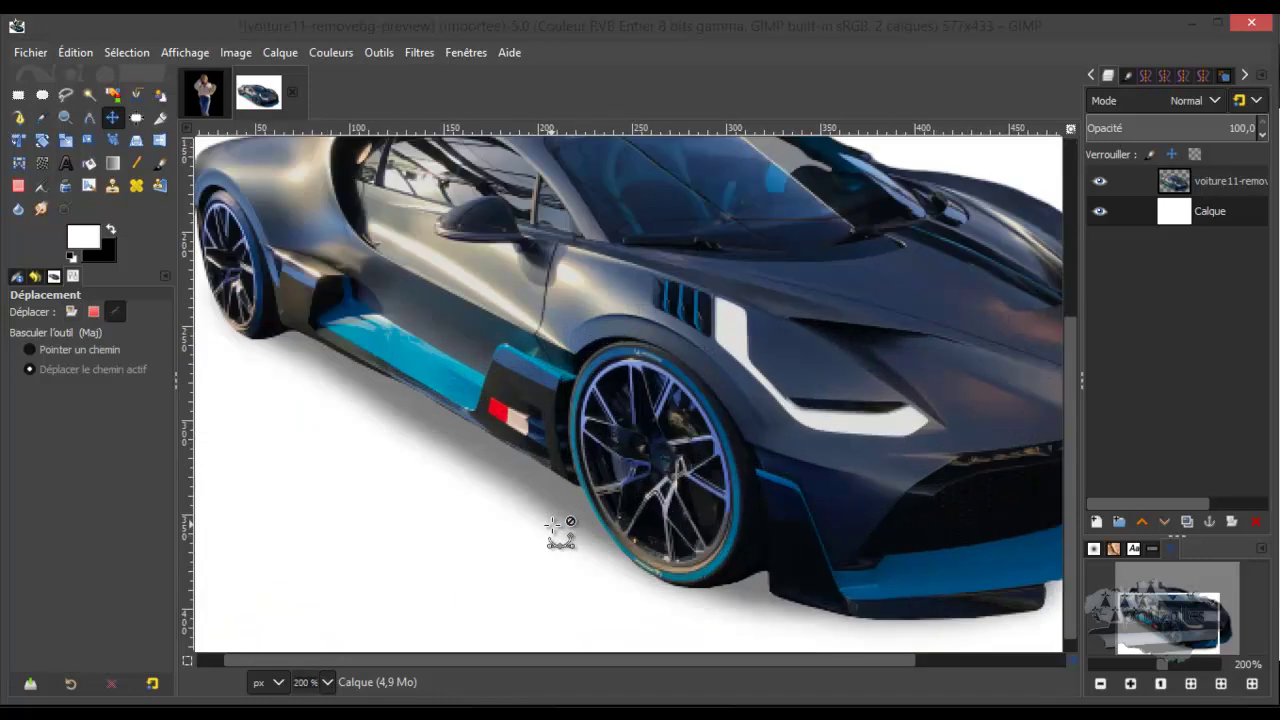
{"action": "scroll", "coordinate": [553, 525], "scroll_direction": "up", "scroll_amount": 1, "text": "ctrl"}
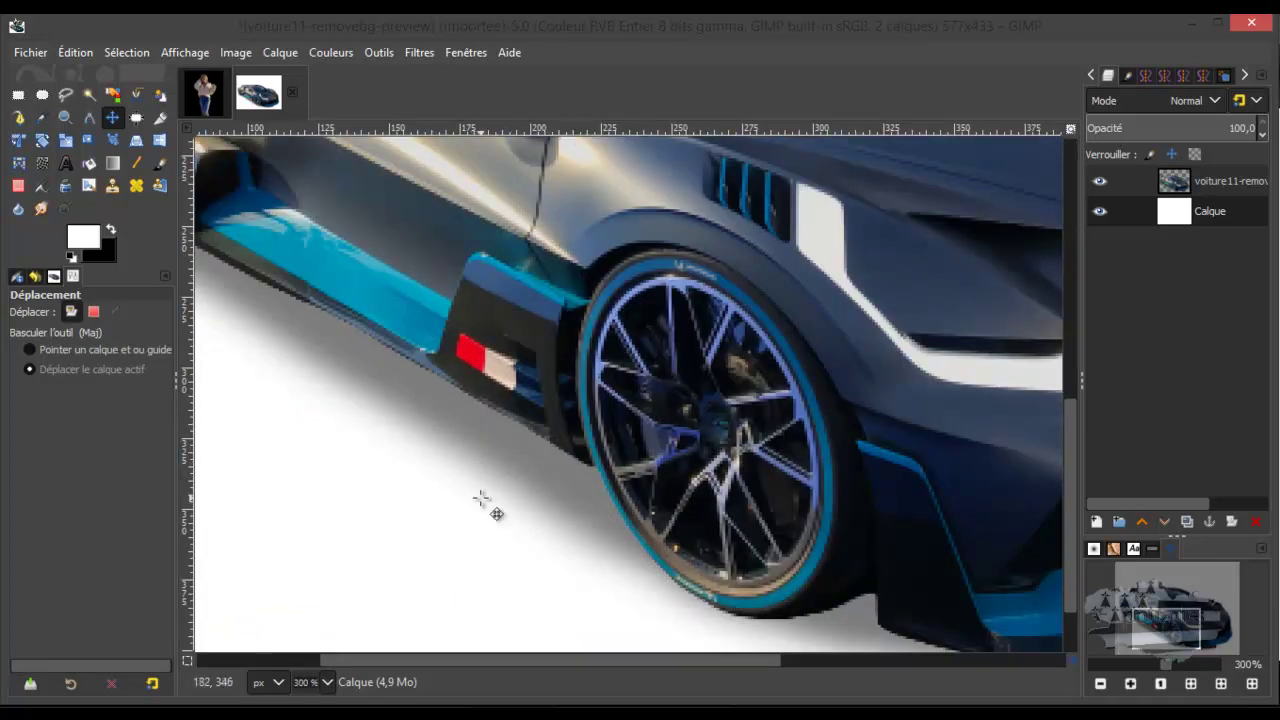
{"action": "scroll", "coordinate": [481, 472], "scroll_direction": "down", "scroll_amount": 1, "text": "ctrl"}
{"action": "scroll", "coordinate": [484, 472], "scroll_direction": "down", "scroll_amount": 2, "text": "ctrl"}
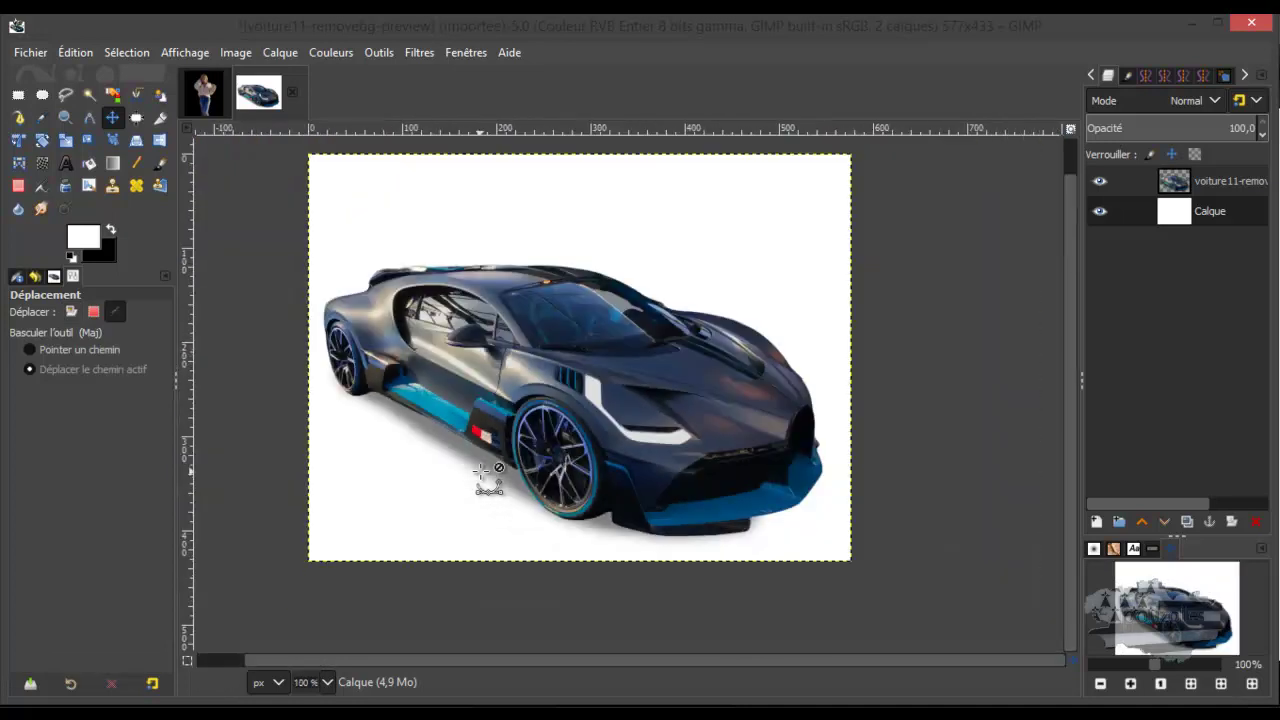
Minimize GIMP and the file window to bring the remove.bg page back
{"action": "left_click", "coordinate": [1194, 24]}
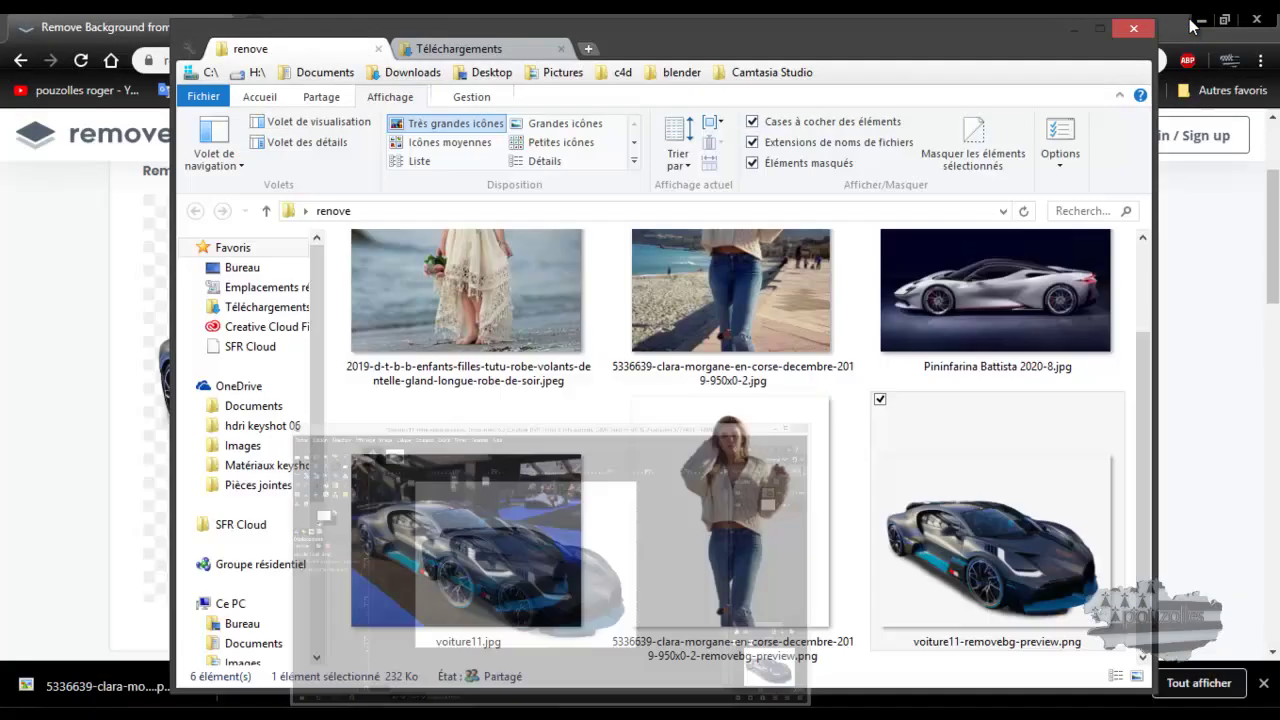
{"action": "left_click", "coordinate": [1072, 30]}
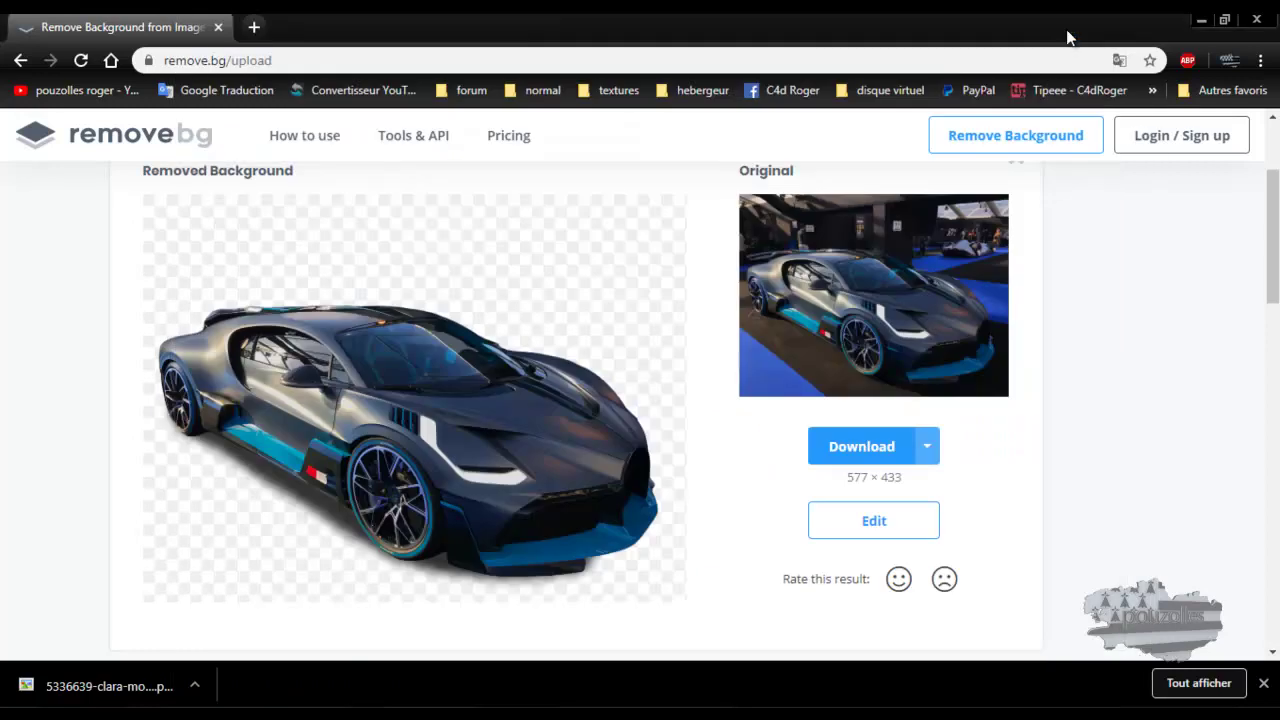
{"action": "scroll", "coordinate": [705, 337], "scroll_direction": "up", "scroll_amount": 2}
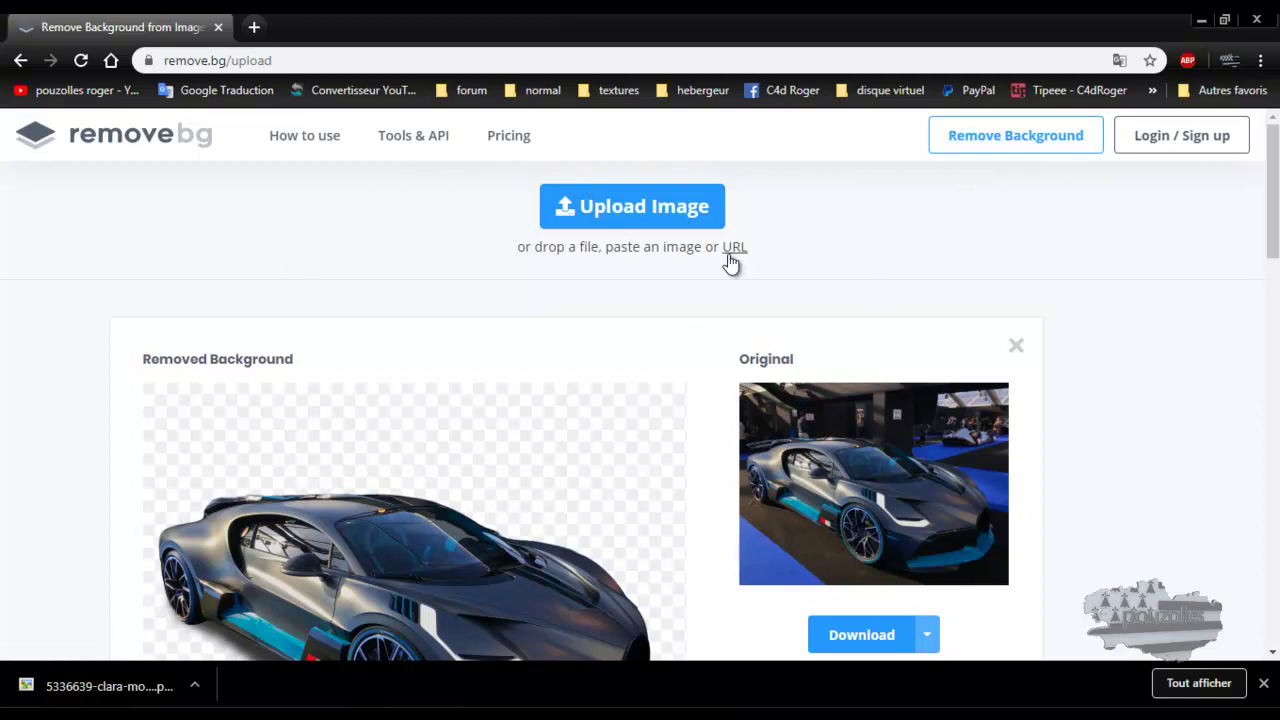
Translate the remove.bg results page into French and dismiss the translation notice
{"action": "right_click", "coordinate": [1127, 337]}
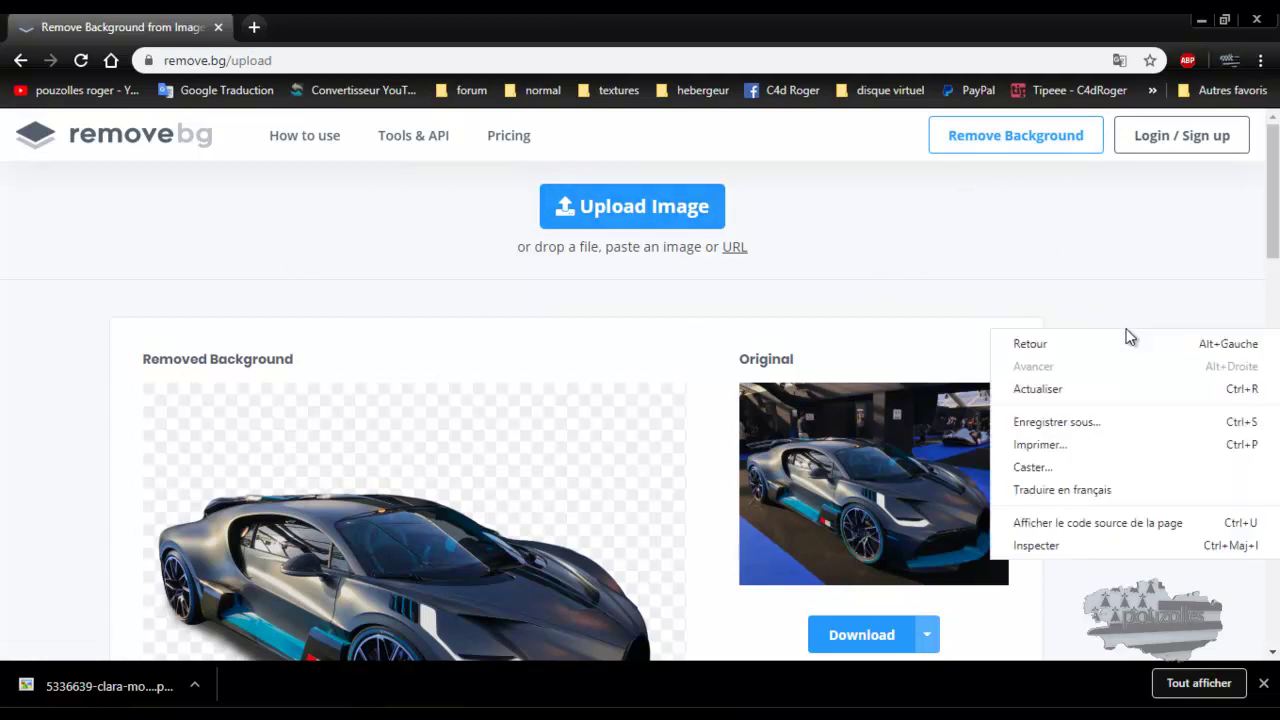
{"action": "right_click", "coordinate": [62, 381]}
{"action": "right_click", "coordinate": [62, 381]}
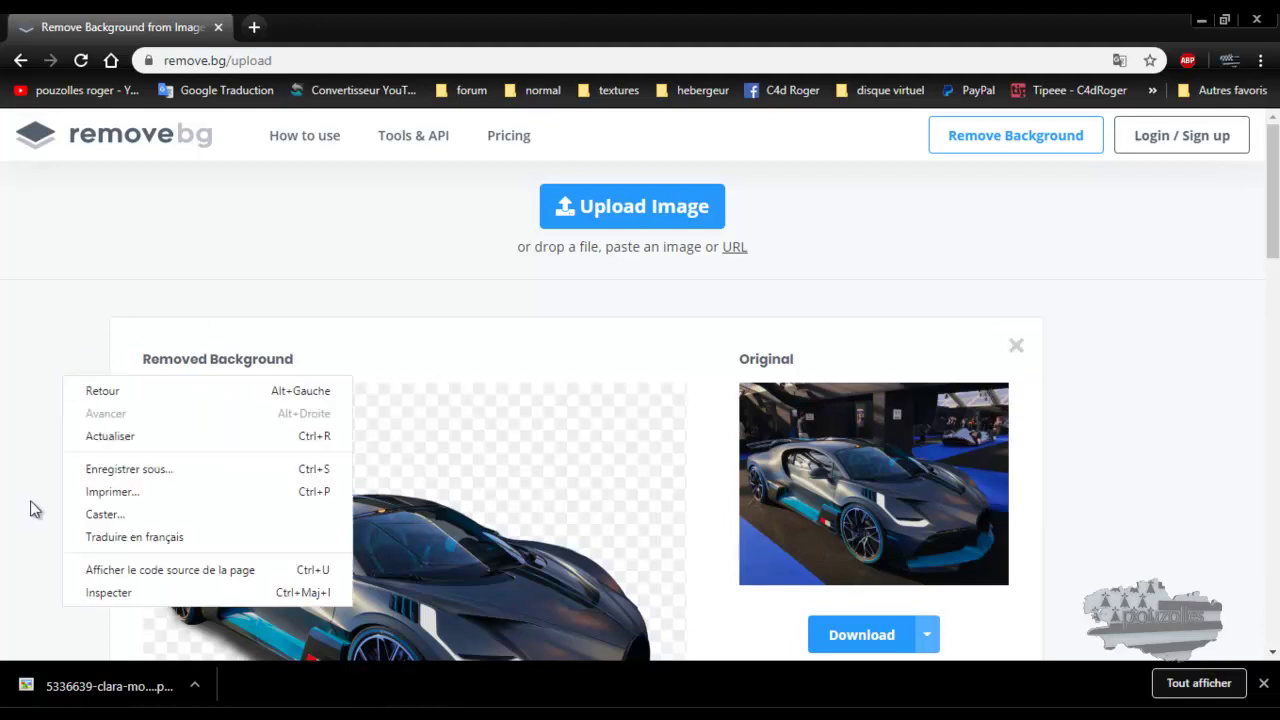
{"action": "left_click", "coordinate": [100, 536]}
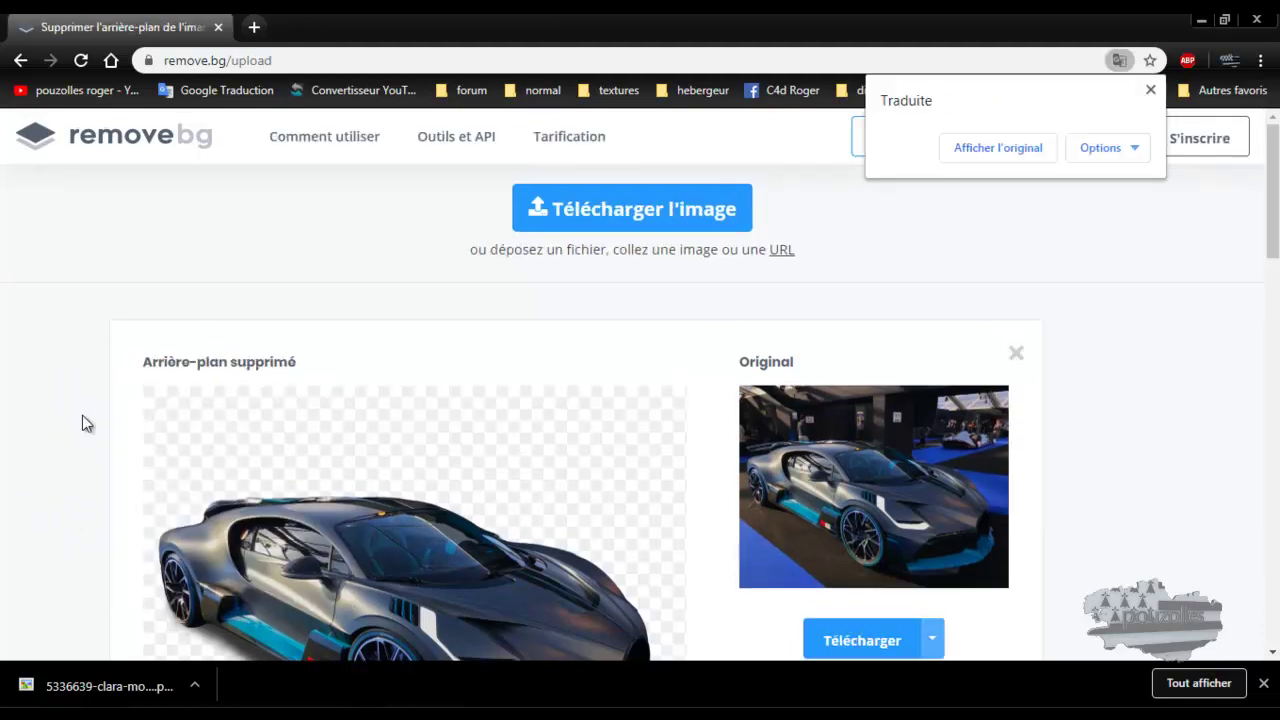
{"action": "left_click", "coordinate": [1152, 93]}
{"action": "scroll", "coordinate": [1146, 300], "scroll_direction": "down", "scroll_amount": 6}
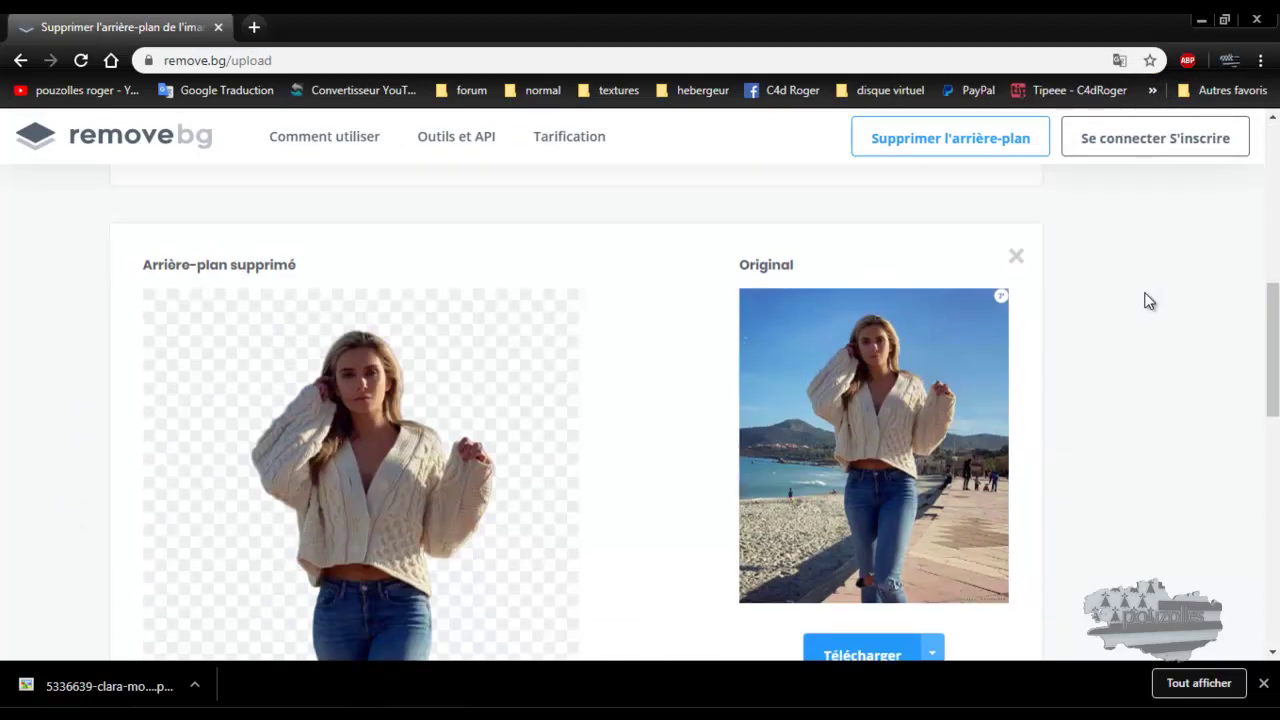
Scroll through the French pricing plans: free, subscription at 0,20 € and pay-as-you-go at 0,90 € per image
{"action": "scroll", "coordinate": [1146, 300], "scroll_direction": "up", "scroll_amount": 5}
{"action": "scroll", "coordinate": [1146, 300], "scroll_direction": "up", "scroll_amount": 1}
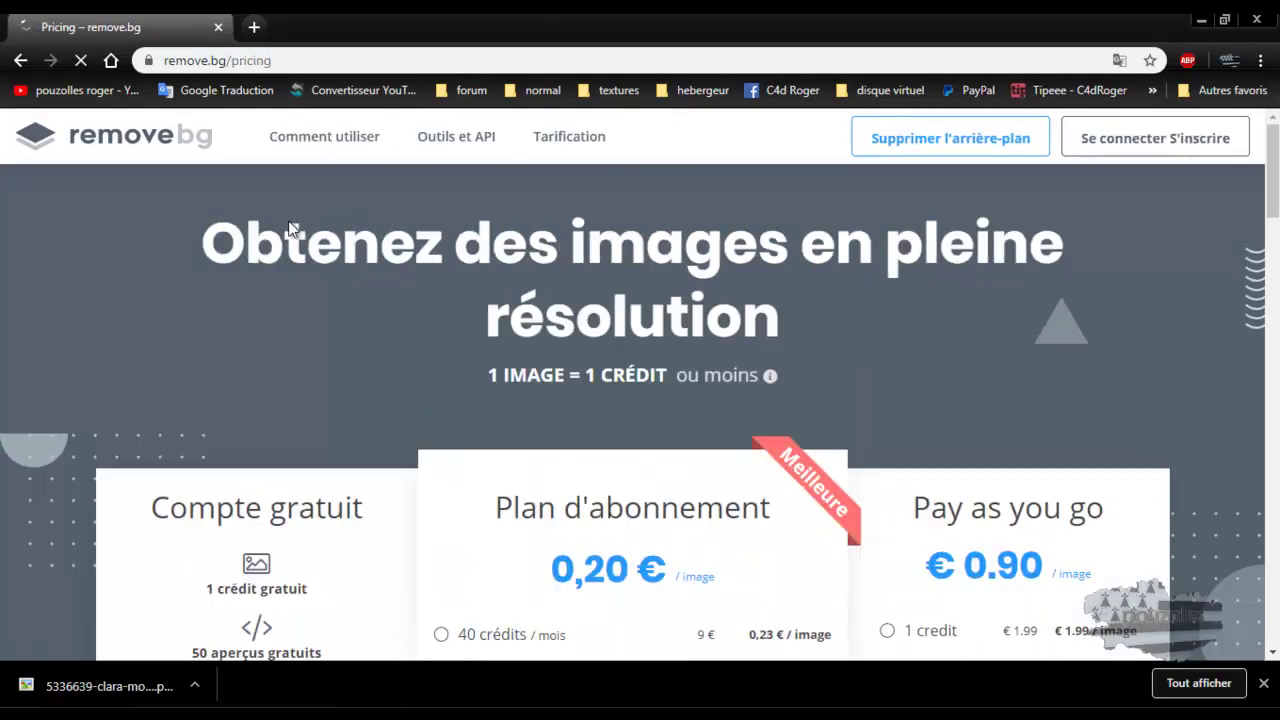
{"action": "scroll", "coordinate": [267, 226], "scroll_direction": "down", "scroll_amount": 2}
{"action": "scroll", "coordinate": [265, 228], "scroll_direction": "down", "scroll_amount": 2}
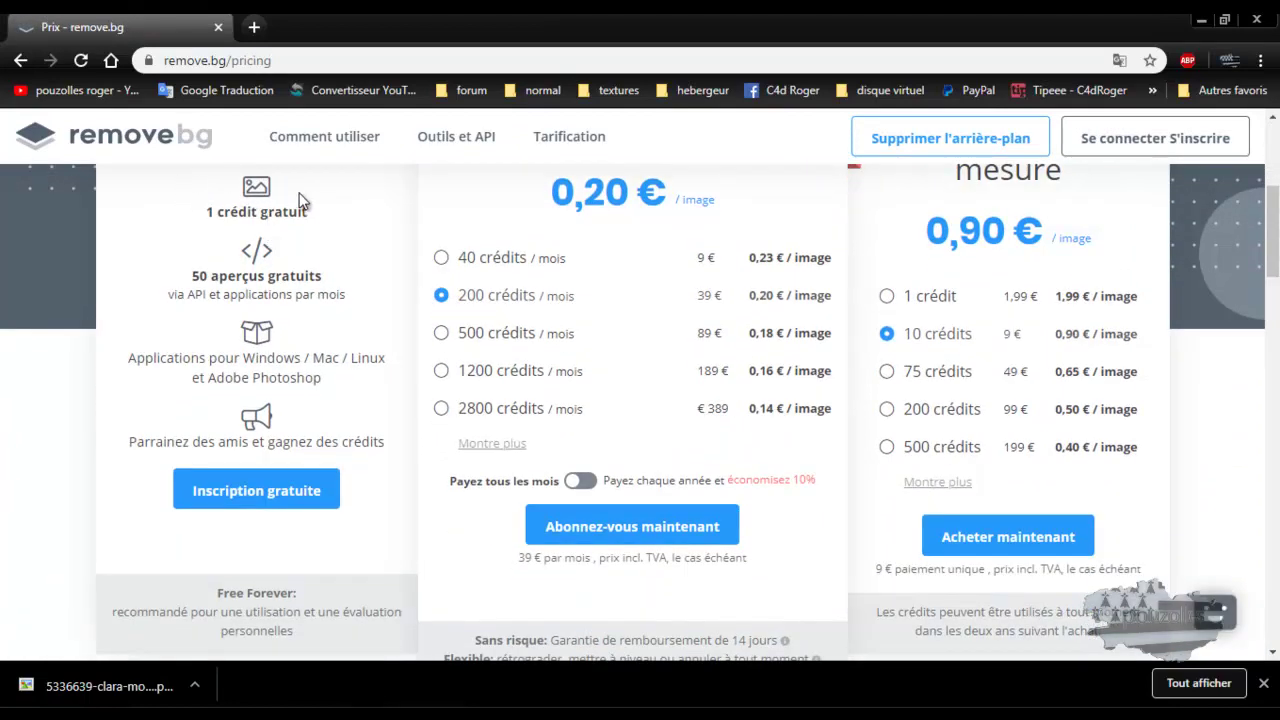
{"action": "scroll", "coordinate": [290, 202], "scroll_direction": "up", "scroll_amount": 1}
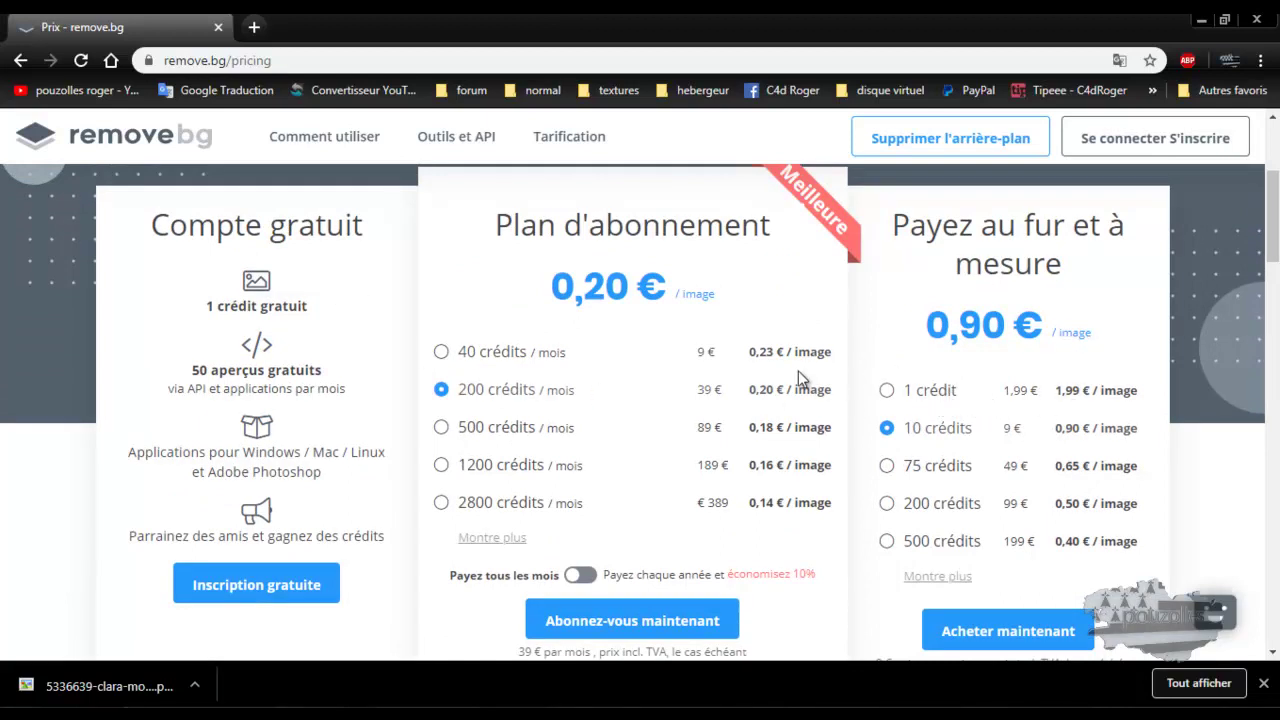
{"action": "scroll", "coordinate": [103, 298], "scroll_direction": "down", "scroll_amount": 1}
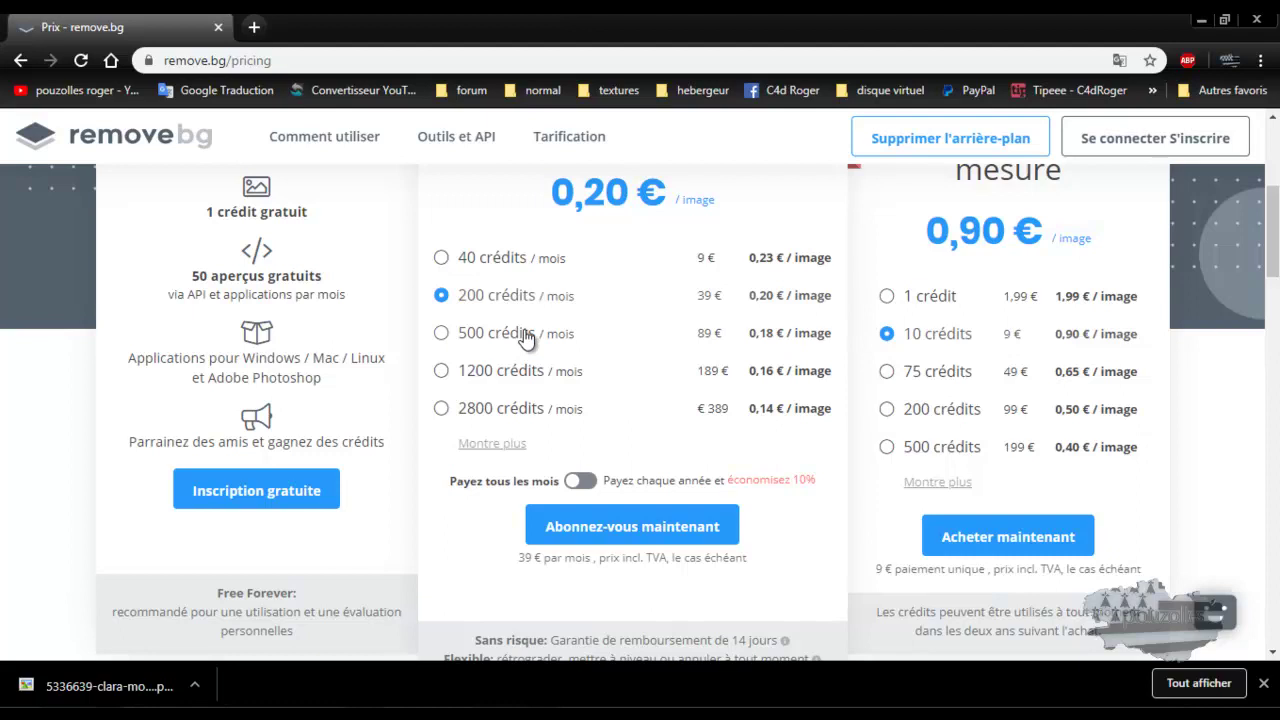
{"action": "scroll", "coordinate": [524, 335], "scroll_direction": "up", "scroll_amount": 1}
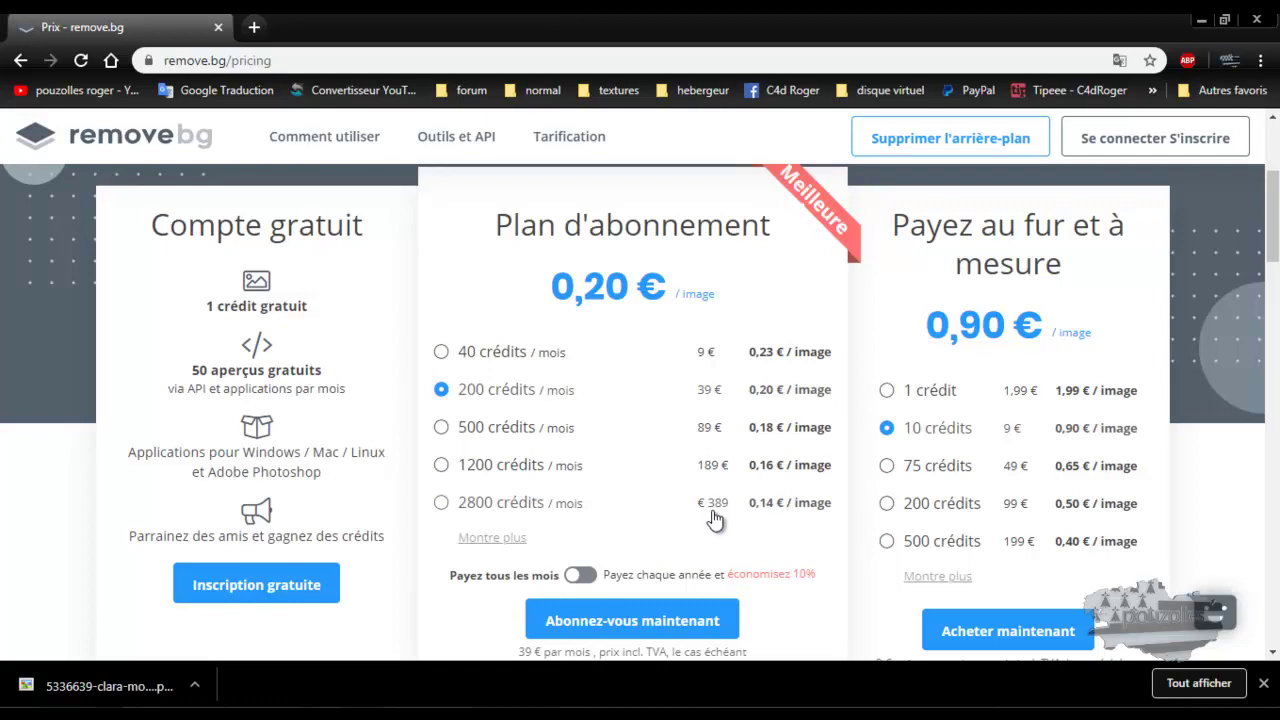
{"action": "scroll", "coordinate": [667, 470], "scroll_direction": "up", "scroll_amount": 3}
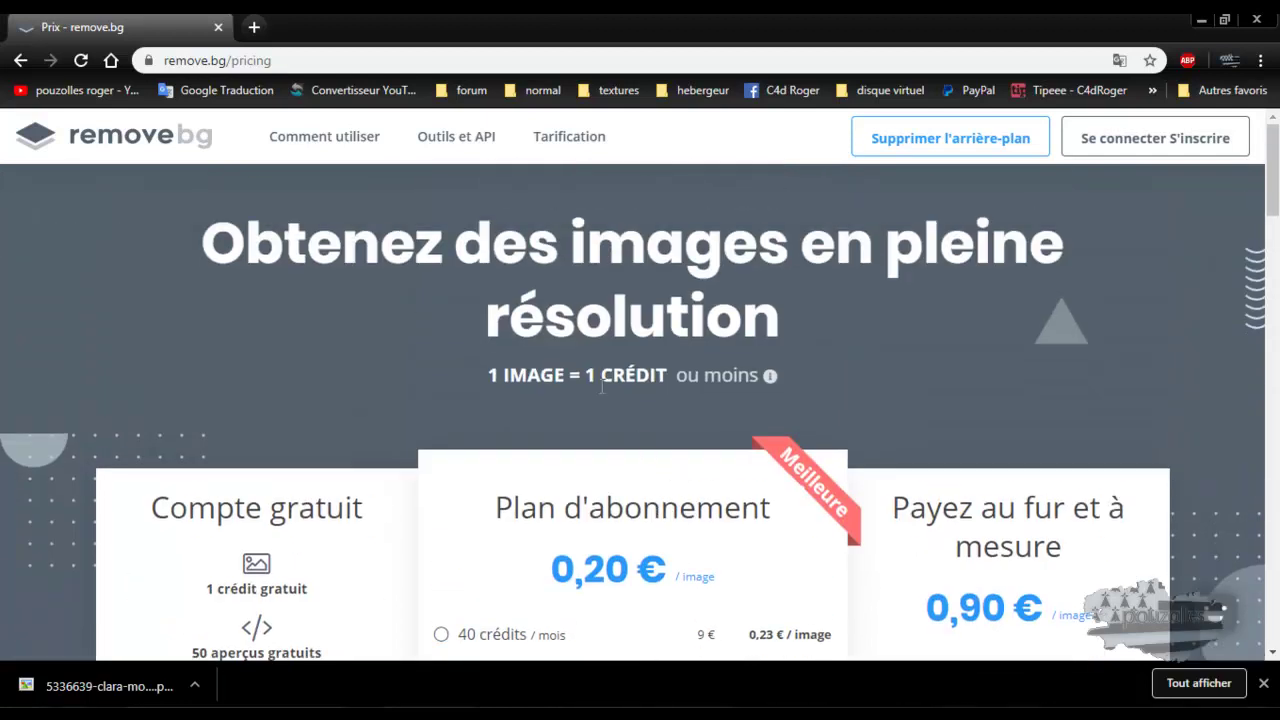
{"action": "mouse_move", "coordinate": [328, 145]}
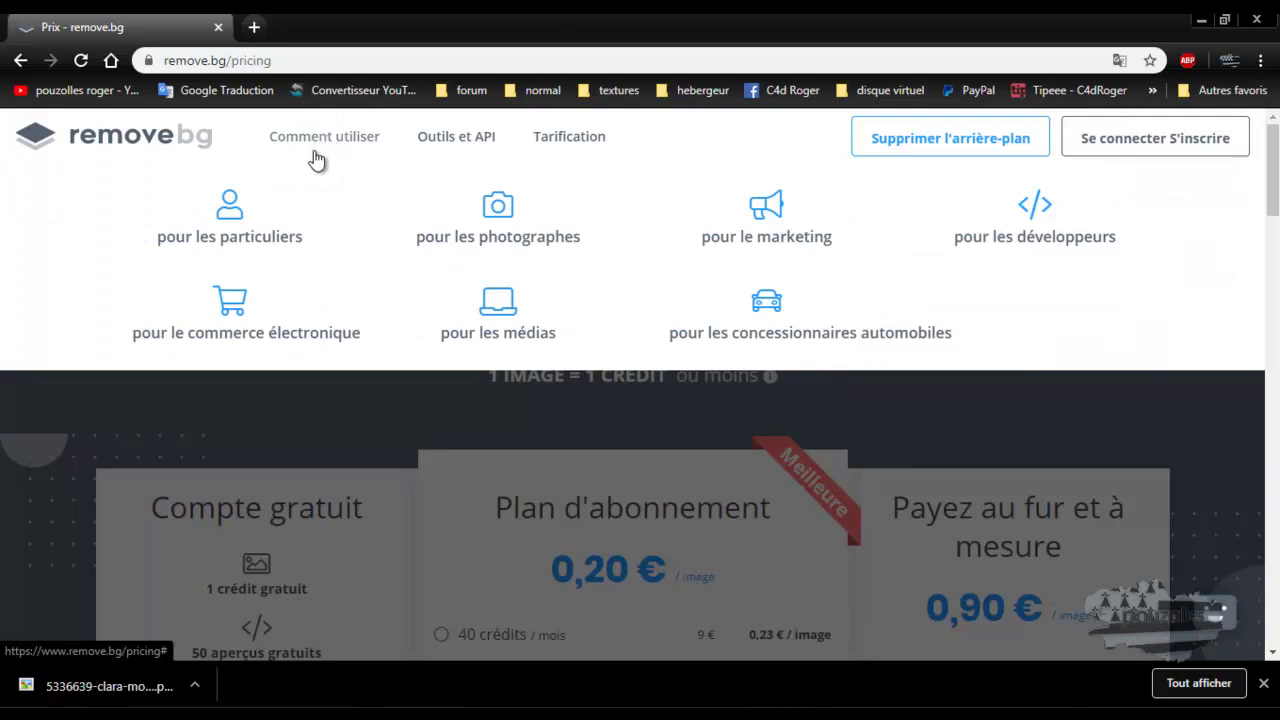
Open the remove.bg page for individuals and scroll down through it
{"action": "left_click", "coordinate": [236, 214]}
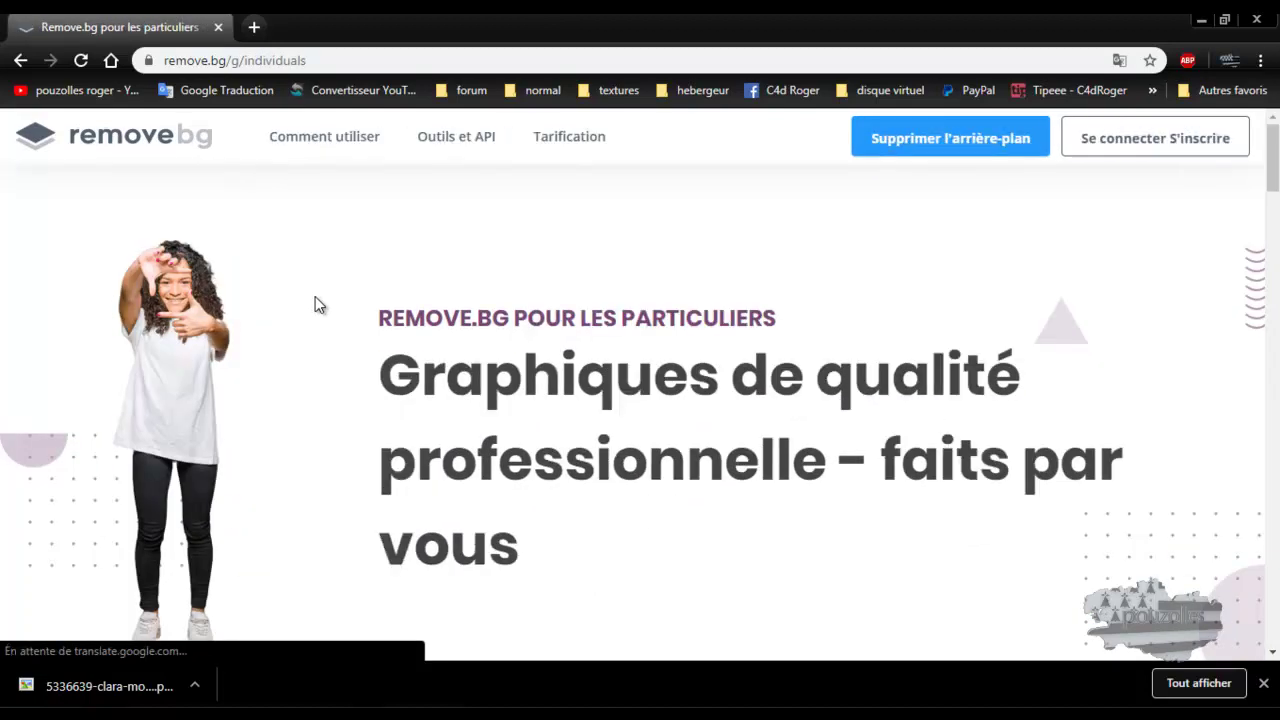
{"action": "scroll", "coordinate": [316, 300], "scroll_direction": "down", "scroll_amount": 3}
{"action": "scroll", "coordinate": [315, 300], "scroll_direction": "down", "scroll_amount": 2}
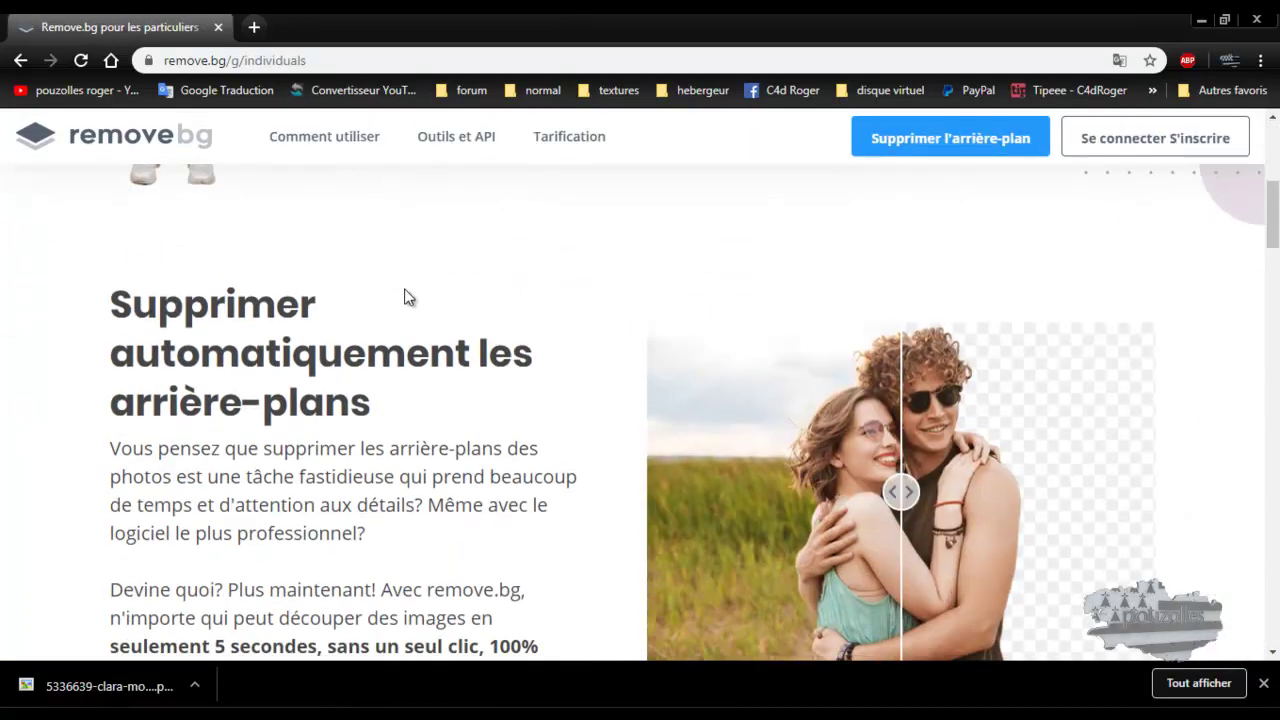
{"action": "scroll", "coordinate": [406, 294], "scroll_direction": "down", "scroll_amount": 3}
{"action": "scroll", "coordinate": [403, 296], "scroll_direction": "down", "scroll_amount": 4}
{"action": "scroll", "coordinate": [400, 300], "scroll_direction": "down", "scroll_amount": 1}
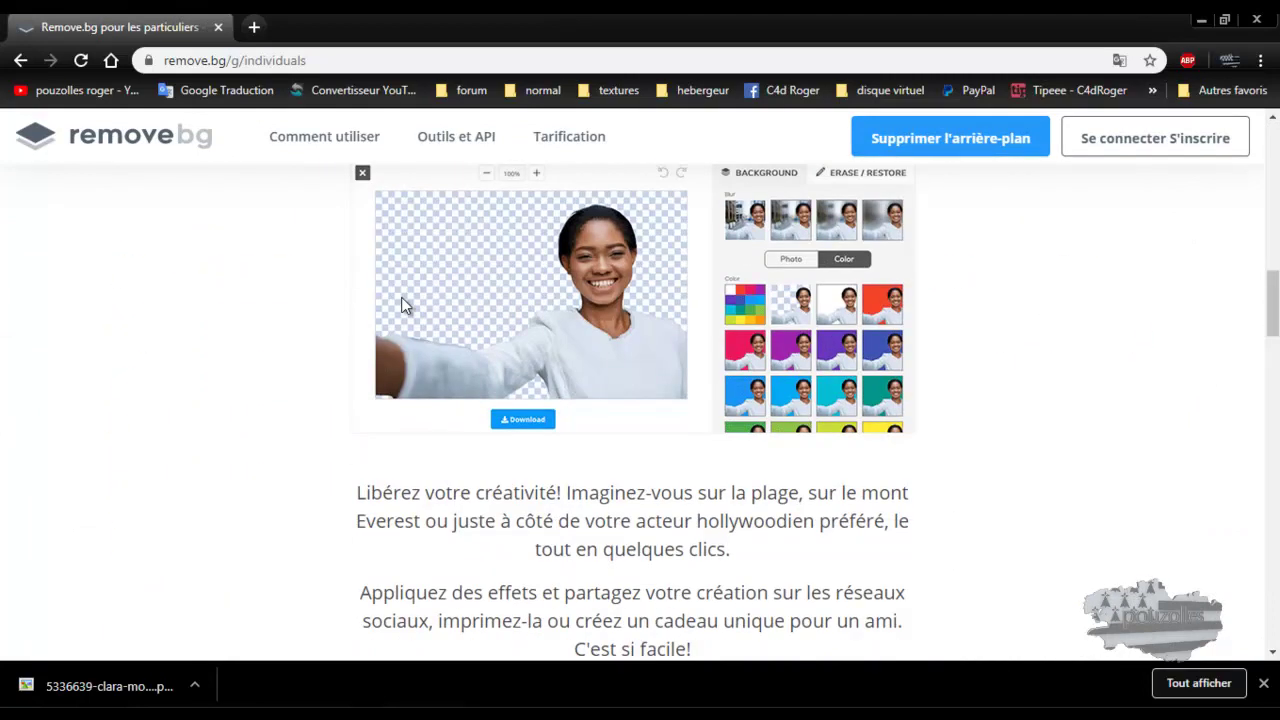
{"action": "scroll", "coordinate": [398, 305], "scroll_direction": "down", "scroll_amount": 2}
{"action": "scroll", "coordinate": [396, 310], "scroll_direction": "down", "scroll_amount": 2}
{"action": "scroll", "coordinate": [396, 302], "scroll_direction": "down", "scroll_amount": 3}
{"action": "scroll", "coordinate": [396, 302], "scroll_direction": "down", "scroll_amount": 2}
{"action": "scroll", "coordinate": [396, 302], "scroll_direction": "down", "scroll_amount": 1}
Go to Outils et API and look over the desktop app, Photoshop plugin and API cards
{"action": "scroll", "coordinate": [395, 303], "scroll_direction": "up", "scroll_amount": 4}
{"action": "scroll", "coordinate": [395, 303], "scroll_direction": "up", "scroll_amount": 4}
{"action": "scroll", "coordinate": [394, 301], "scroll_direction": "up", "scroll_amount": 6}
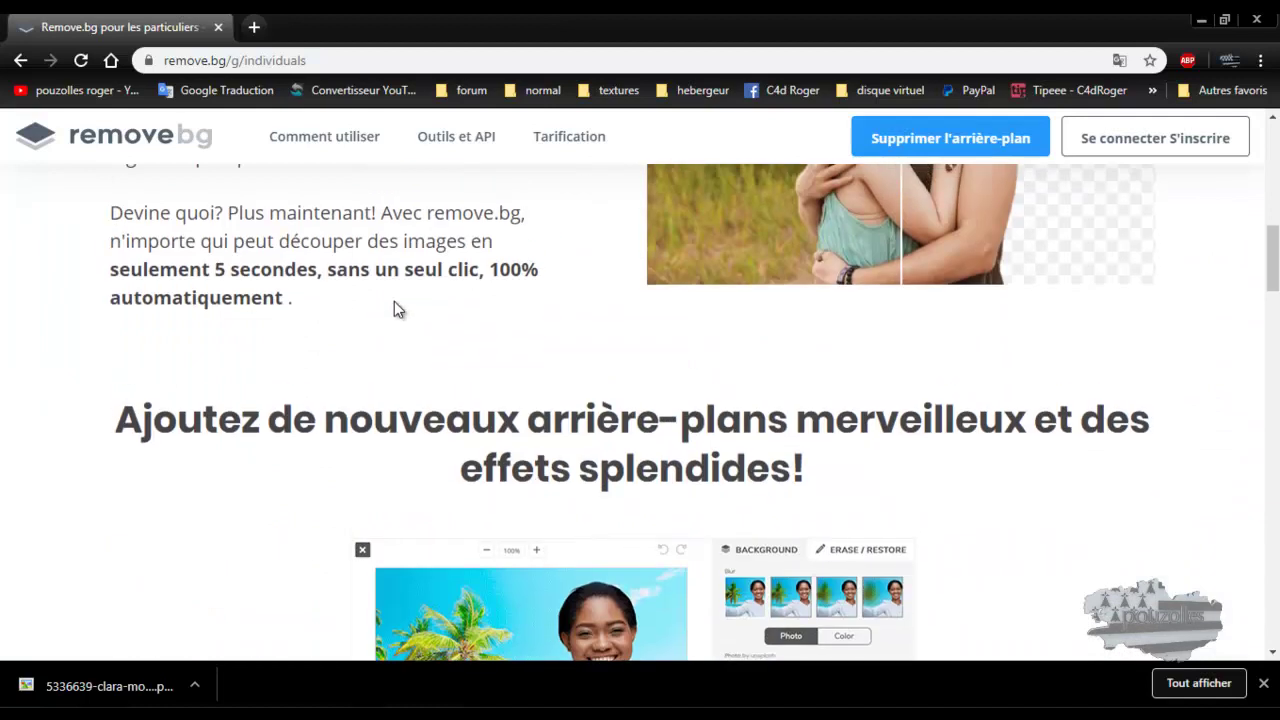
{"action": "left_click", "coordinate": [460, 146]}
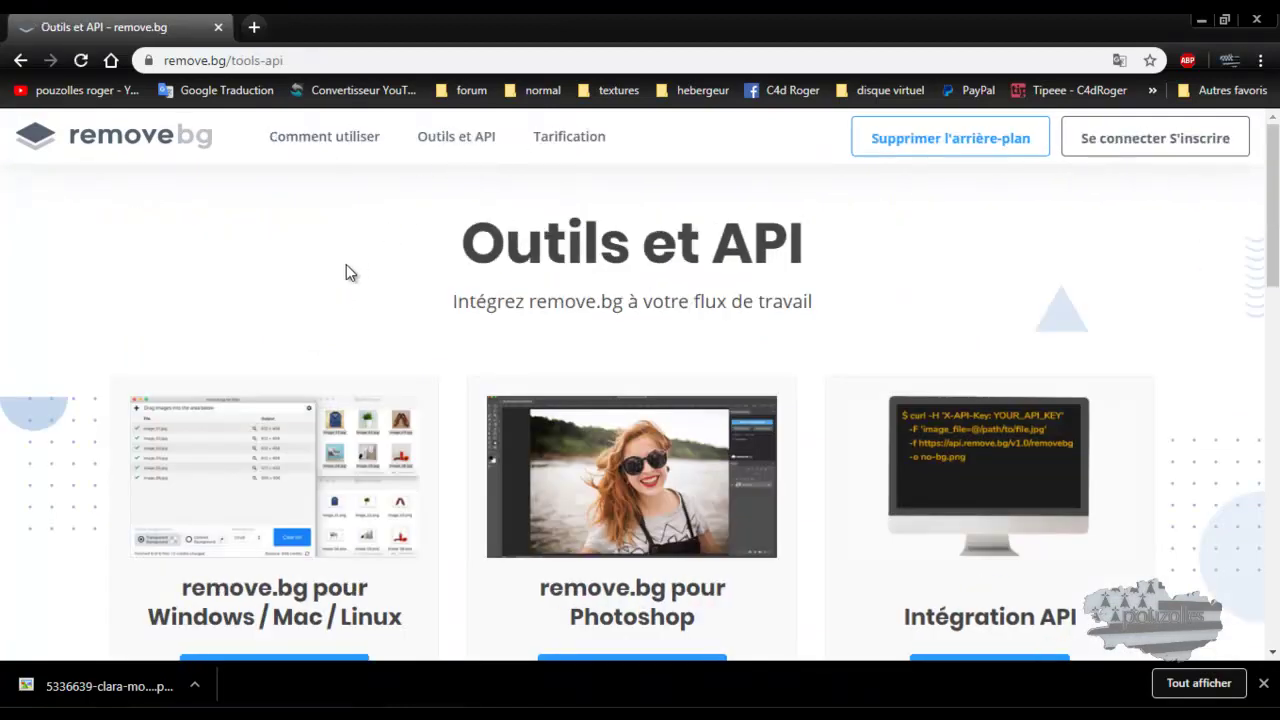
{"action": "scroll", "coordinate": [346, 264], "scroll_direction": "down", "scroll_amount": 2}
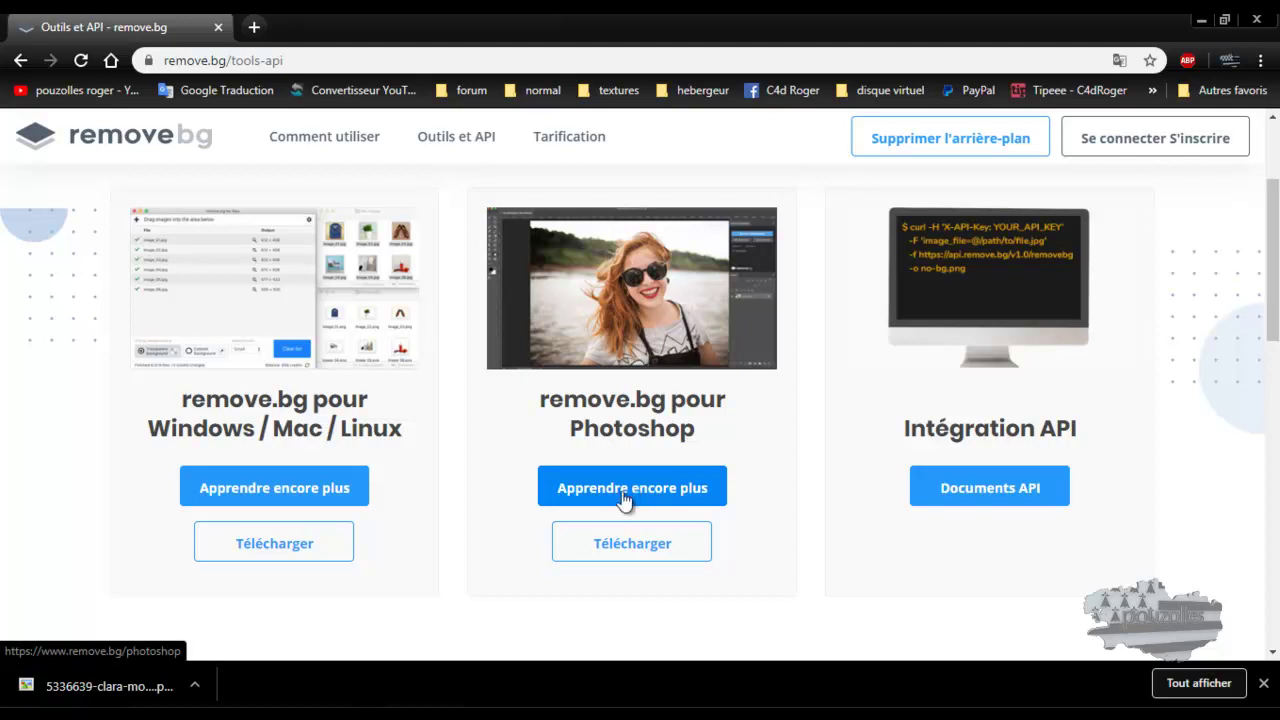
Acquire Remove.bg for Adobe Photoshop on Adobe Exchange, then close that tab
{"action": "left_click", "coordinate": [627, 540]}
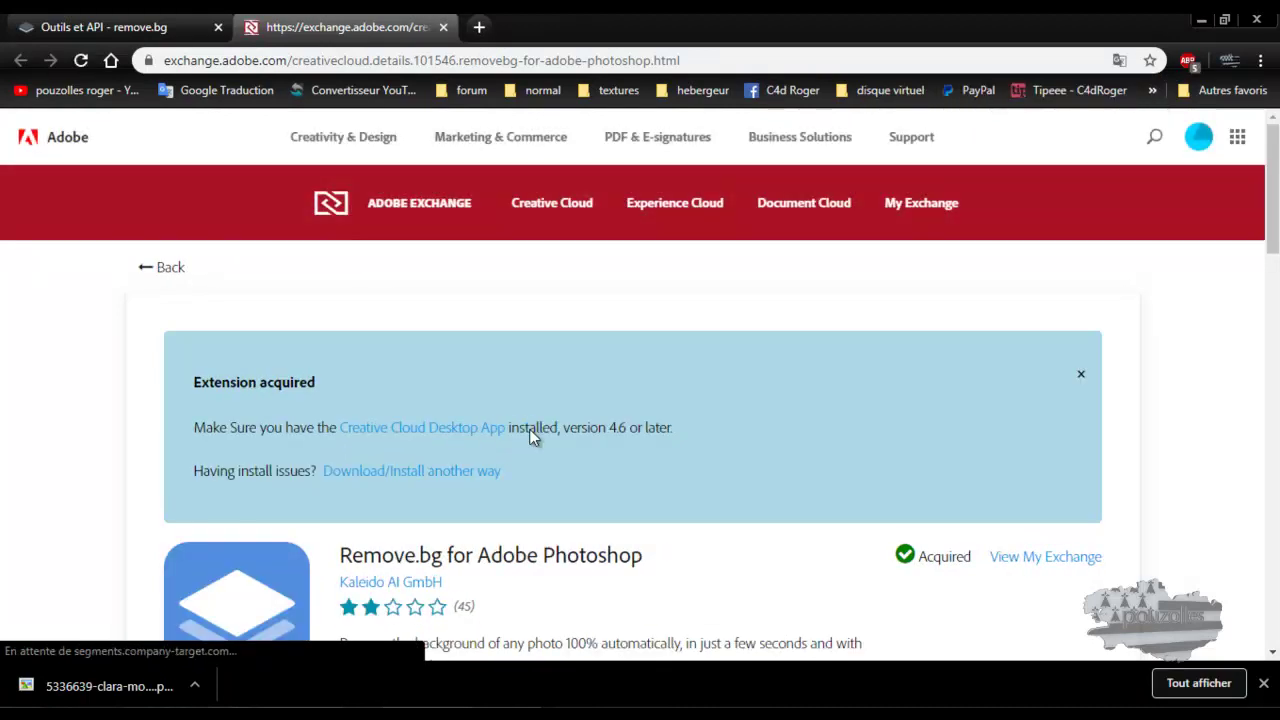
{"action": "left_click", "coordinate": [445, 27]}
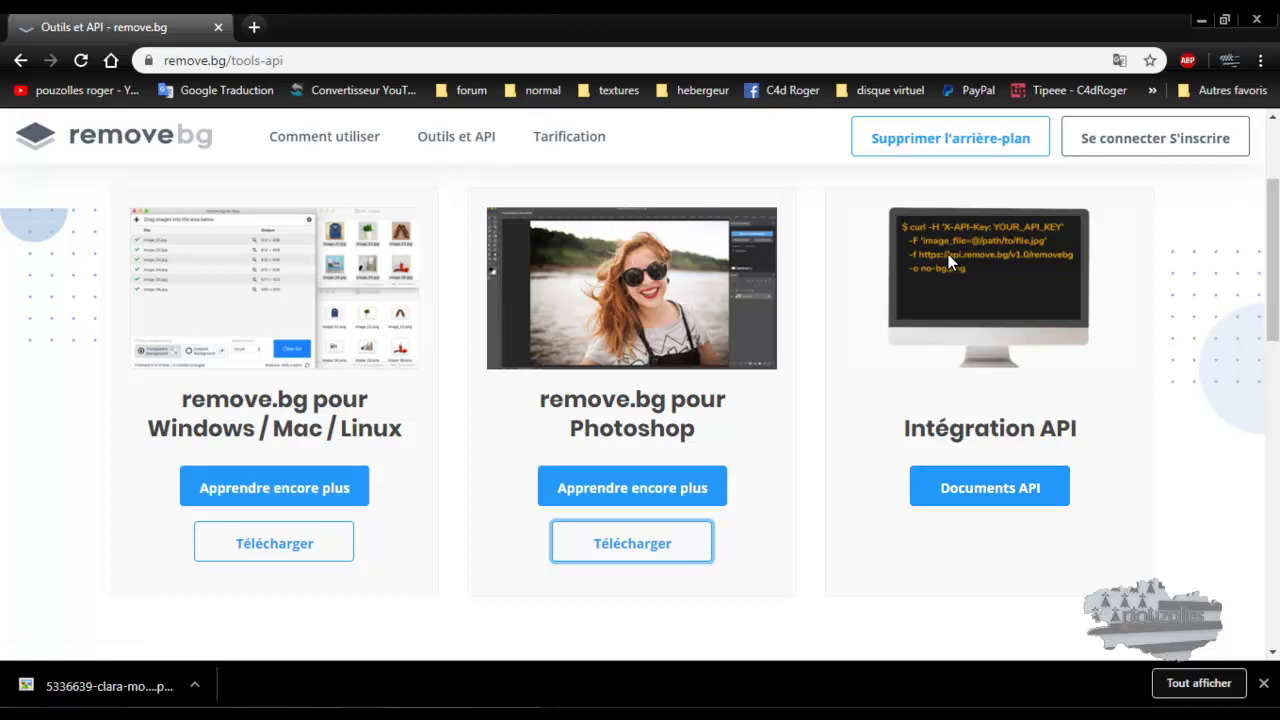
Return to the remove.bg home page via its logo and scroll around the upload area
{"action": "scroll", "coordinate": [500, 448], "scroll_direction": "up", "scroll_amount": 2}
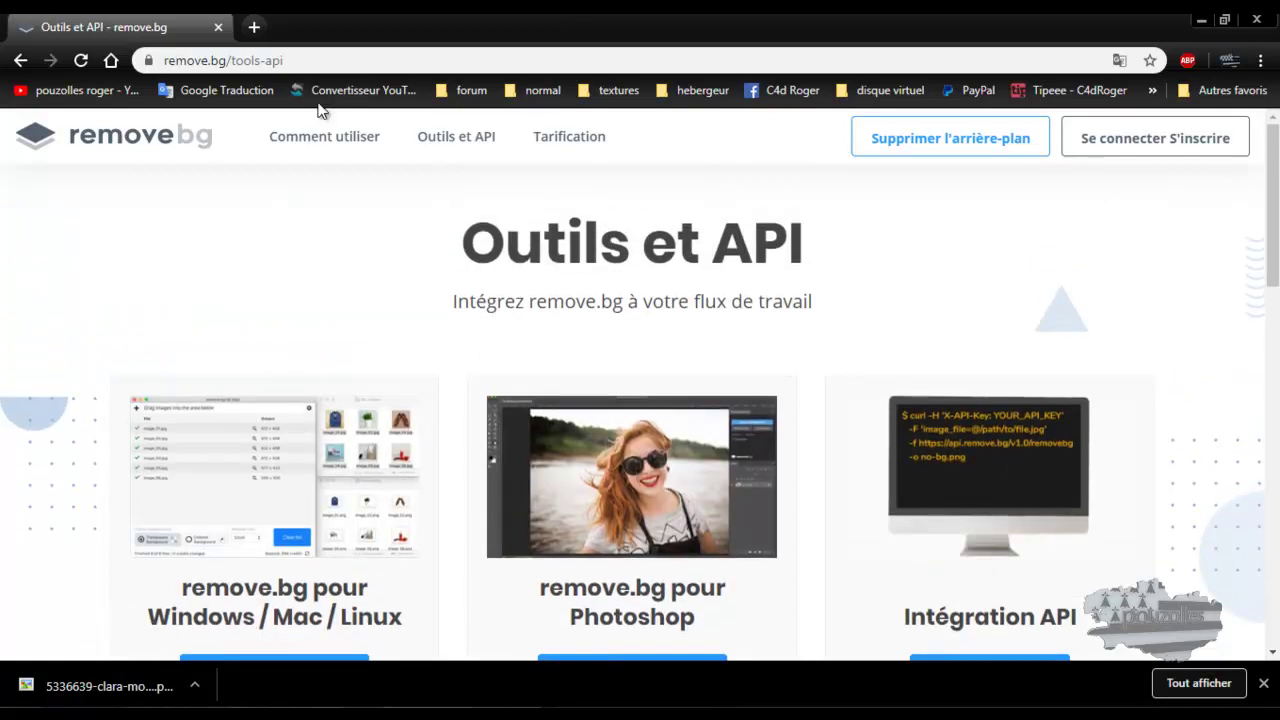
{"action": "left_click", "coordinate": [195, 140]}
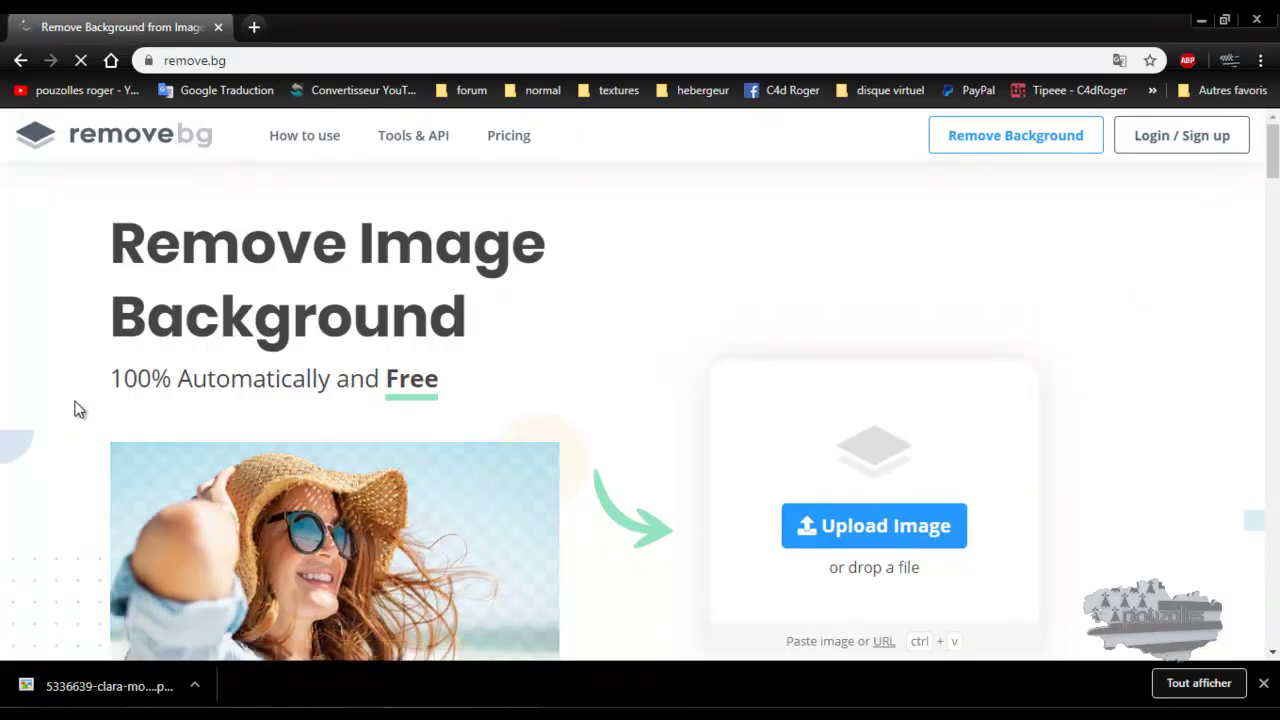
{"action": "scroll", "coordinate": [705, 320], "scroll_direction": "down", "scroll_amount": 4}
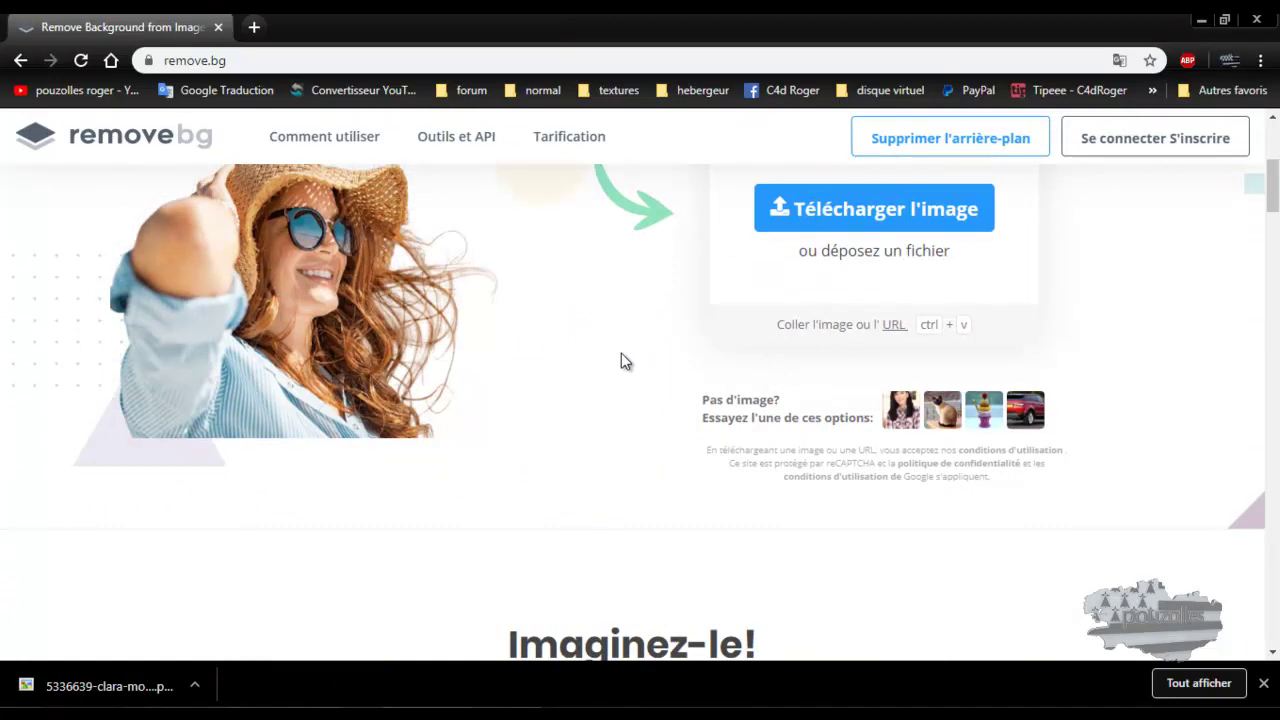
{"action": "scroll", "coordinate": [621, 353], "scroll_direction": "up", "scroll_amount": 4}
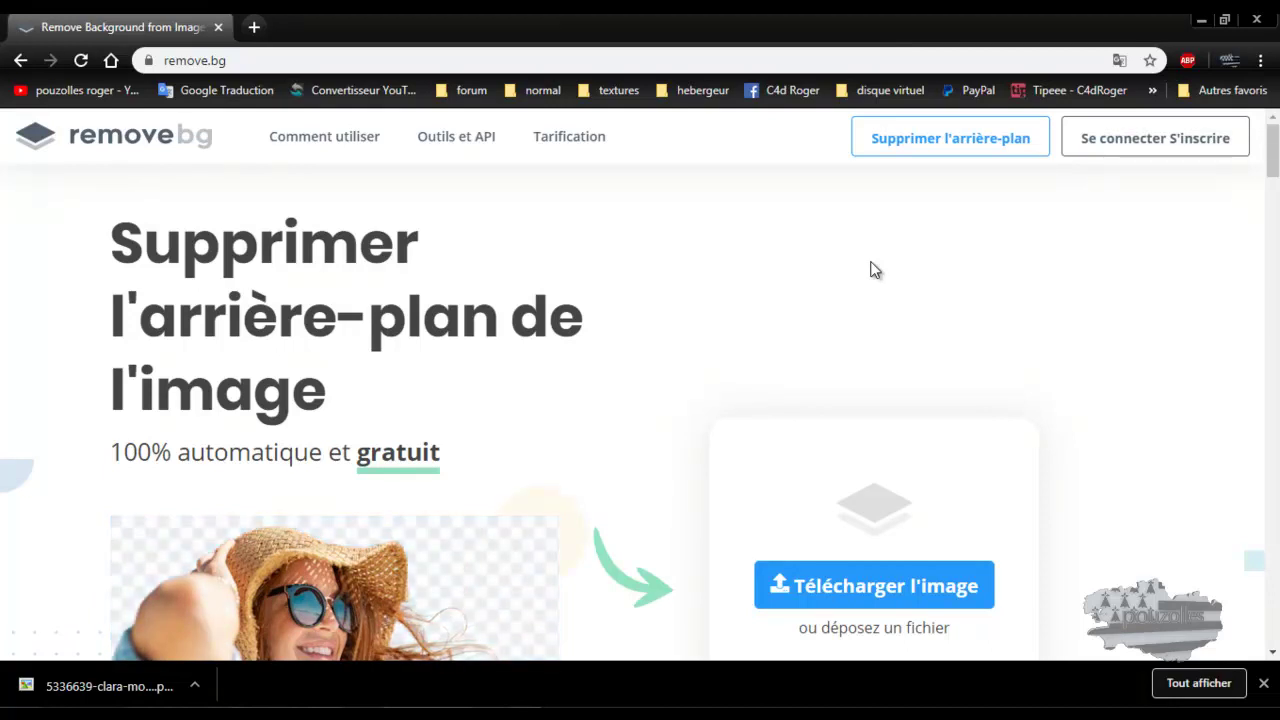
{"action": "scroll", "coordinate": [873, 268], "scroll_direction": "down", "scroll_amount": 2}
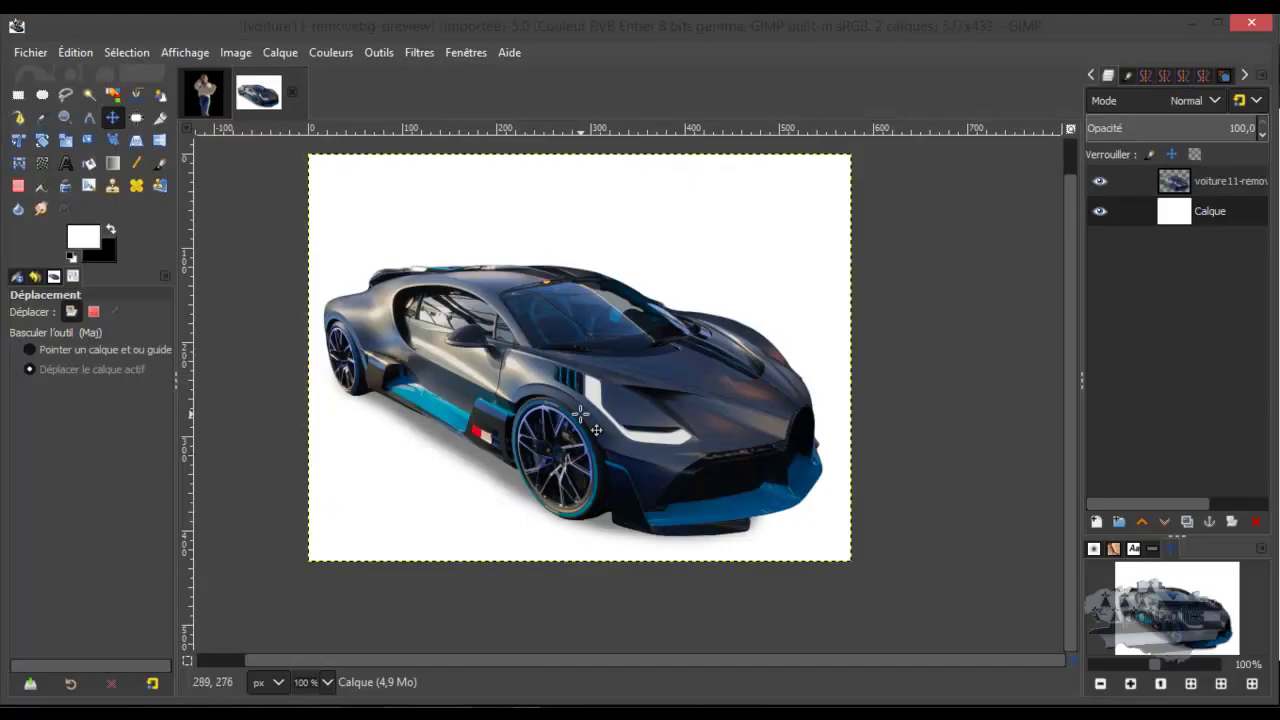
Hide the white Calque layer so the car sits on transparency, then minimise GIMP
{"action": "left_click", "coordinate": [1097, 211]}
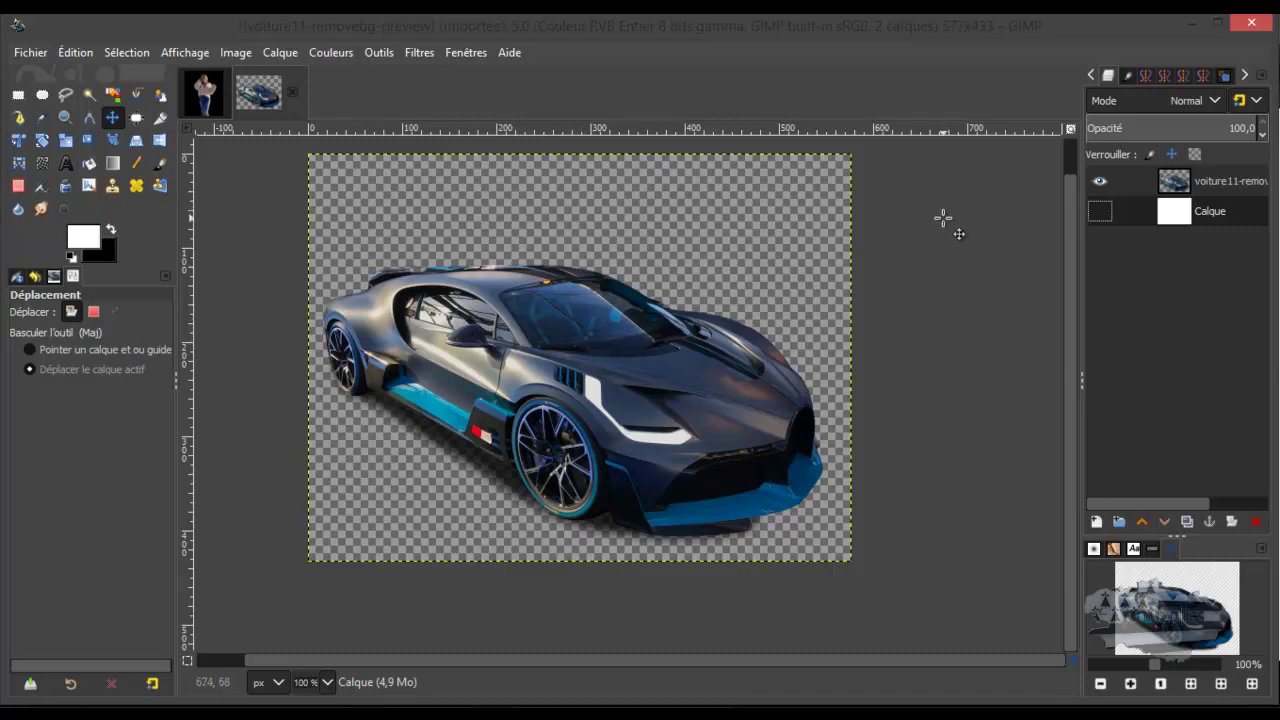
{"action": "left_click", "coordinate": [1190, 22]}
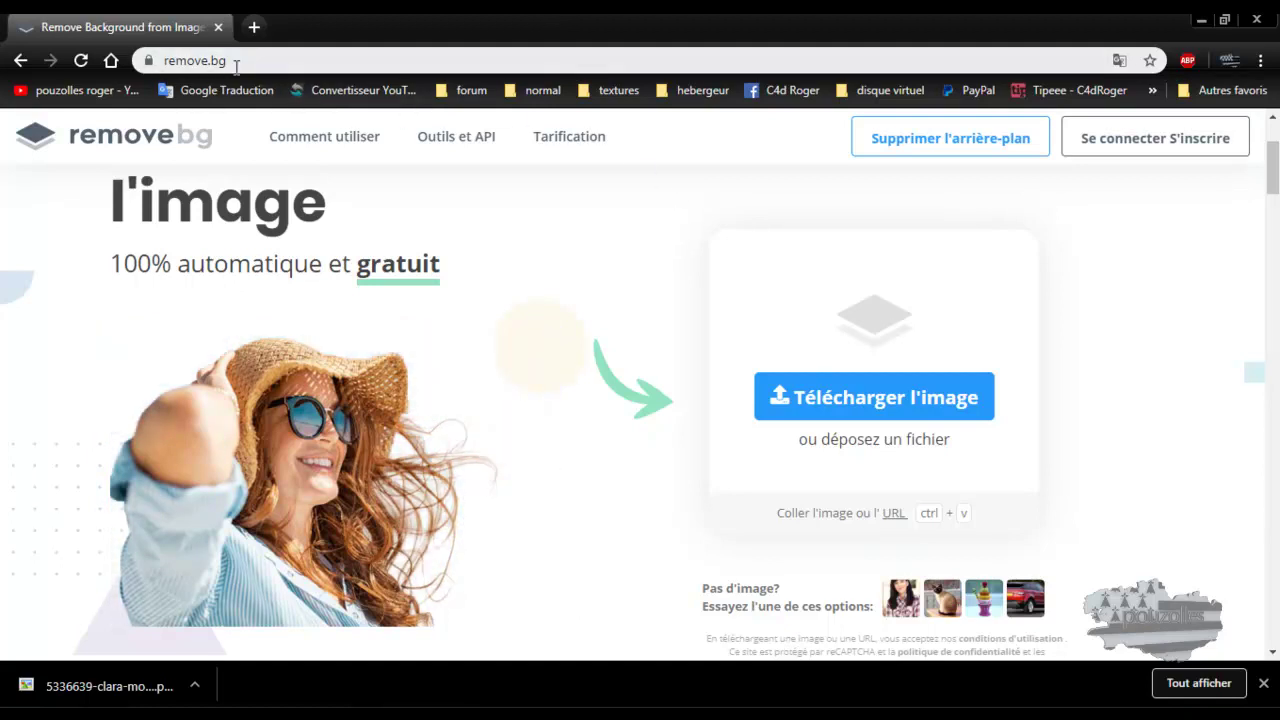
Scroll to Imaginez-le! and view the Animaux, Des produits, then Gens examples
{"action": "left_click", "coordinate": [256, 61]}
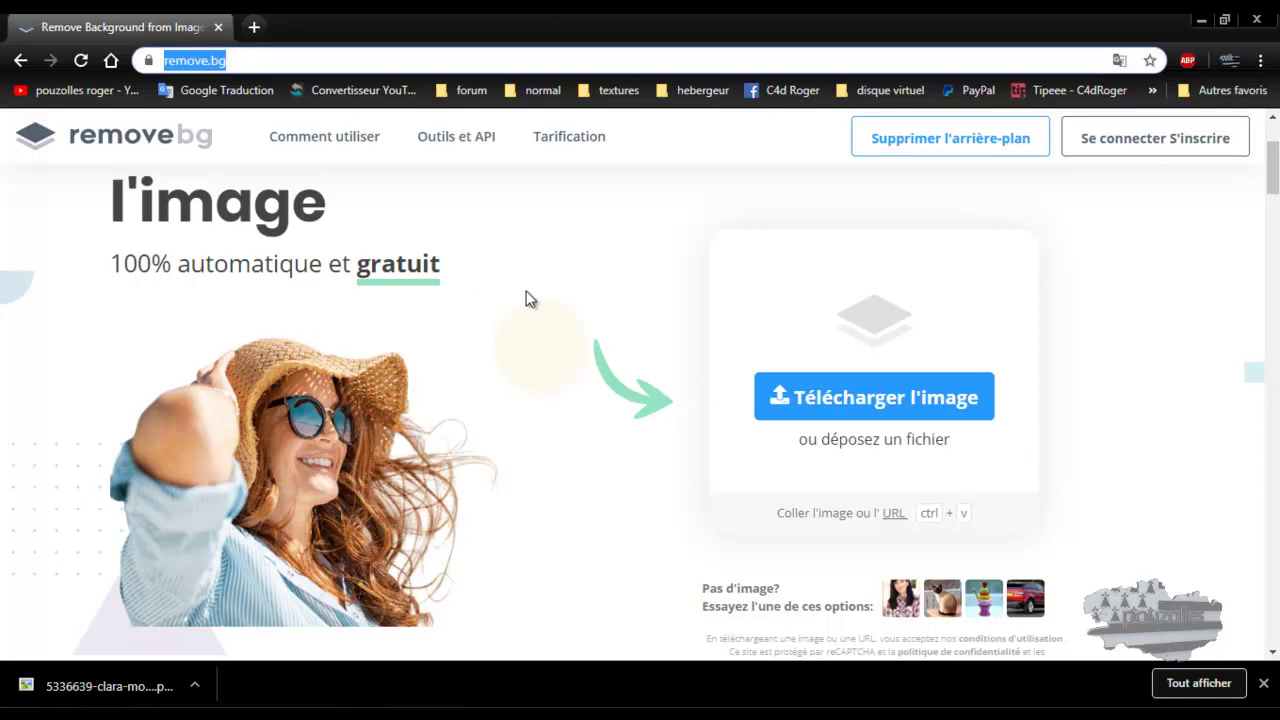
{"action": "scroll", "coordinate": [530, 299], "scroll_direction": "down", "scroll_amount": 3}
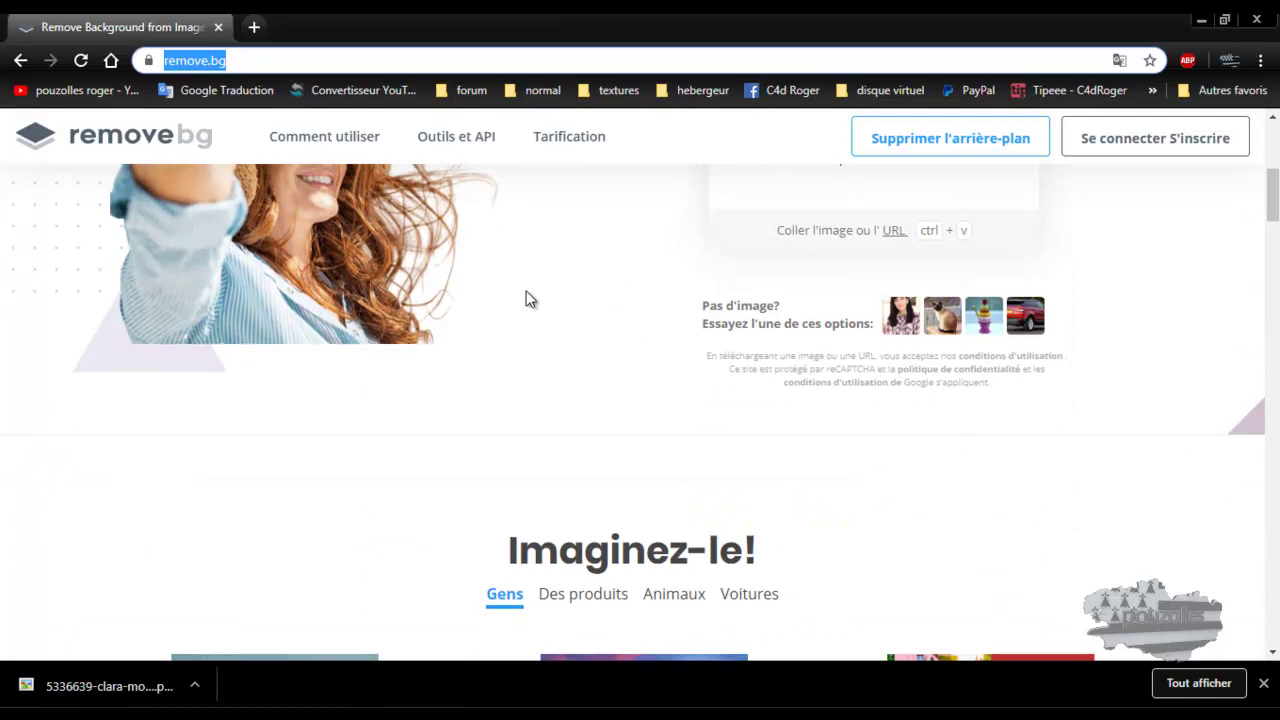
{"action": "scroll", "coordinate": [530, 299], "scroll_direction": "down", "scroll_amount": 1}
{"action": "scroll", "coordinate": [530, 299], "scroll_direction": "down", "scroll_amount": 1}
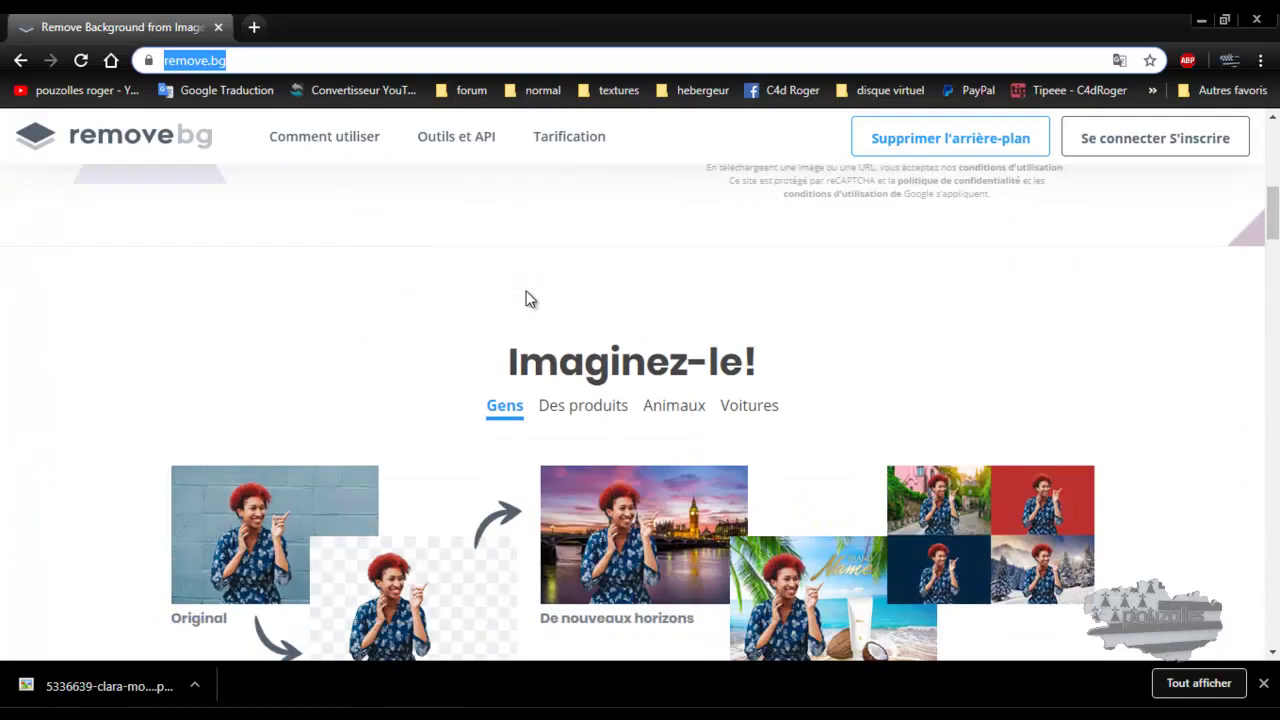
{"action": "scroll", "coordinate": [530, 299], "scroll_direction": "down", "scroll_amount": 1}
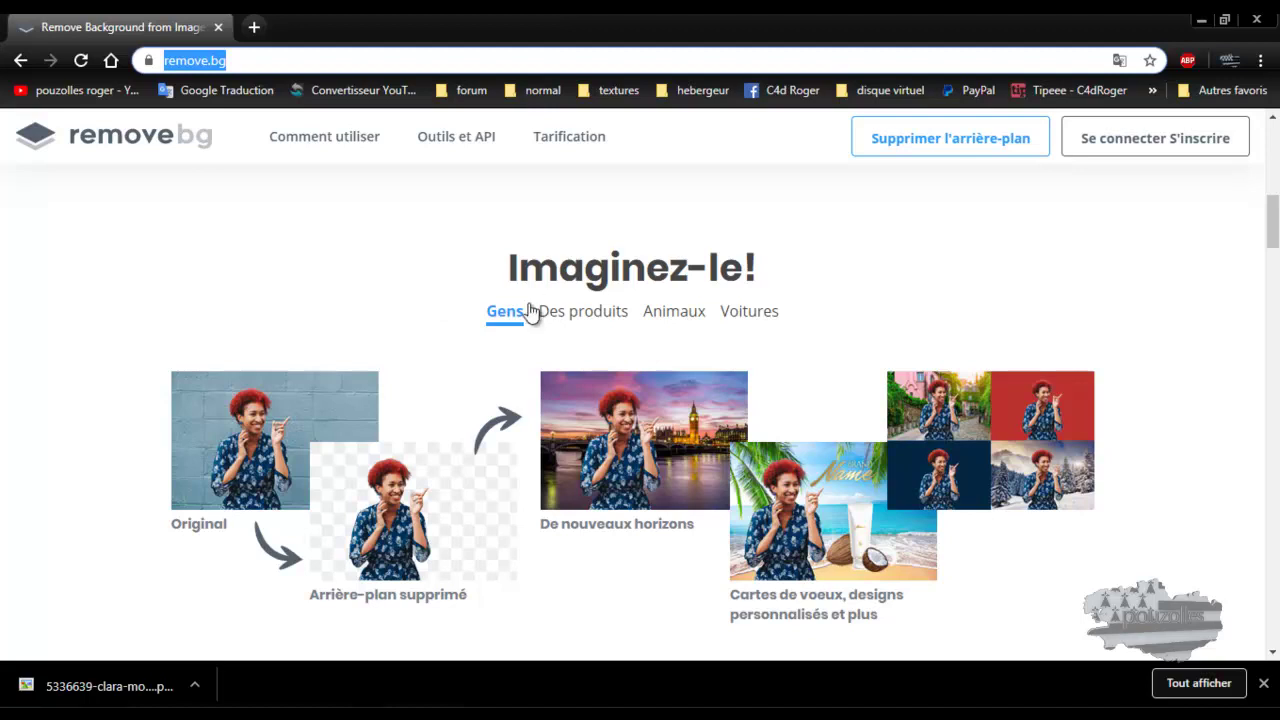
{"action": "left_click", "coordinate": [693, 318]}
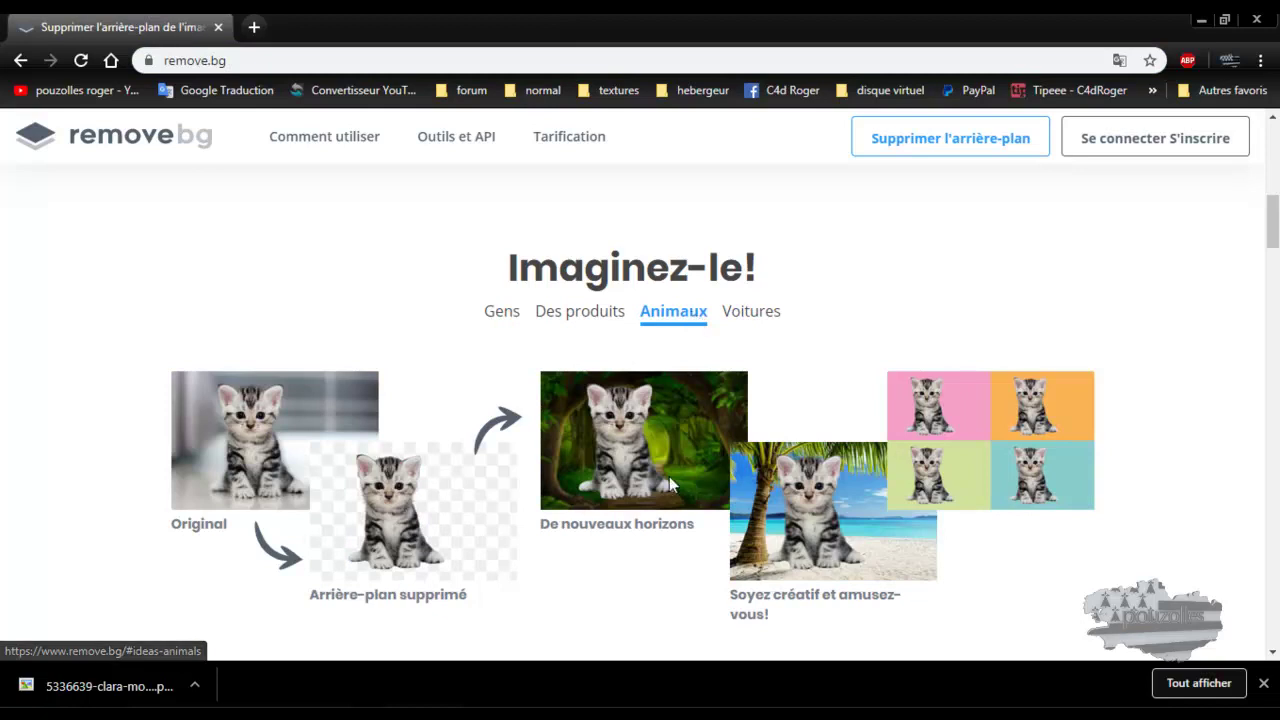
{"action": "left_click", "coordinate": [590, 318]}
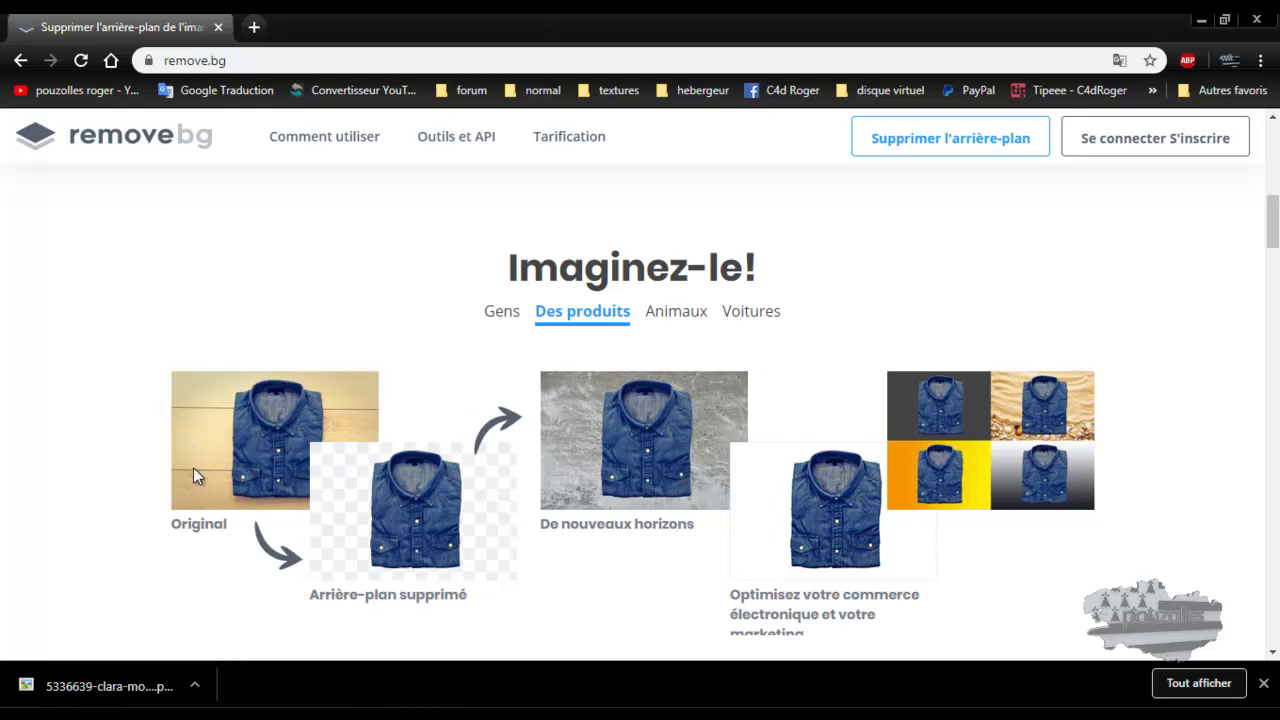
{"action": "left_click", "coordinate": [500, 316]}
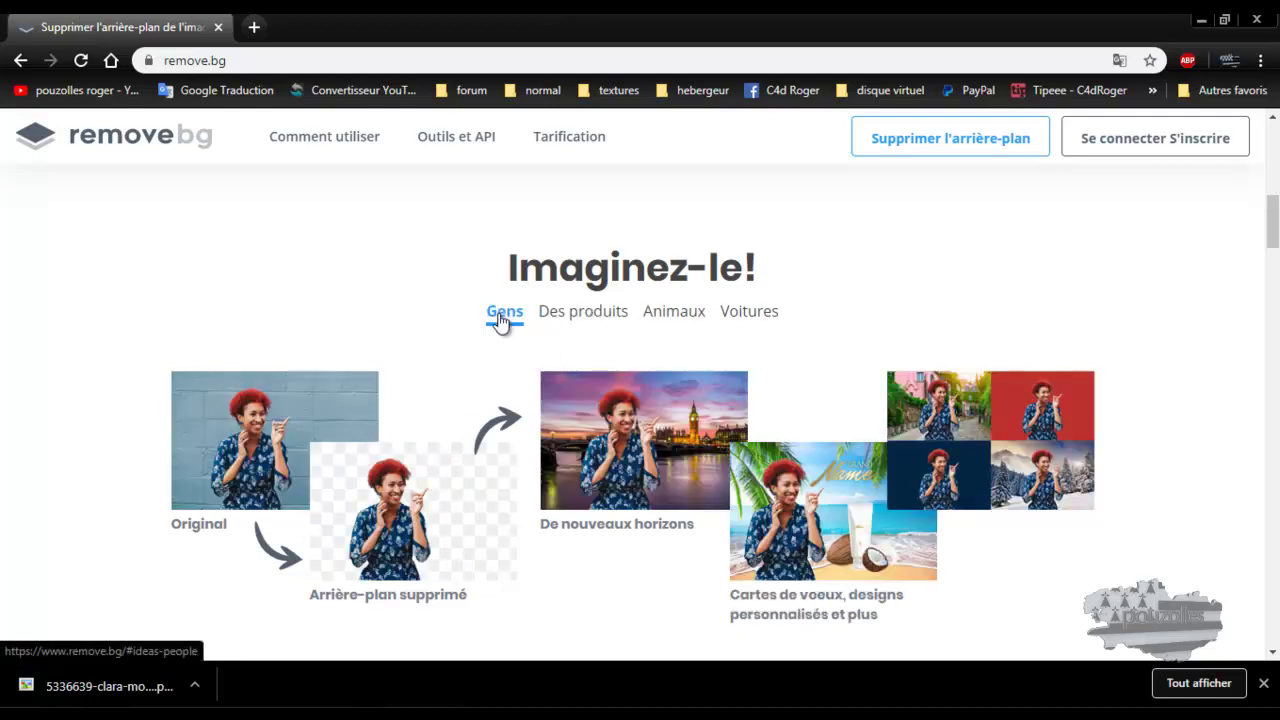
{"action": "scroll", "coordinate": [345, 320], "scroll_direction": "down", "scroll_amount": 4}
{"action": "scroll", "coordinate": [337, 328], "scroll_direction": "down", "scroll_amount": 2}
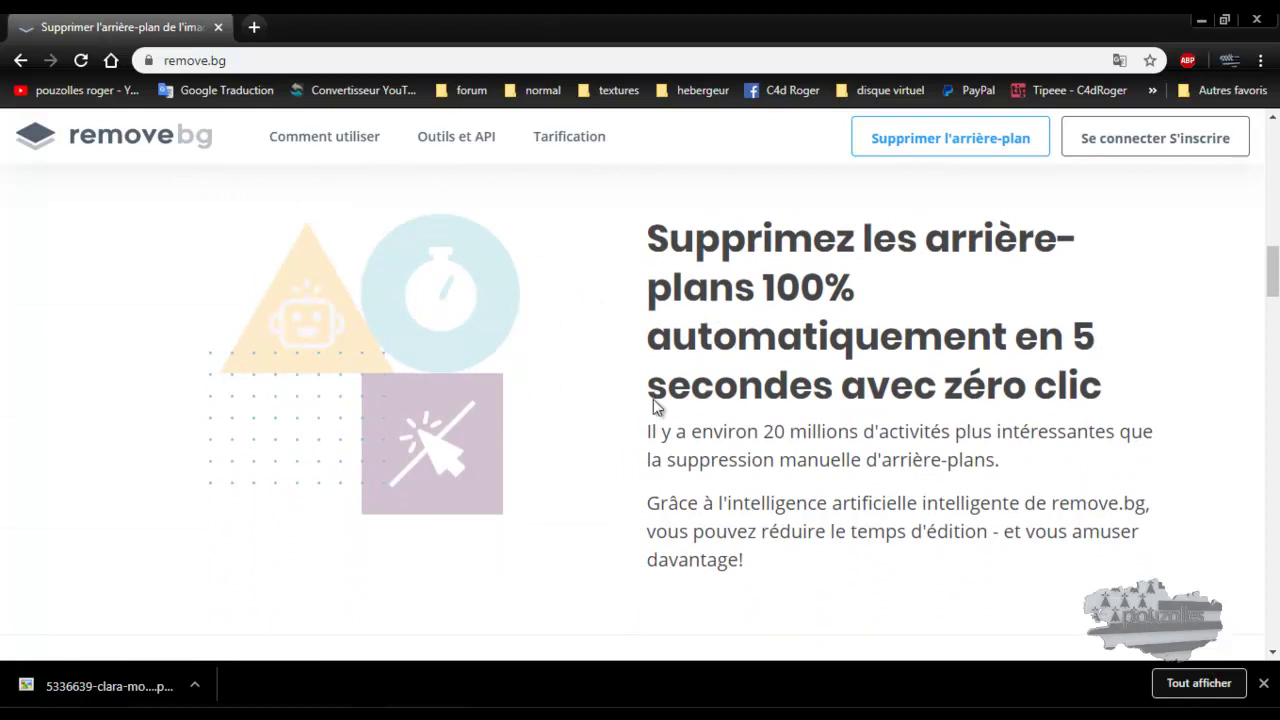
{"action": "scroll", "coordinate": [304, 420], "scroll_direction": "down", "scroll_amount": 1}
{"action": "scroll", "coordinate": [302, 420], "scroll_direction": "down", "scroll_amount": 4}
{"action": "scroll", "coordinate": [183, 434], "scroll_direction": "down", "scroll_amount": 2}
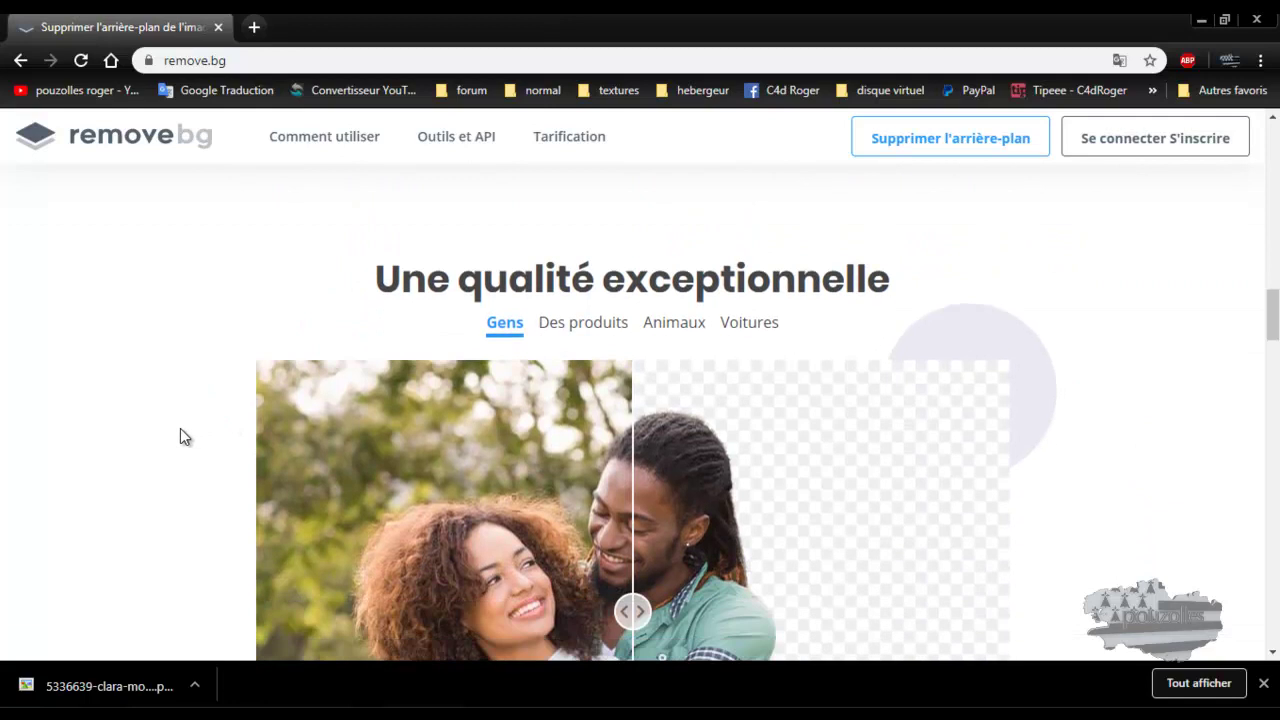
{"action": "scroll", "coordinate": [180, 428], "scroll_direction": "down", "scroll_amount": 1}
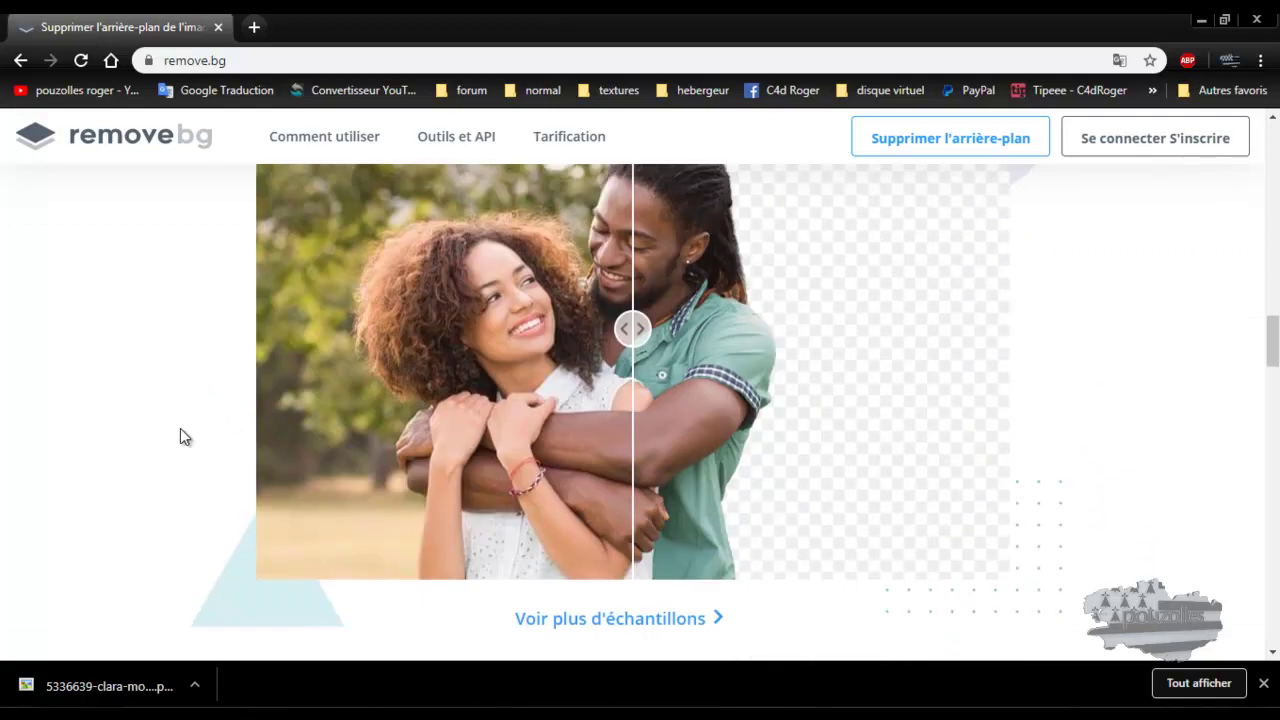
{"action": "scroll", "coordinate": [180, 428], "scroll_direction": "down", "scroll_amount": 3}
{"action": "scroll", "coordinate": [179, 428], "scroll_direction": "down", "scroll_amount": 1}
{"action": "scroll", "coordinate": [179, 428], "scroll_direction": "down", "scroll_amount": 1}
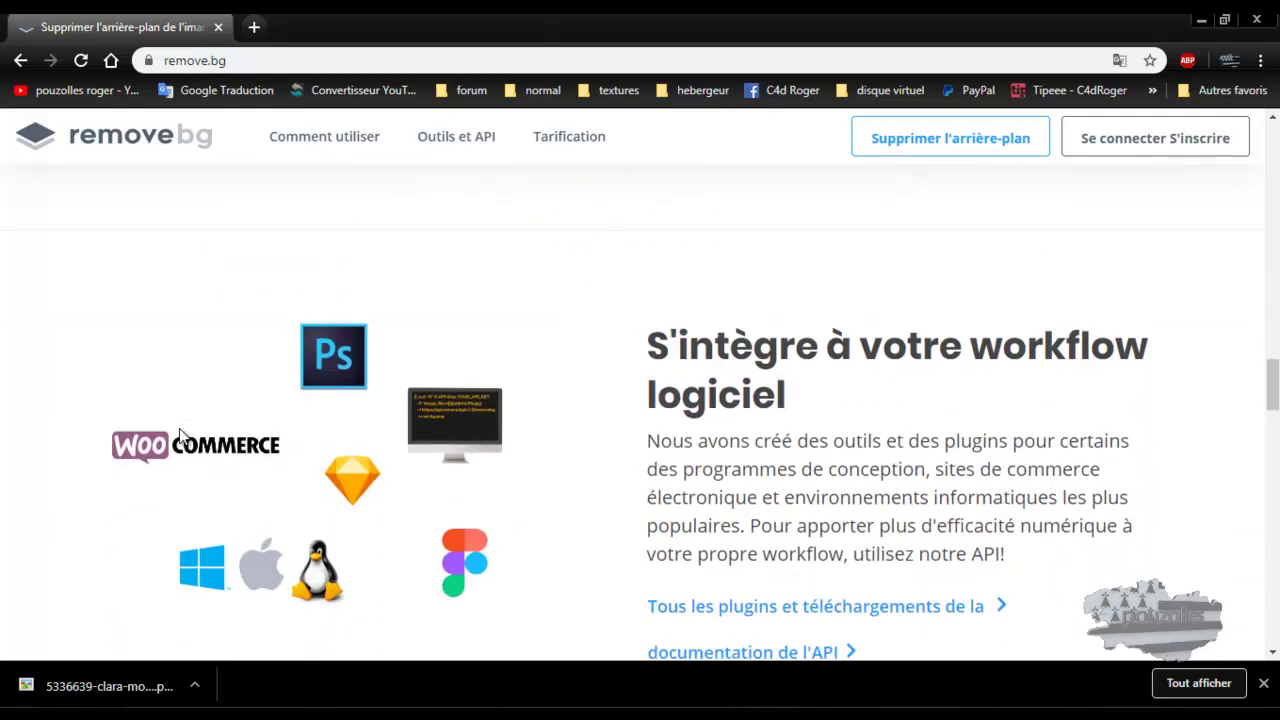
{"action": "scroll", "coordinate": [179, 428], "scroll_direction": "down", "scroll_amount": 1}
{"action": "scroll", "coordinate": [179, 428], "scroll_direction": "down", "scroll_amount": 2}
{"action": "scroll", "coordinate": [179, 436], "scroll_direction": "down", "scroll_amount": 2}
{"action": "scroll", "coordinate": [179, 436], "scroll_direction": "down", "scroll_amount": 1}
{"action": "scroll", "coordinate": [179, 436], "scroll_direction": "down", "scroll_amount": 2}
{"action": "scroll", "coordinate": [179, 436], "scroll_direction": "down", "scroll_amount": 1}
{"action": "scroll", "coordinate": [179, 429], "scroll_direction": "down", "scroll_amount": 1}
{"action": "scroll", "coordinate": [179, 429], "scroll_direction": "down", "scroll_amount": 2}
{"action": "scroll", "coordinate": [179, 429], "scroll_direction": "down", "scroll_amount": 2}
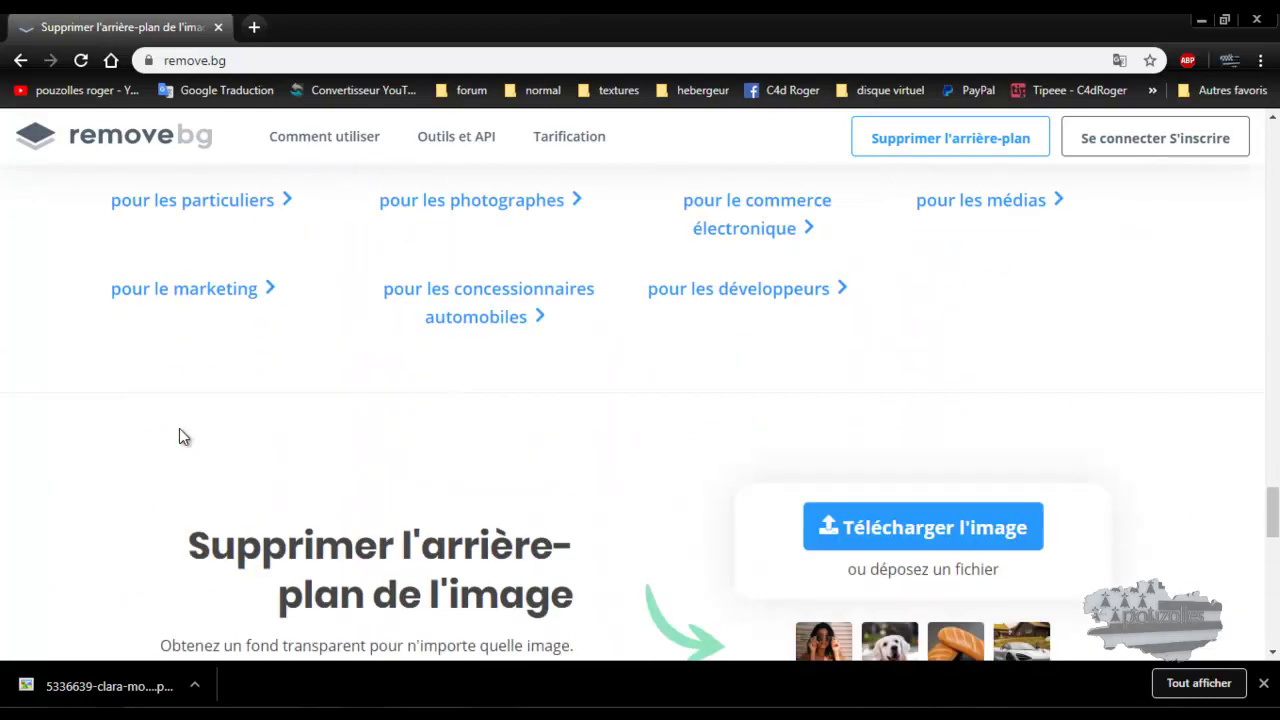
{"action": "scroll", "coordinate": [179, 429], "scroll_direction": "down", "scroll_amount": 1}
{"action": "scroll", "coordinate": [179, 428], "scroll_direction": "down", "scroll_amount": 2}
{"action": "scroll", "coordinate": [179, 428], "scroll_direction": "down", "scroll_amount": 2}
{"action": "scroll", "coordinate": [179, 428], "scroll_direction": "down", "scroll_amount": 1}
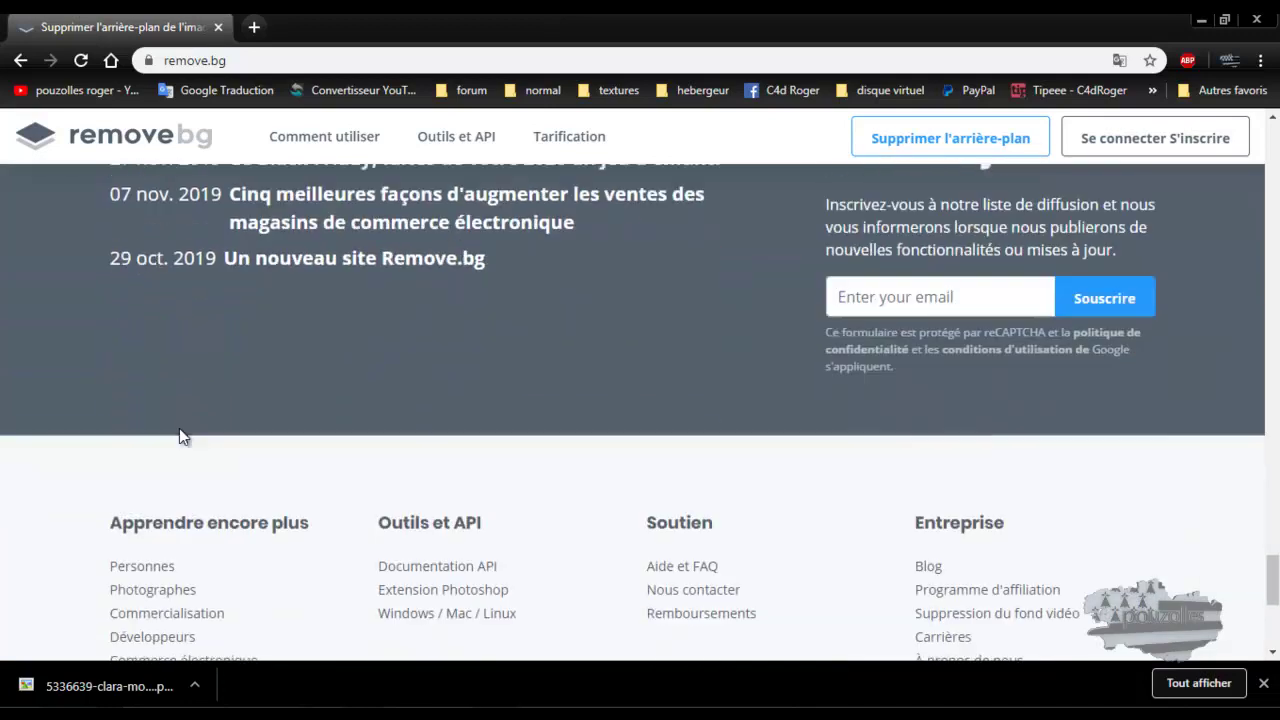
{"action": "scroll", "coordinate": [179, 428], "scroll_direction": "down", "scroll_amount": 3}
{"action": "scroll", "coordinate": [179, 428], "scroll_direction": "down", "scroll_amount": 1}
{"action": "scroll", "coordinate": [179, 435], "scroll_direction": "up", "scroll_amount": 1}
{"action": "scroll", "coordinate": [179, 435], "scroll_direction": "up", "scroll_amount": 5}
{"action": "scroll", "coordinate": [372, 372], "scroll_direction": "up", "scroll_amount": 5}
{"action": "scroll", "coordinate": [632, 360], "scroll_direction": "up", "scroll_amount": 4}
{"action": "scroll", "coordinate": [632, 360], "scroll_direction": "up", "scroll_amount": 5}
{"action": "scroll", "coordinate": [640, 358], "scroll_direction": "up", "scroll_amount": 5}
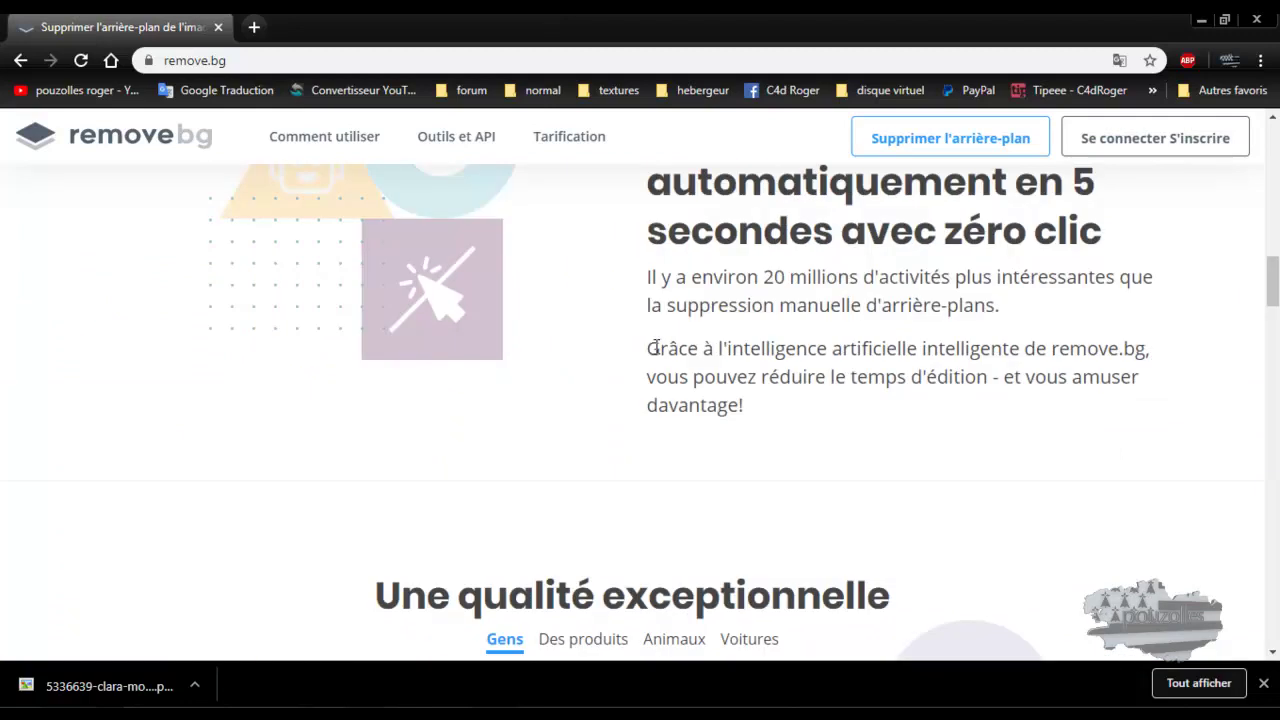
{"action": "scroll", "coordinate": [656, 354], "scroll_direction": "up", "scroll_amount": 5}
{"action": "scroll", "coordinate": [654, 346], "scroll_direction": "up", "scroll_amount": 4}
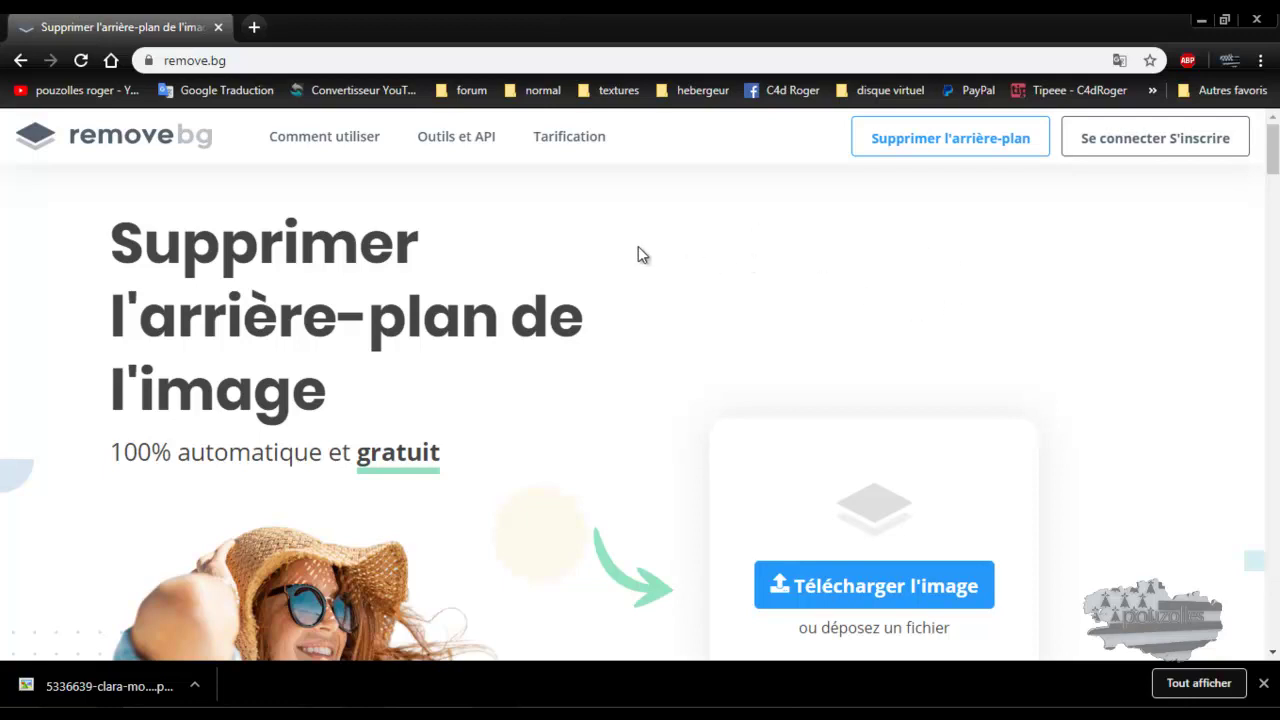
{"action": "mouse_move", "coordinate": [1273, 165]}
{"action": "left_mouse_down"}
{"action": "mouse_move", "coordinate": [1276, 207]}
{"action": "mouse_move", "coordinate": [1276, 163]}
{"action": "mouse_move", "coordinate": [1276, 189]}
{"action": "left_mouse_up"}
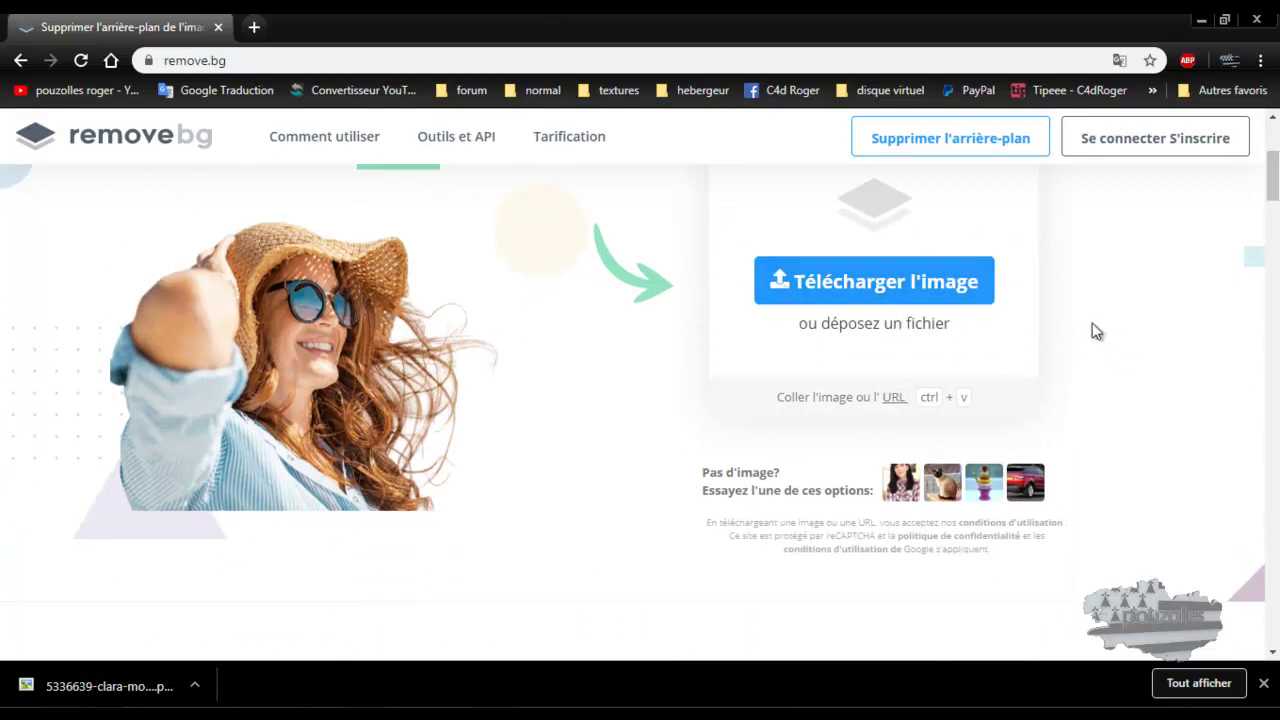
{"action": "left_click_drag", "start_coordinate": [1272, 190], "coordinate": [1272, 138]}
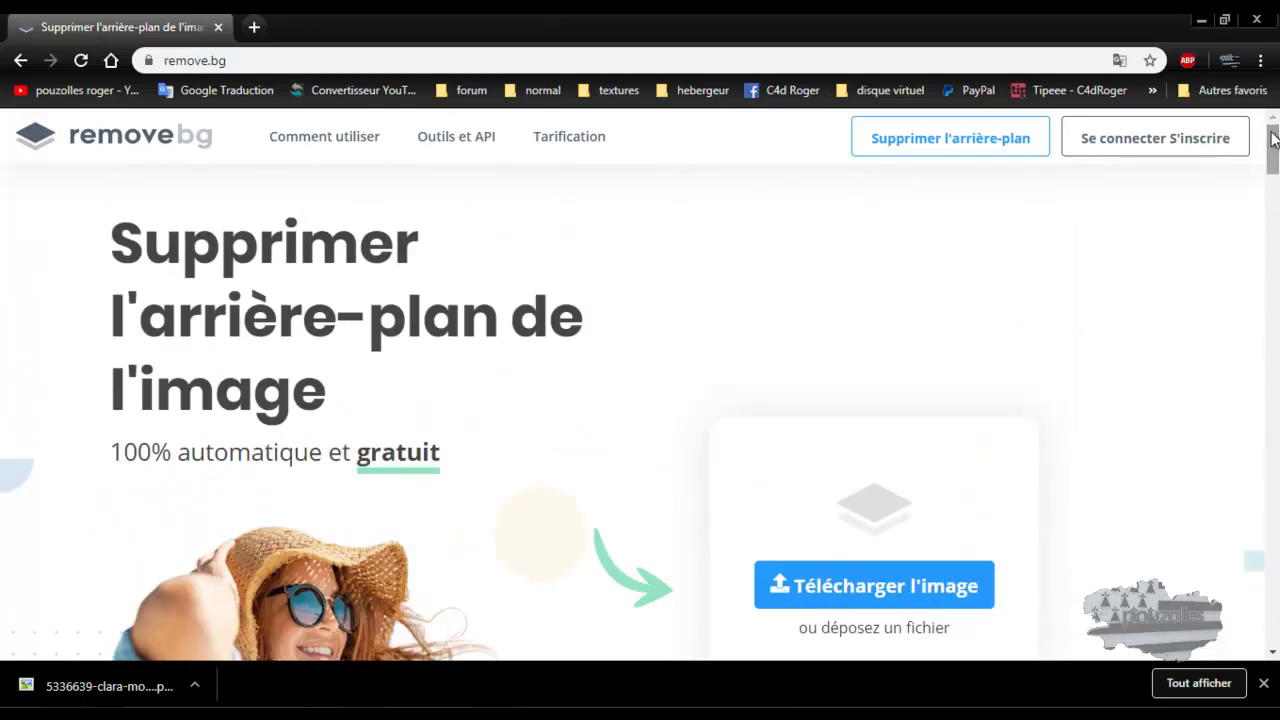